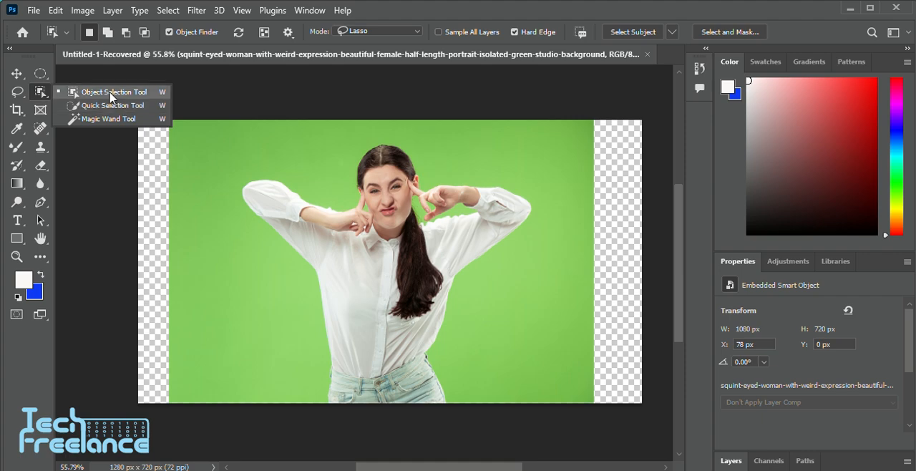
Set the Object Selection tool to Rectangle mode, try a box of about 781 × 655 px around the woman, and deselect
click(111, 93)
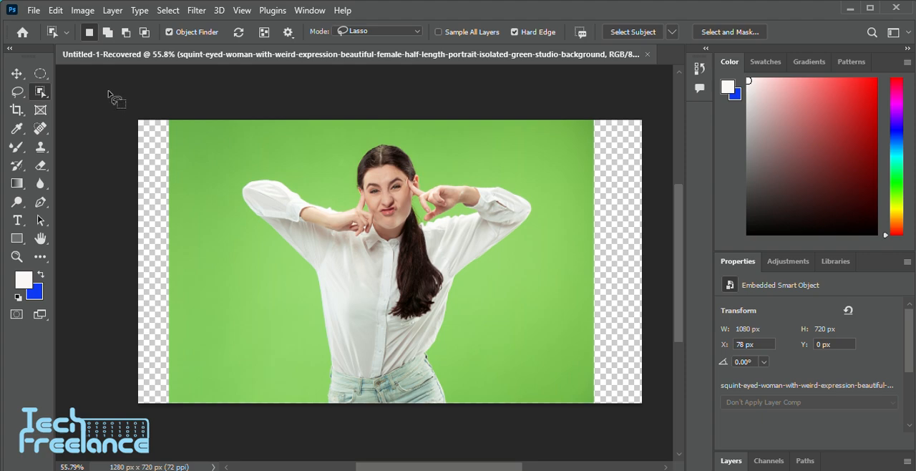
click(411, 31)
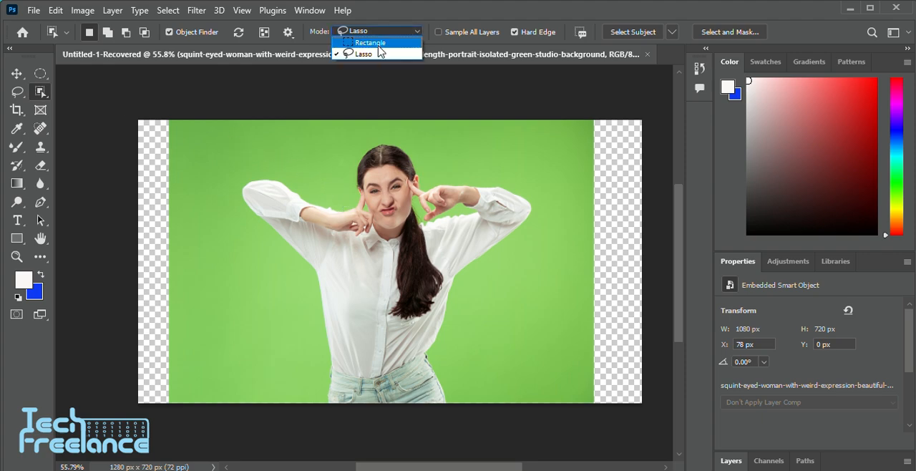
click(378, 44)
mouse_move(231, 146)
mouse_down()
mouse_move(493, 341)
mouse_move(521, 409)
mouse_move(537, 410)
mouse_up()
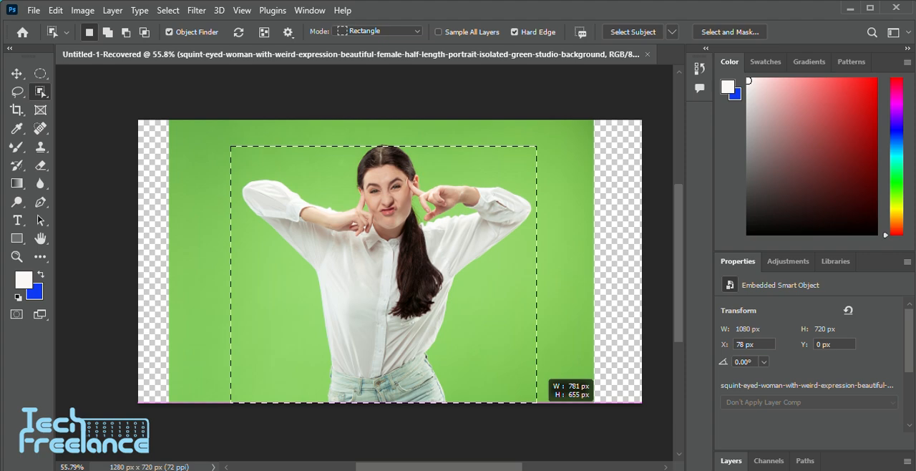
key(ctrl+d)
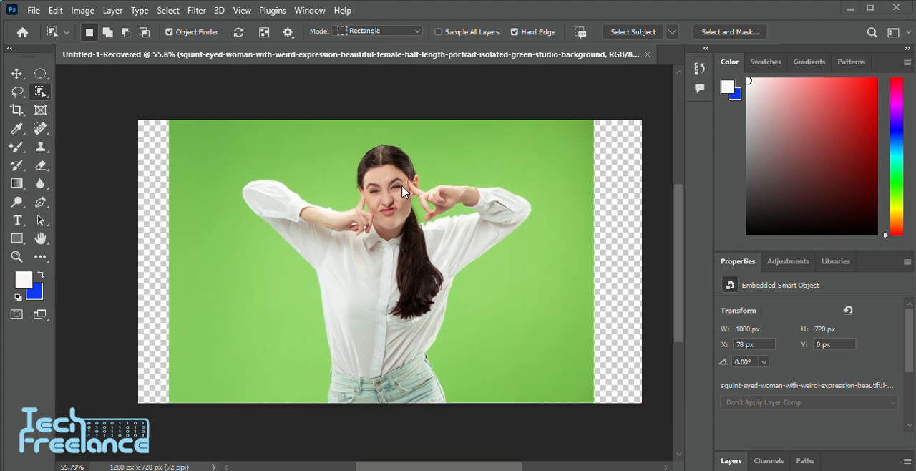
Select the whole woman as a detected object with the Object Selection tool
click(396, 147)
scroll(527, 331, down, 1)
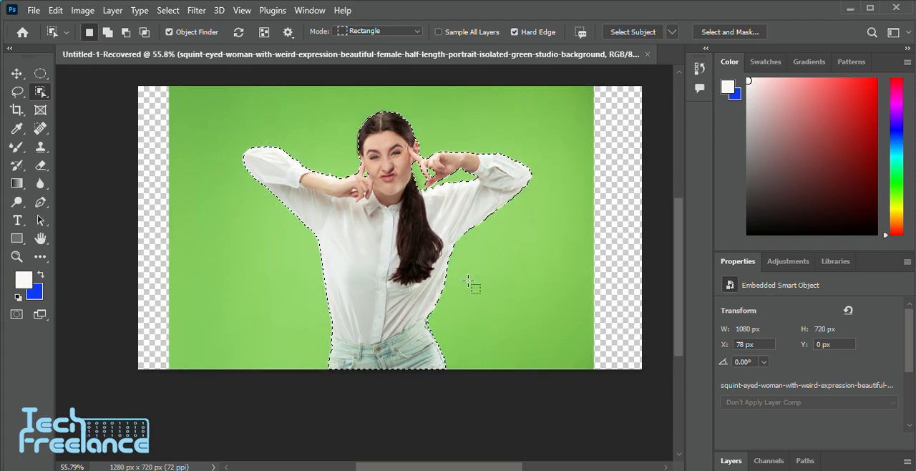
scroll(467, 280, up, 5)
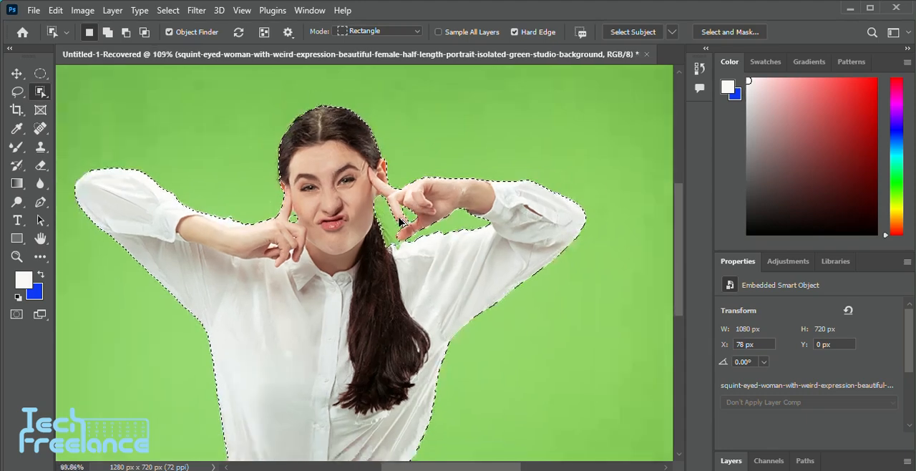
scroll(399, 222, down, 3)
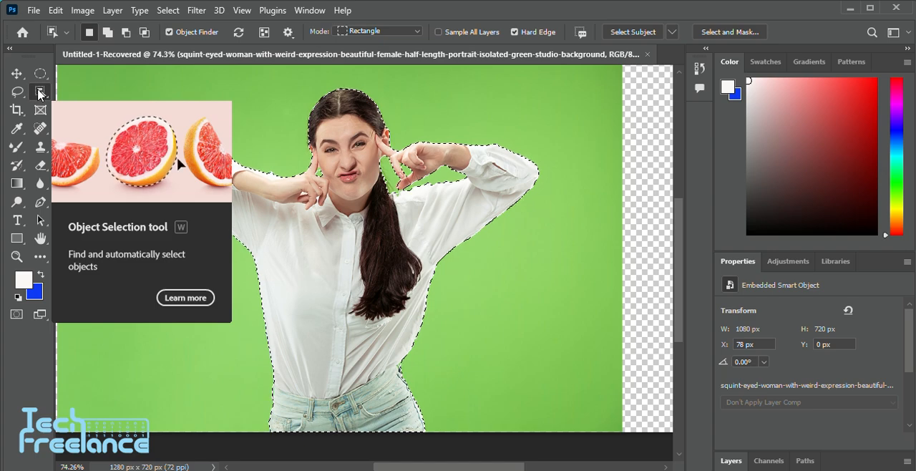
drag(39, 95, 39, 95)
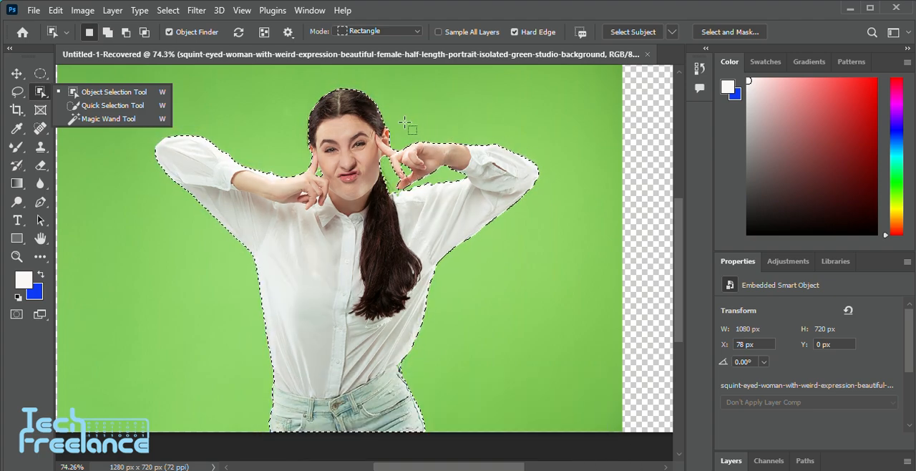
Copy the selected woman to a new layer and hide the original photo layer
click(731, 461)
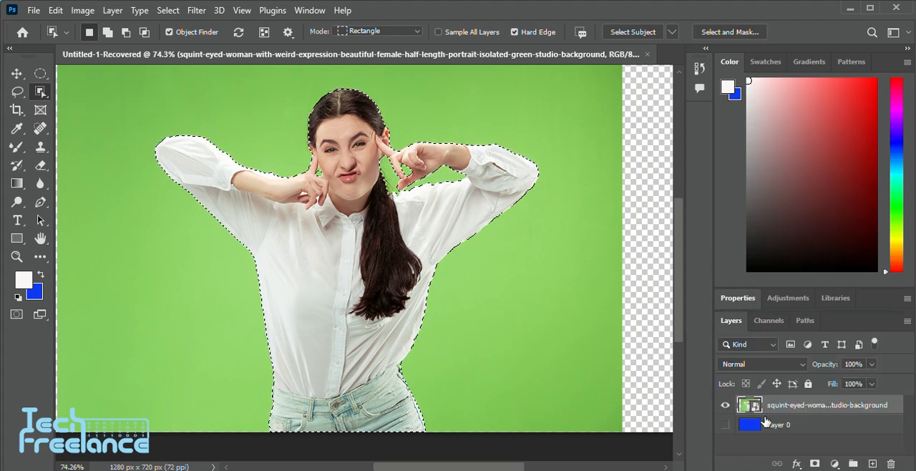
key(ctrl+j)
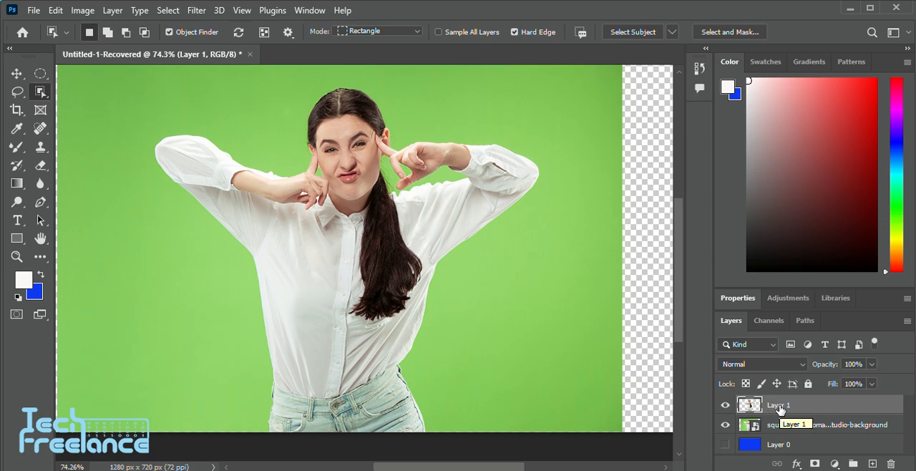
click(726, 426)
Examine the cut-out's edges around the face, fingers, ponytail and sleeves for leftover green background
scroll(302, 134, up, 7)
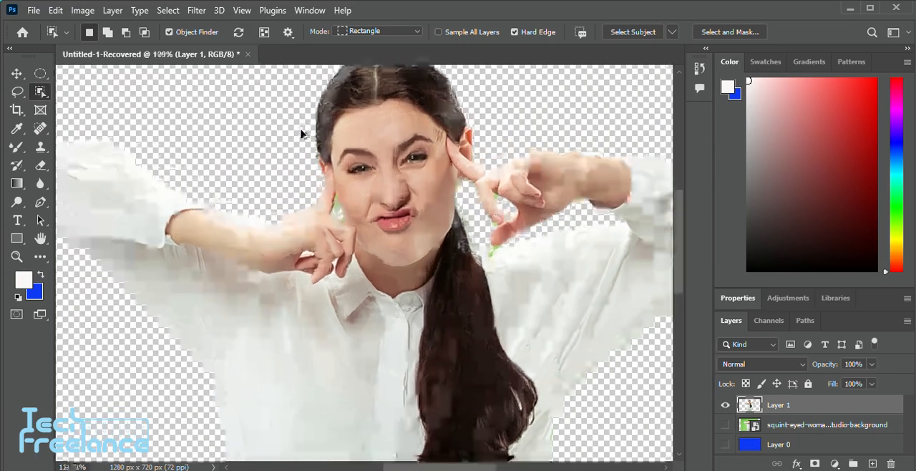
scroll(596, 103, down, 4)
scroll(337, 179, up, 4)
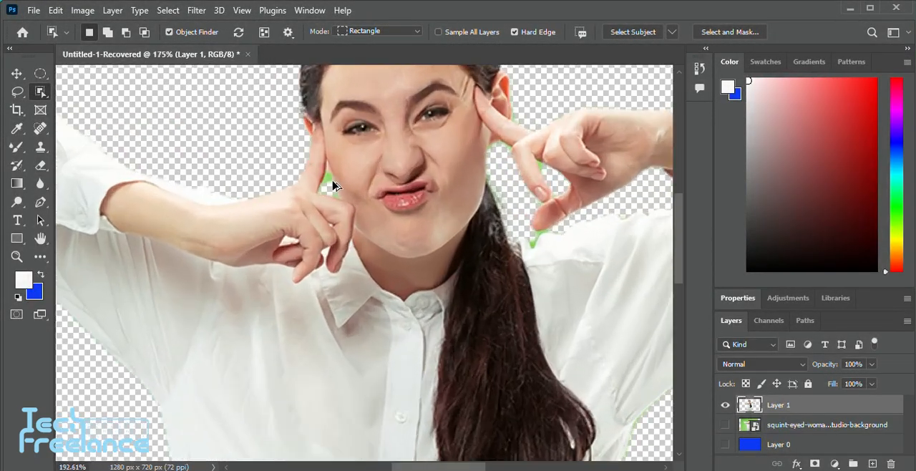
scroll(333, 186, down, 5)
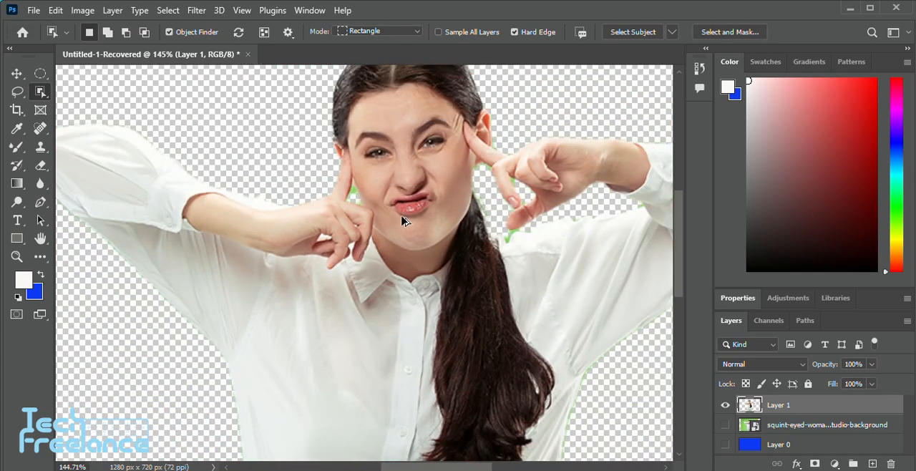
scroll(529, 250, up, 1)
scroll(422, 236, down, 3)
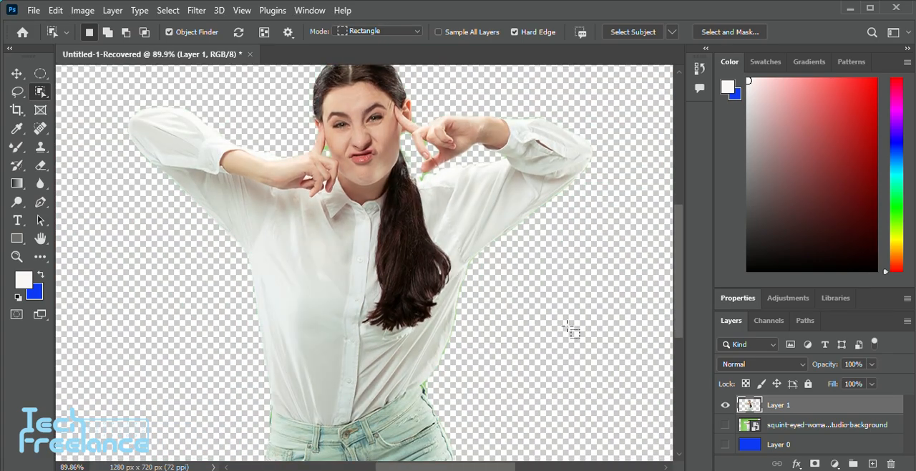
scroll(568, 327, down, 2)
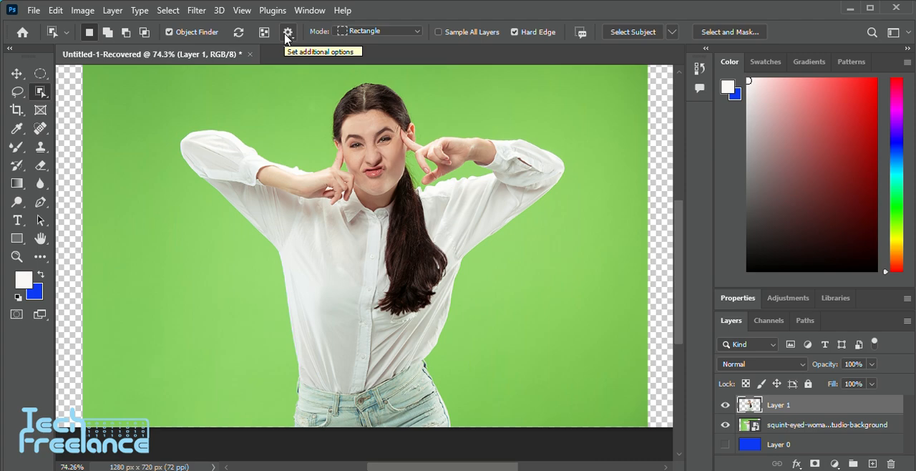
Show the overlay for all detected objects and increase the overlay's outline thickness in the Object Selection options
click(287, 33)
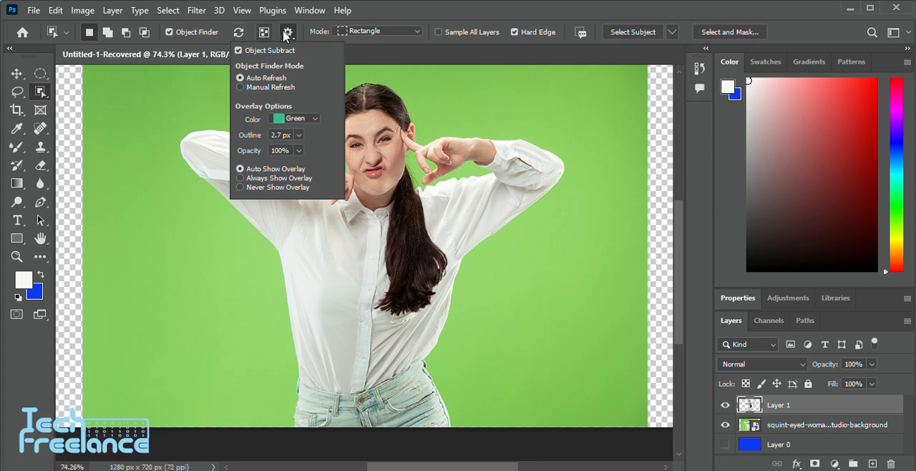
click(264, 33)
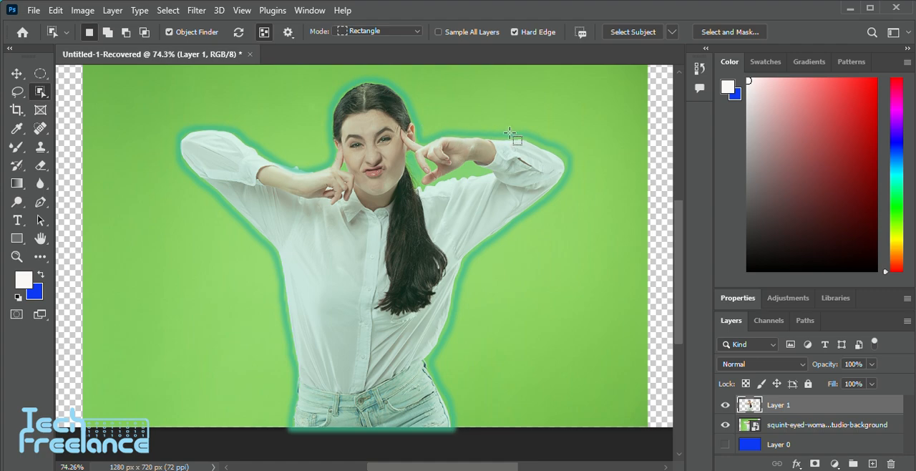
click(289, 33)
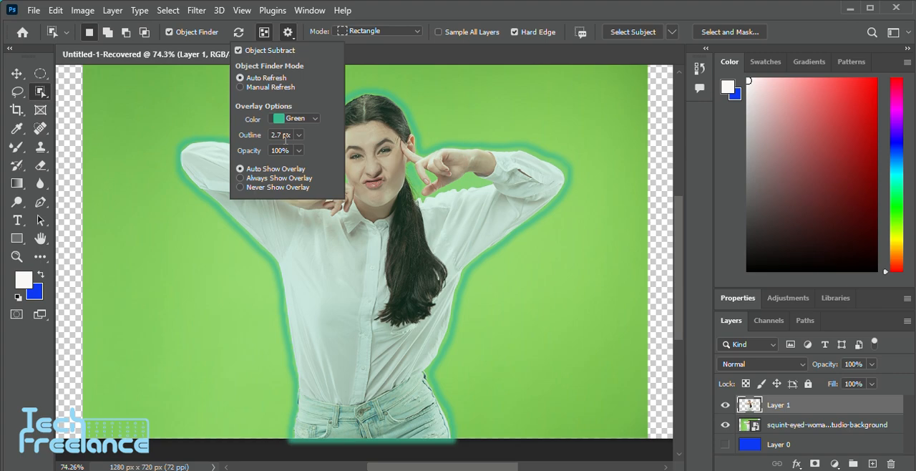
key(Up)
key(Up)
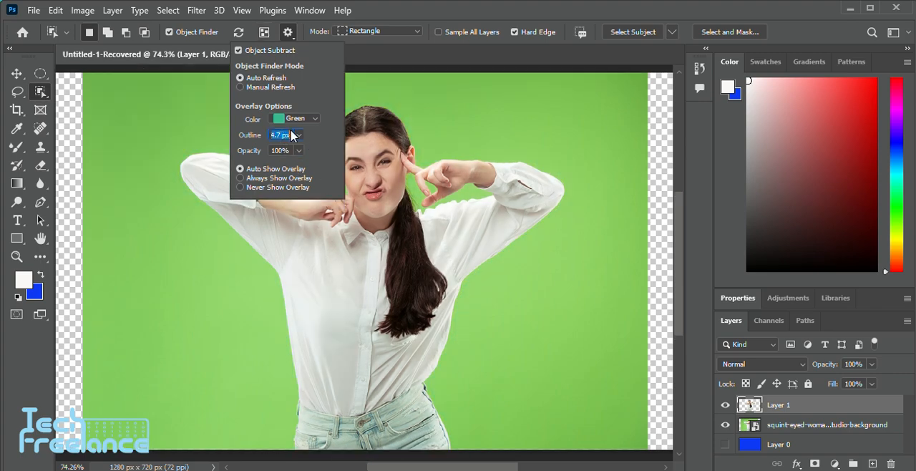
key(Up)
key(Up)
click(441, 119)
scroll(441, 120, down, 2)
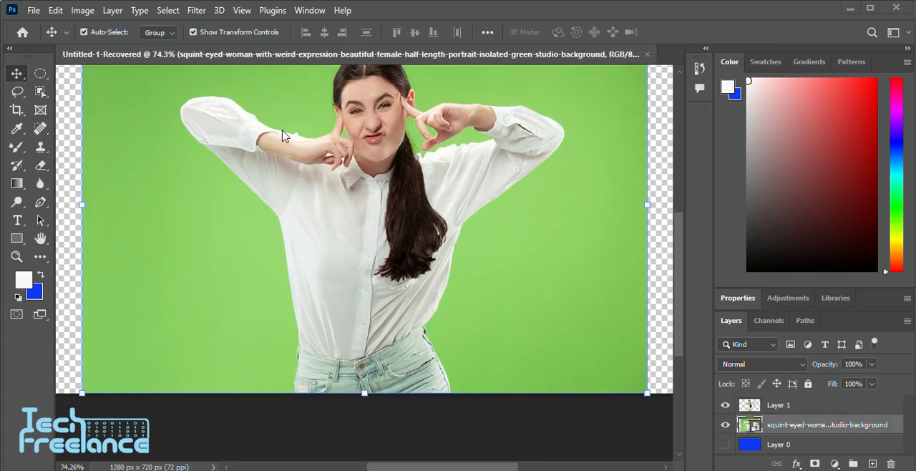
Try moving the cut-out woman sideways over the original photo, and undo back to before the layer copy
click(364, 188)
scroll(257, 239, right, 2)
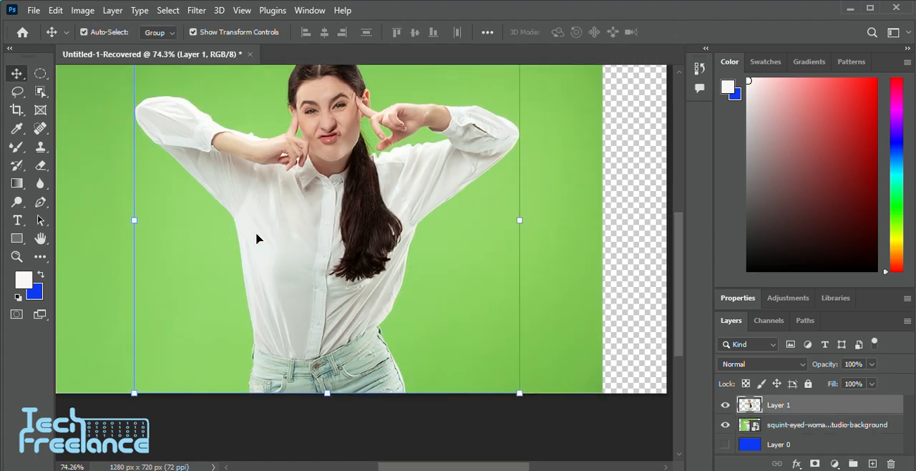
scroll(256, 238, up, 1)
scroll(256, 238, left, 2)
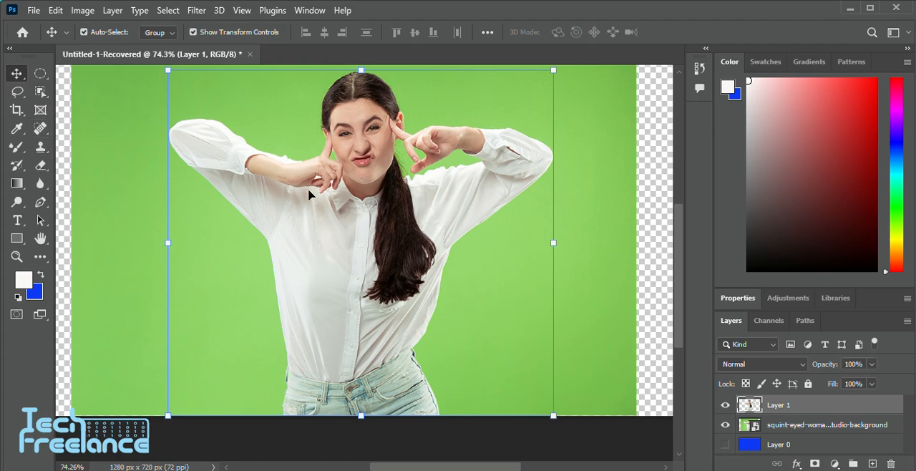
drag(347, 194, 216, 186)
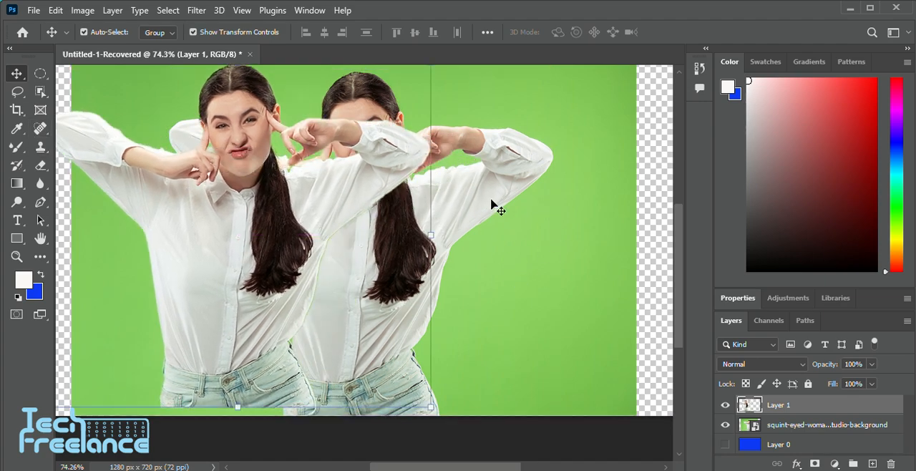
key(ctrl+z)
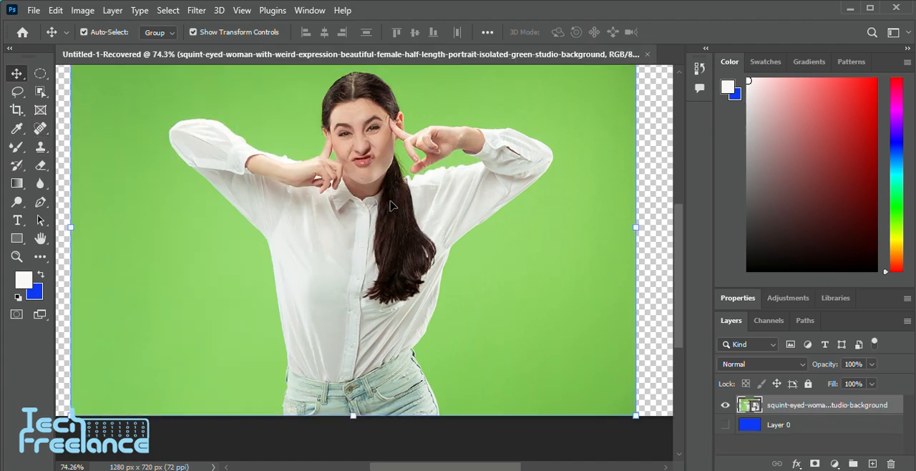
Select the green background around the woman with the Quick Selection tool
click(40, 91)
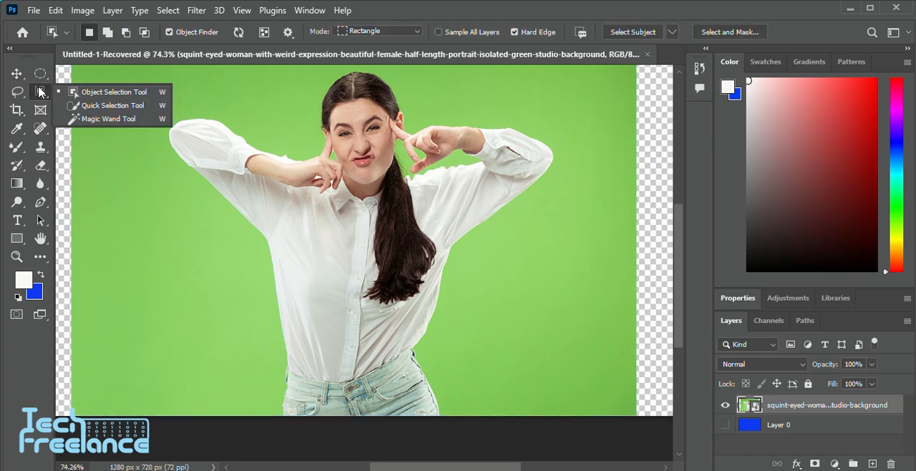
click(114, 105)
scroll(228, 229, down, 4)
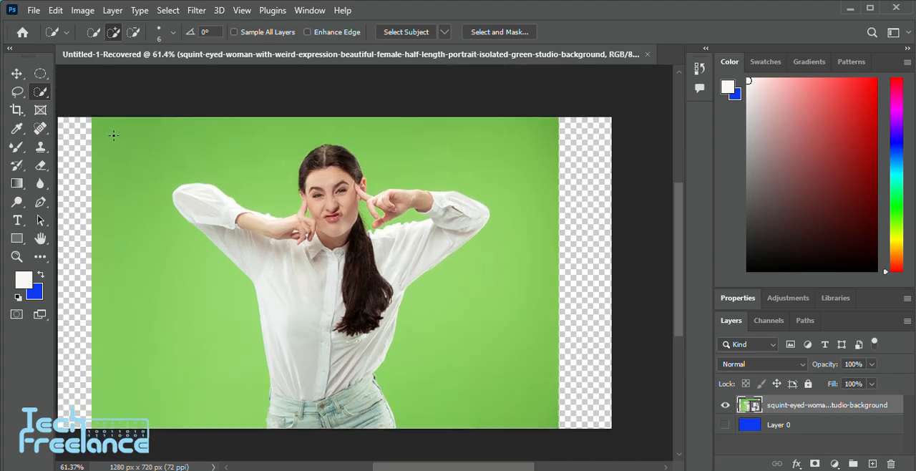
mouse_move(113, 134)
mouse_down()
mouse_move(252, 164)
mouse_move(380, 126)
mouse_move(306, 133)
mouse_move(466, 139)
mouse_move(518, 196)
mouse_move(519, 247)
mouse_move(465, 327)
mouse_move(443, 340)
mouse_move(212, 292)
mouse_move(104, 202)
mouse_move(113, 141)
mouse_move(139, 235)
mouse_move(205, 302)
mouse_move(239, 375)
mouse_up()
scroll(350, 212, down, 4)
scroll(351, 212, up, 7)
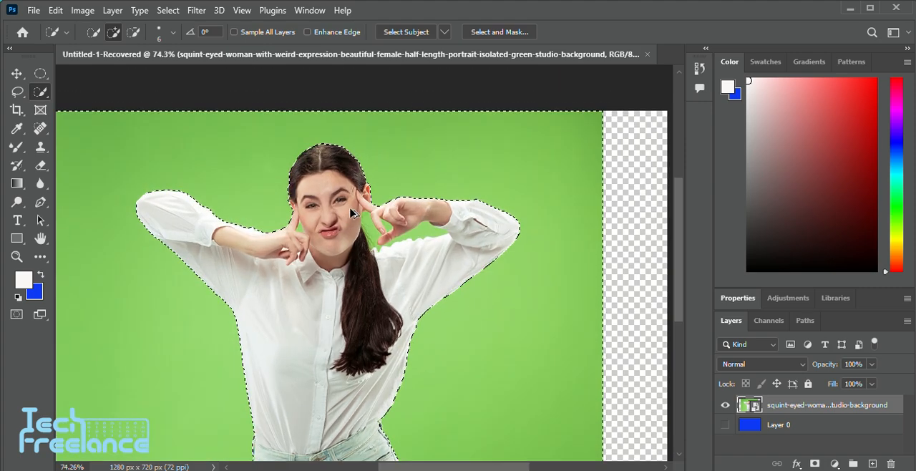
scroll(350, 212, up, 3)
Add the green gaps between the raised arm, hand, shoulder and ponytail to the background selection
scroll(434, 205, right, 1)
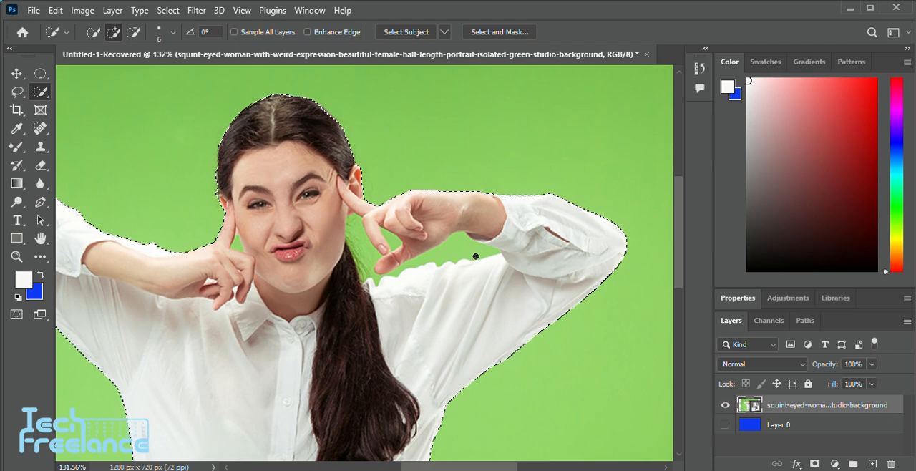
drag(470, 251, 405, 262)
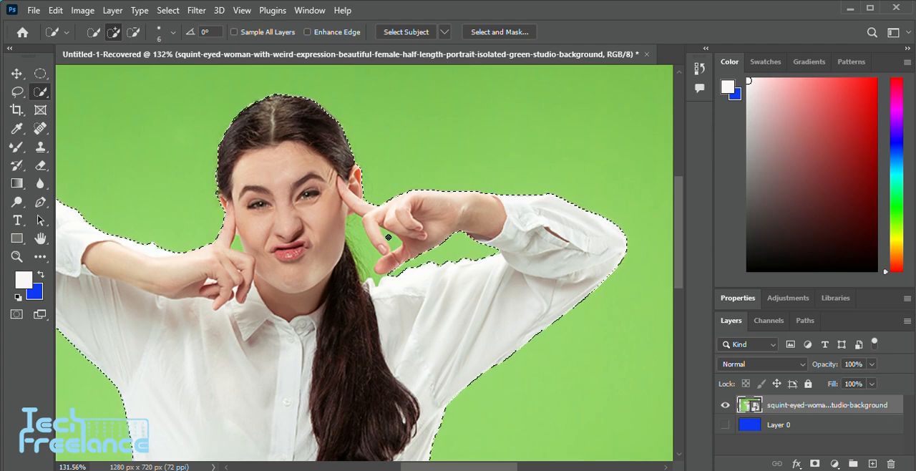
drag(370, 258, 353, 225)
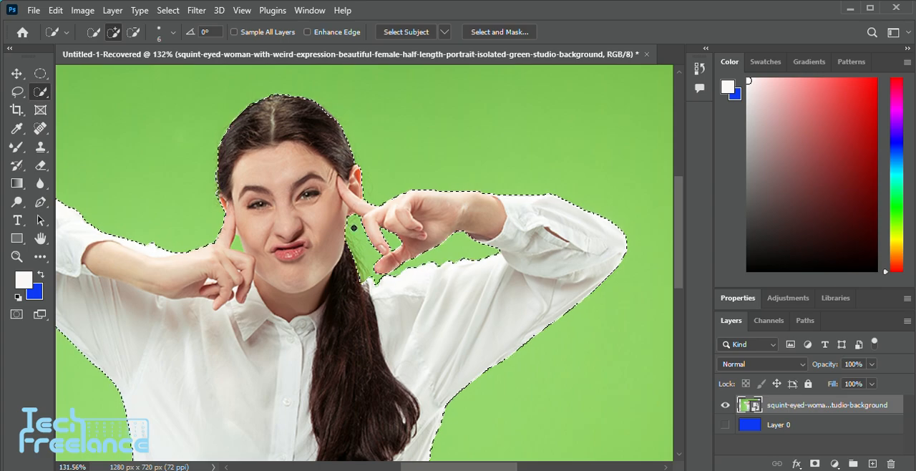
Add the small green gap between the raised finger and the cheek to the background selection
scroll(413, 262, down, 2)
scroll(280, 213, left, 2)
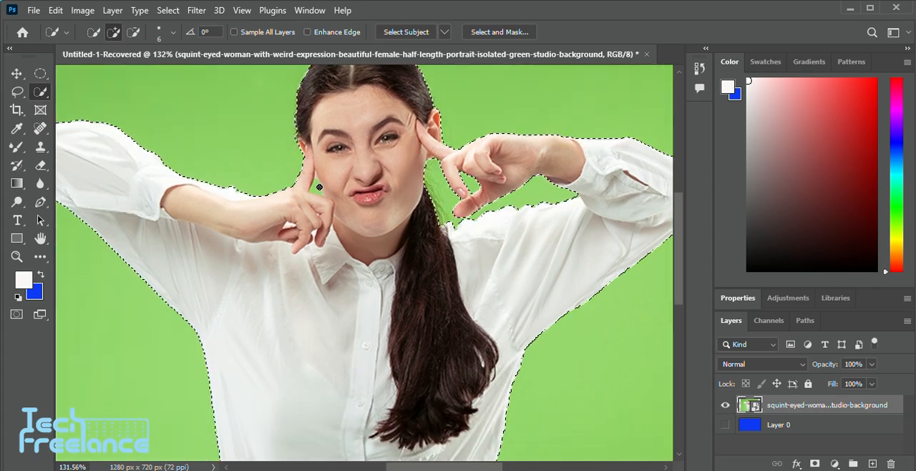
scroll(334, 214, up, 5)
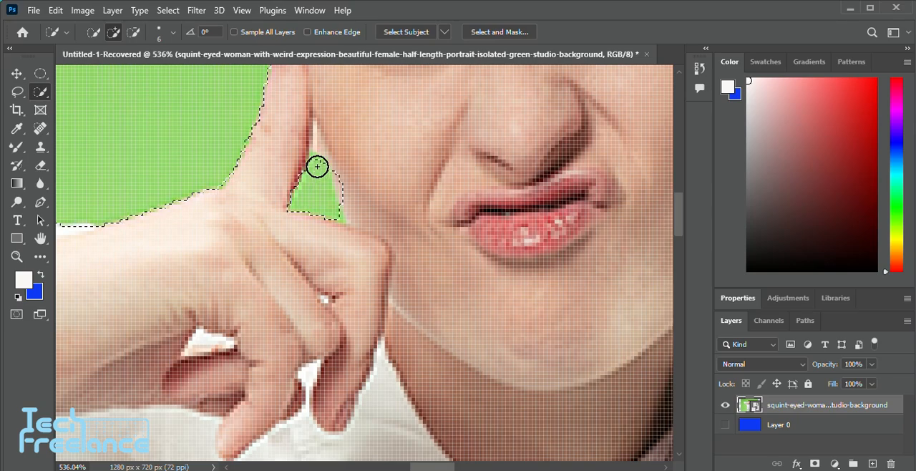
scroll(317, 197, down, 5)
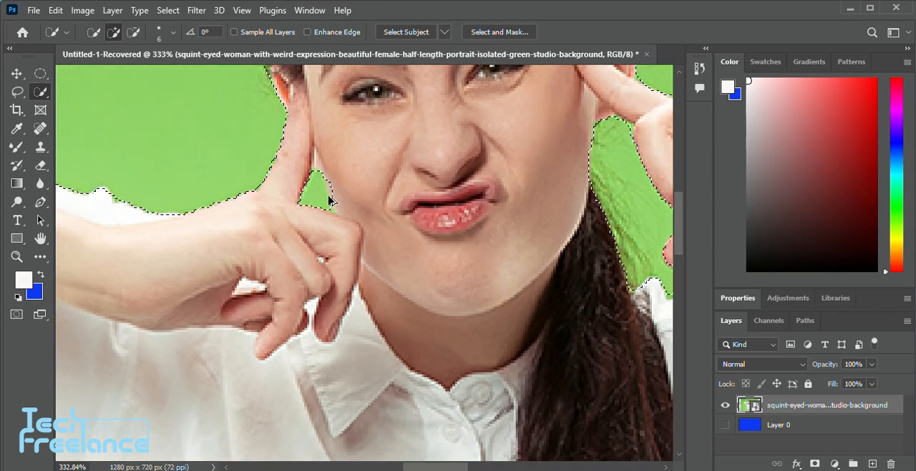
Subtract the spill-over onto the cheek from the selected gap beside the finger
scroll(329, 197, up, 5)
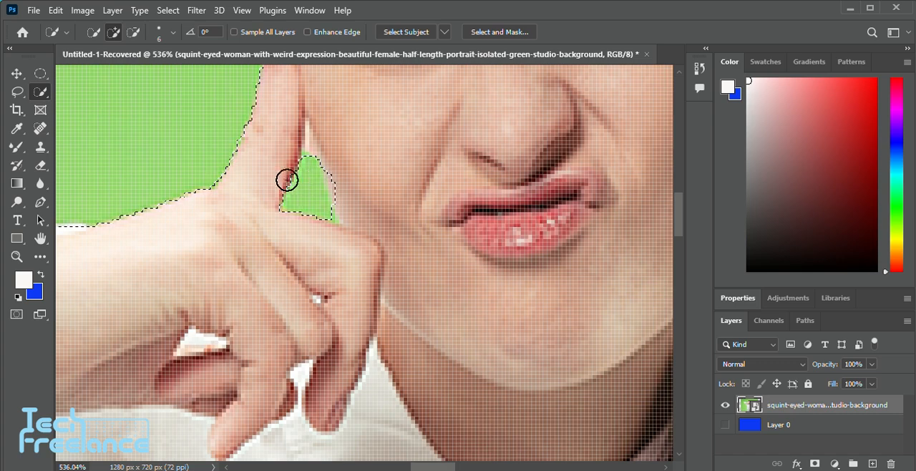
key(alt)
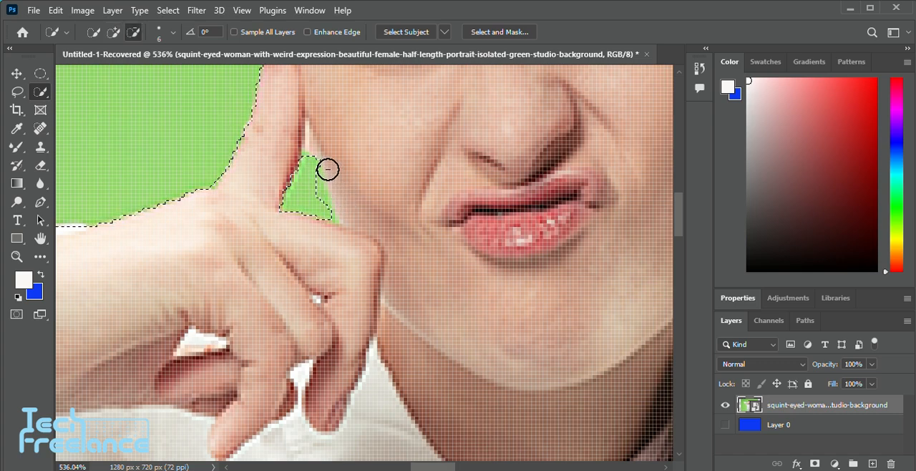
alt+click(328, 170)
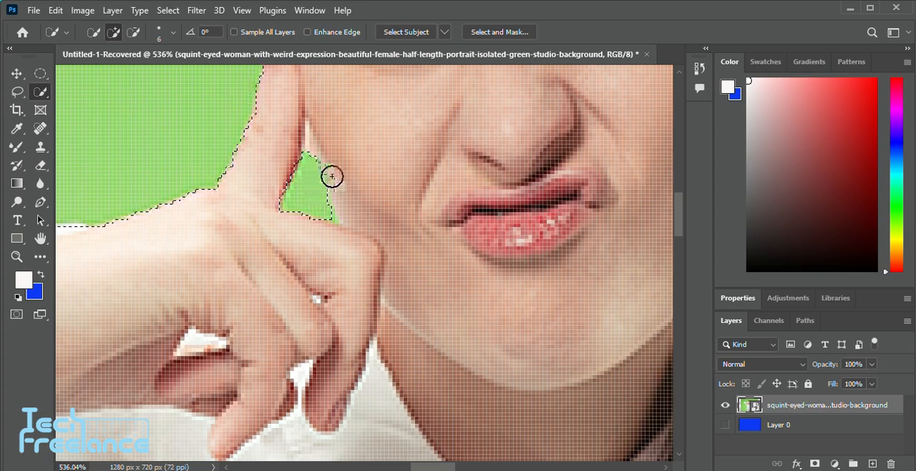
key(alt)
scroll(336, 181, down, 5)
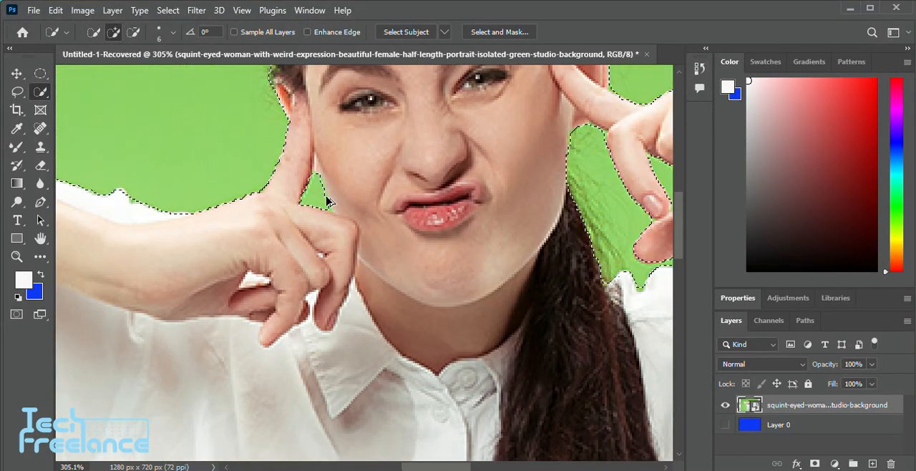
scroll(330, 202, down, 3)
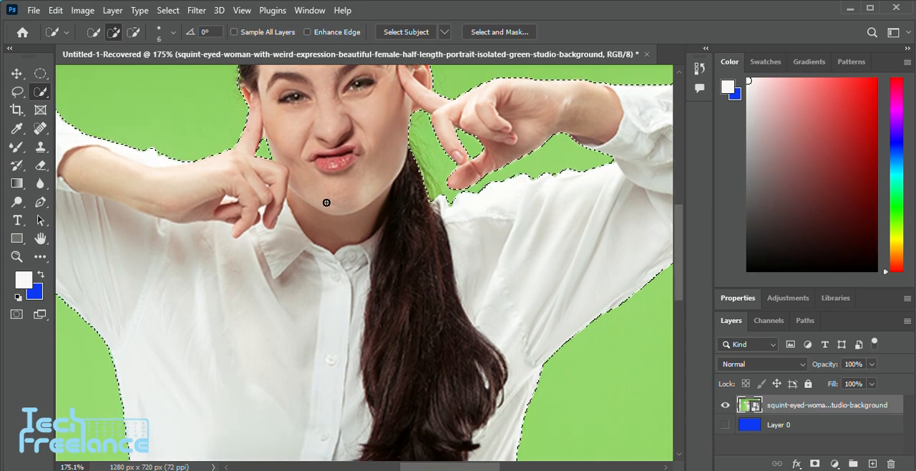
scroll(359, 245, down, 1)
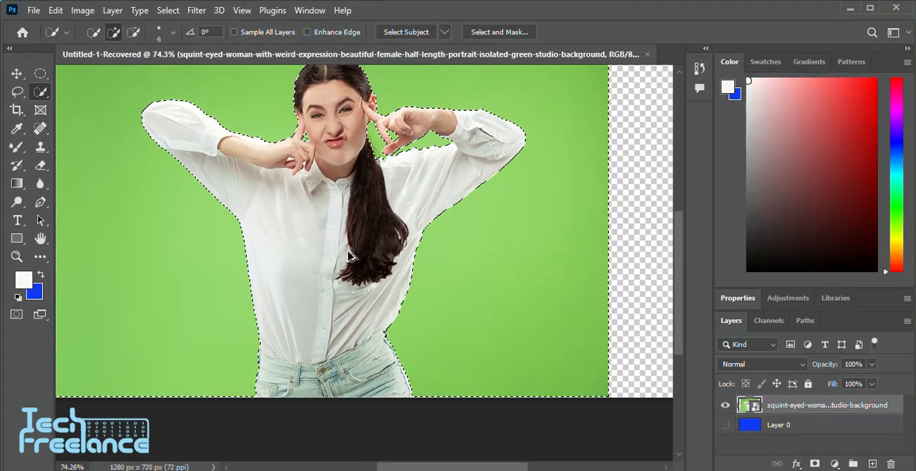
Invert the background selection so that the woman is selected
drag(363, 224, 396, 304)
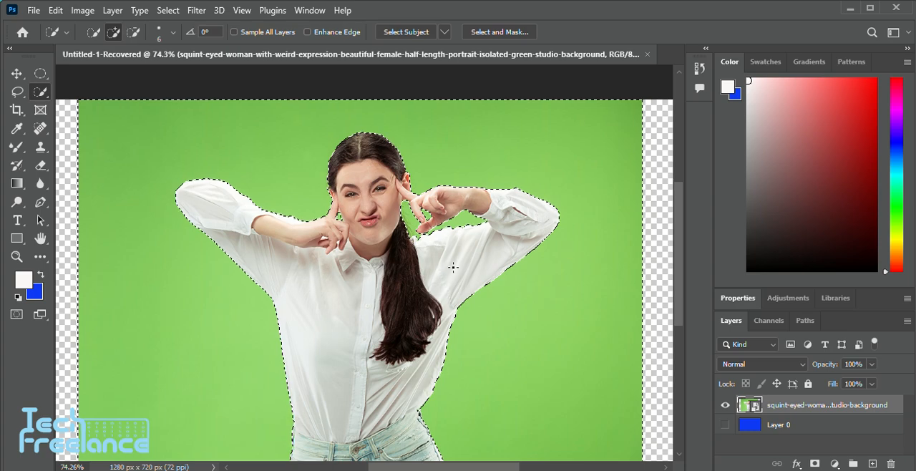
scroll(452, 267, down, 1)
right_click(457, 216)
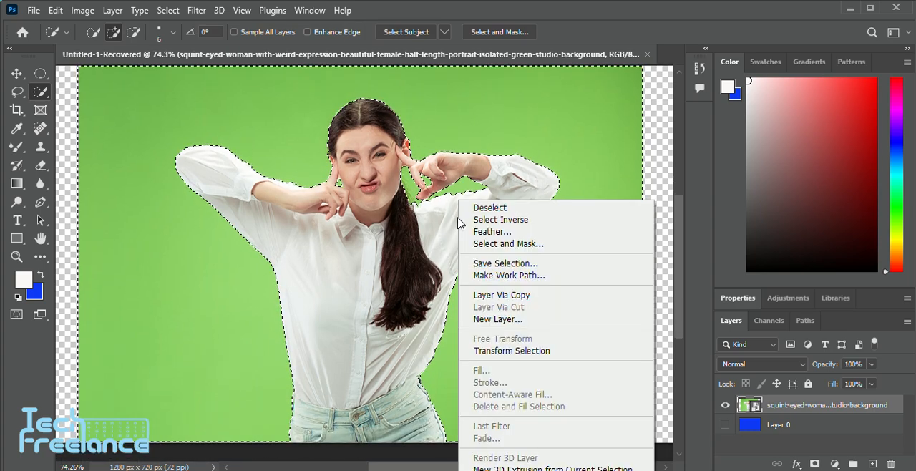
click(501, 220)
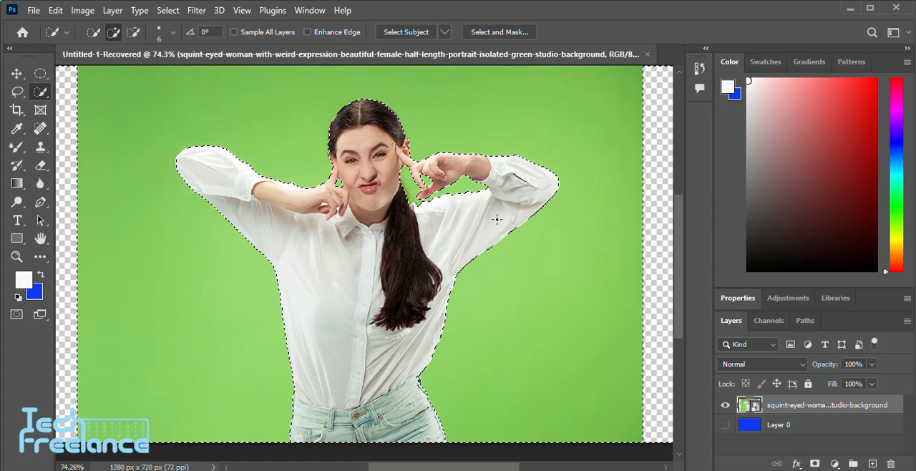
scroll(293, 319, up, 1)
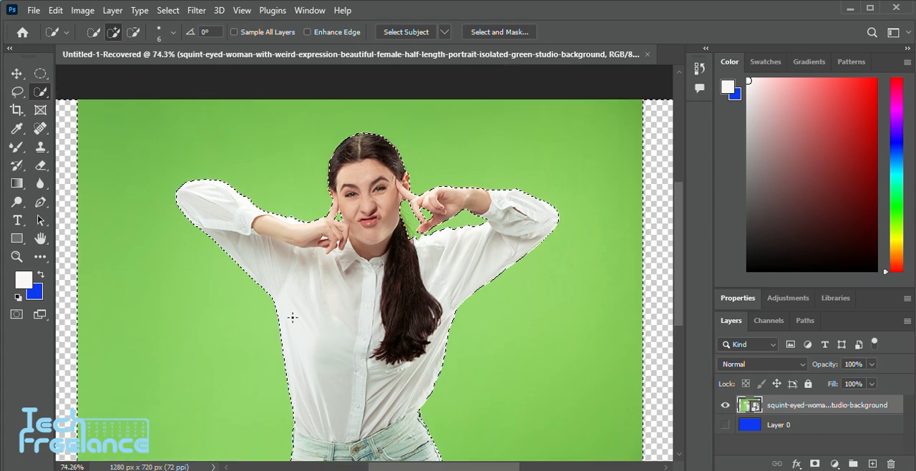
alt+scroll(290, 319, down, 1)
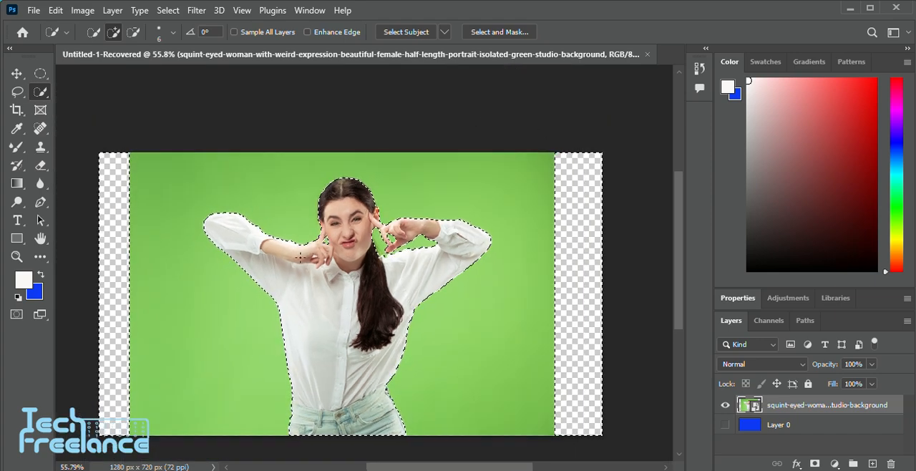
scroll(395, 136, down, 1)
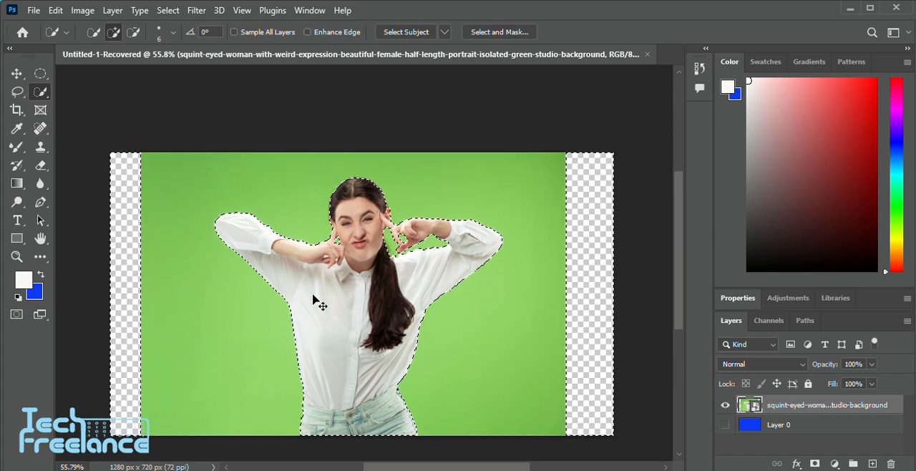
Extend the selection into the green beside the crown of the hair, and subtract that extra area again
scroll(380, 262, up, 4)
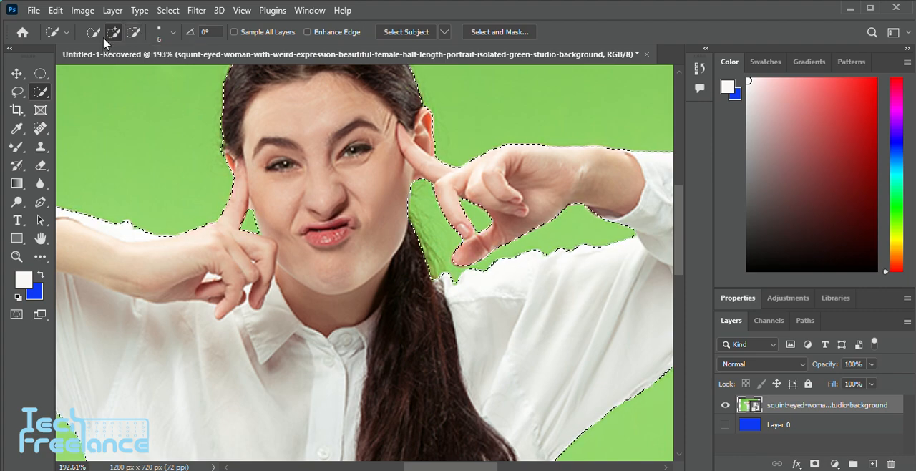
scroll(453, 183, up, 3)
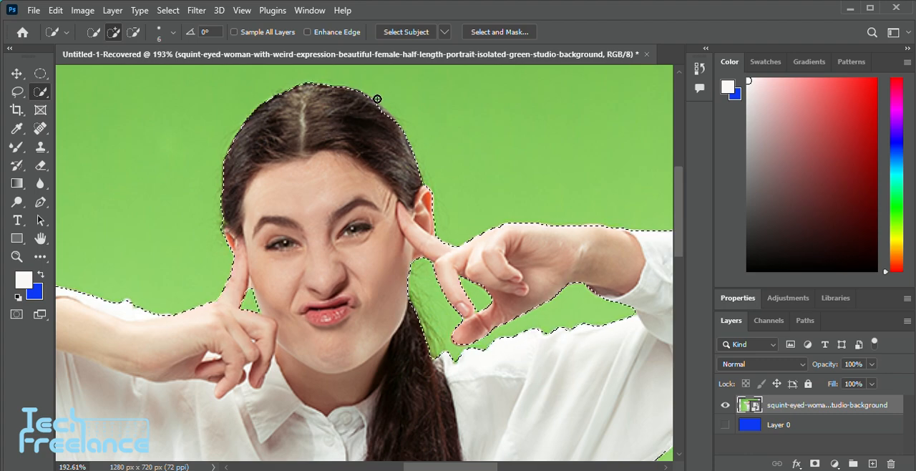
drag(364, 102, 376, 82)
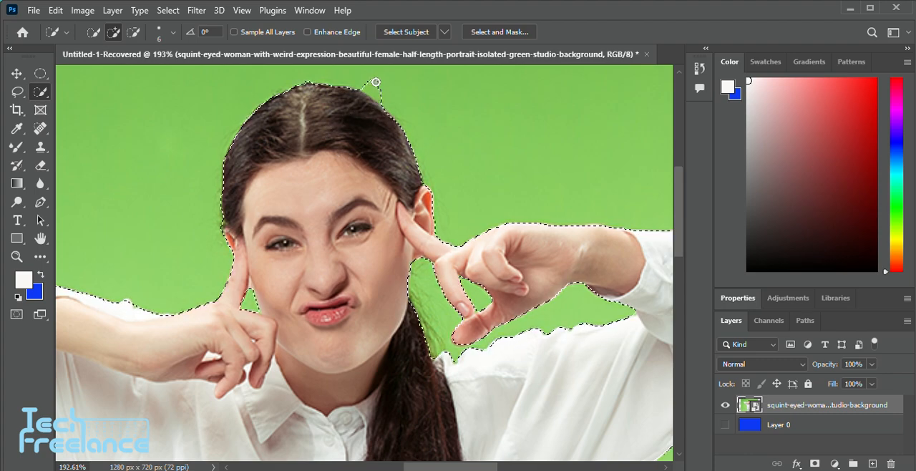
drag(378, 119, 395, 100)
scroll(358, 82, up, 2)
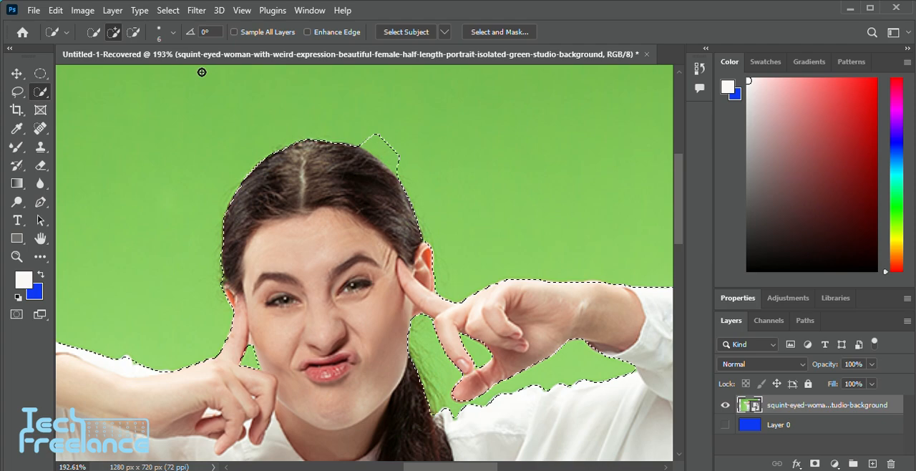
click(132, 32)
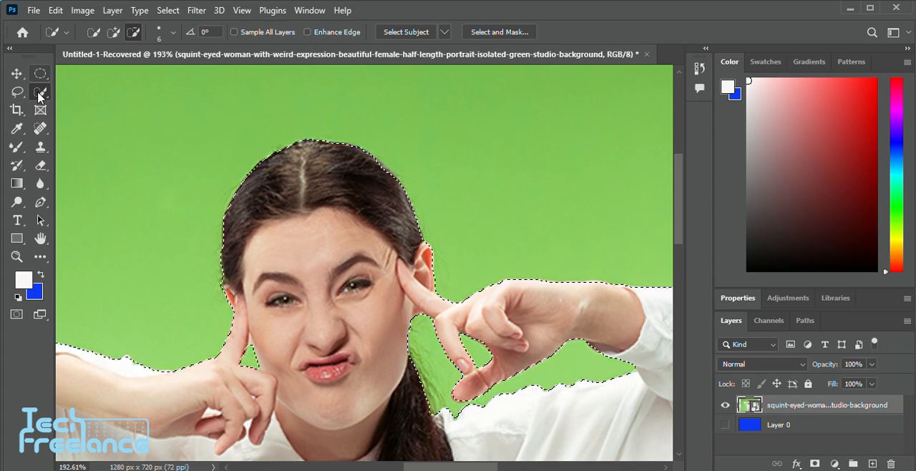
Open the woman's selection in Select and Mask and preview it with the On White view
scroll(398, 283, down, 5)
scroll(398, 283, down, 6)
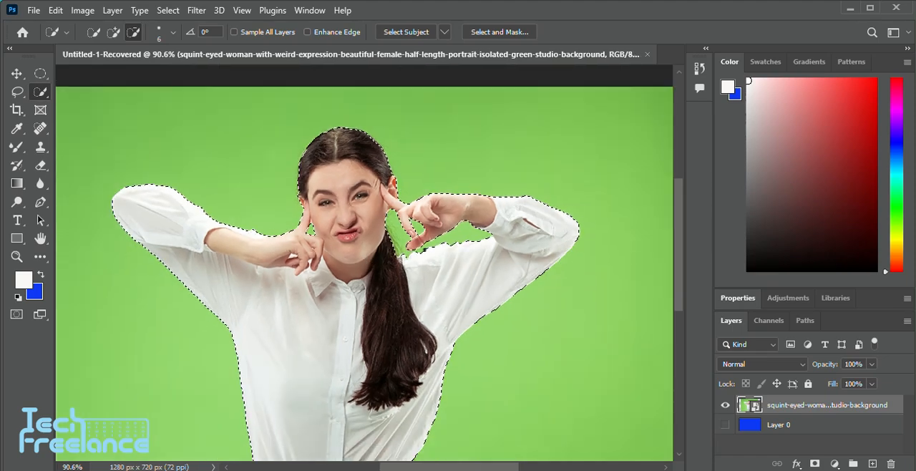
scroll(437, 288, down, 2)
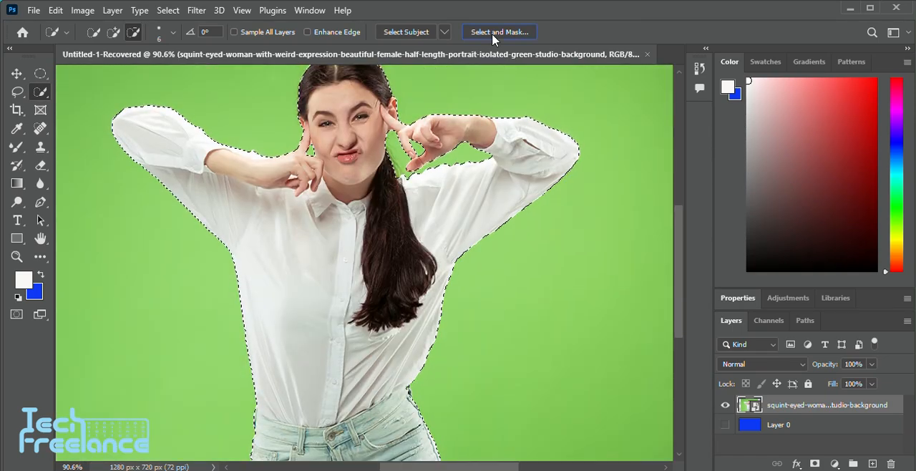
click(492, 32)
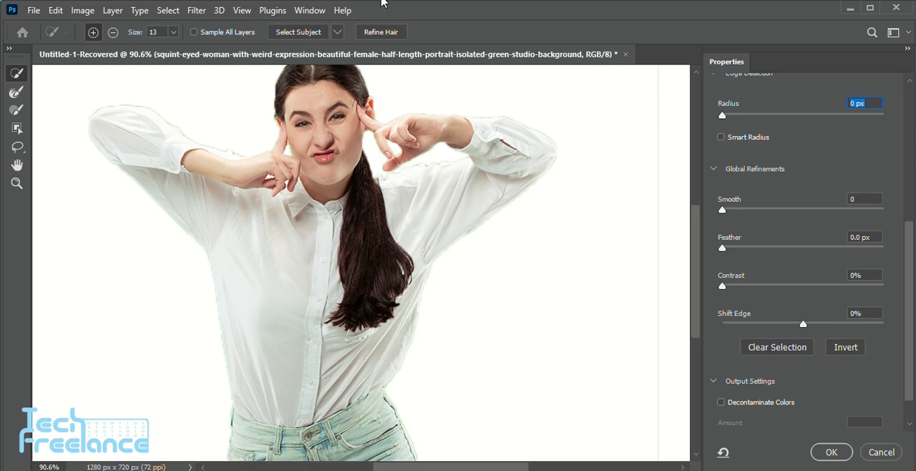
scroll(493, 141, up, 1)
scroll(426, 156, up, 1)
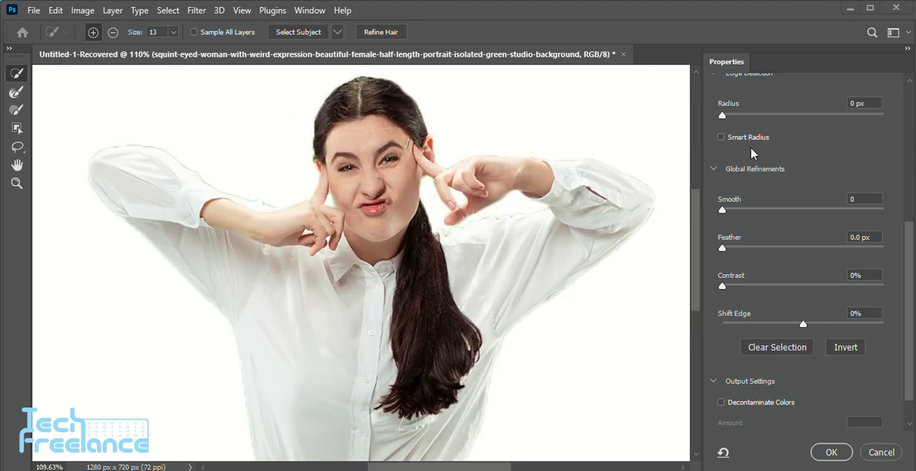
scroll(753, 152, up, 3)
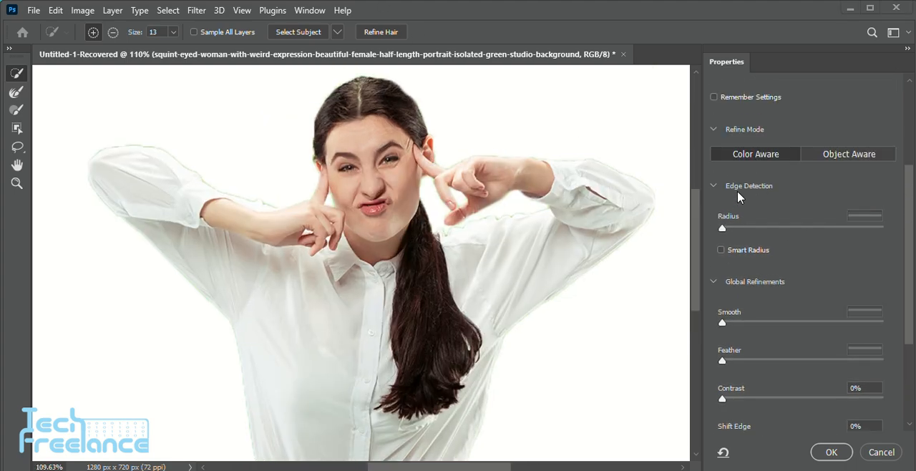
scroll(739, 194, up, 3)
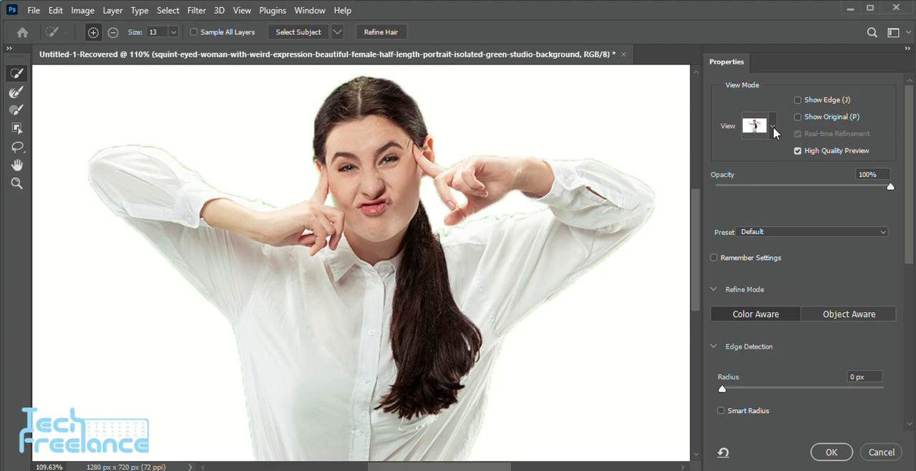
click(773, 129)
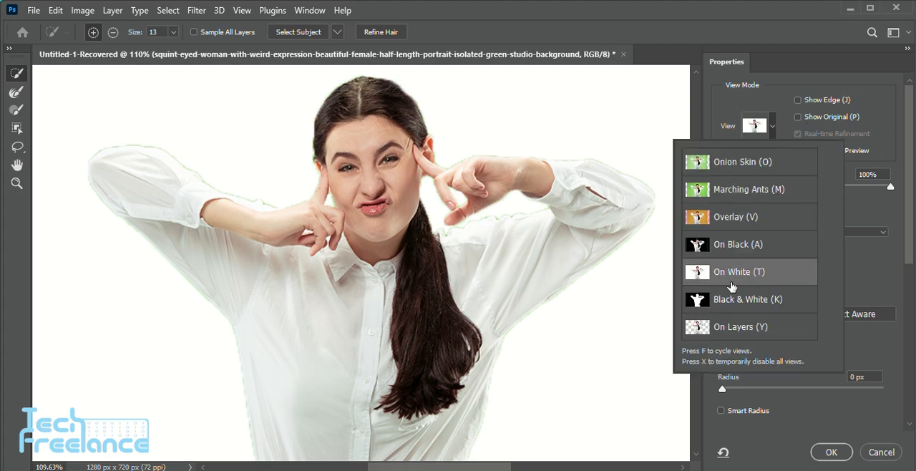
click(740, 272)
scroll(748, 253, down, 3)
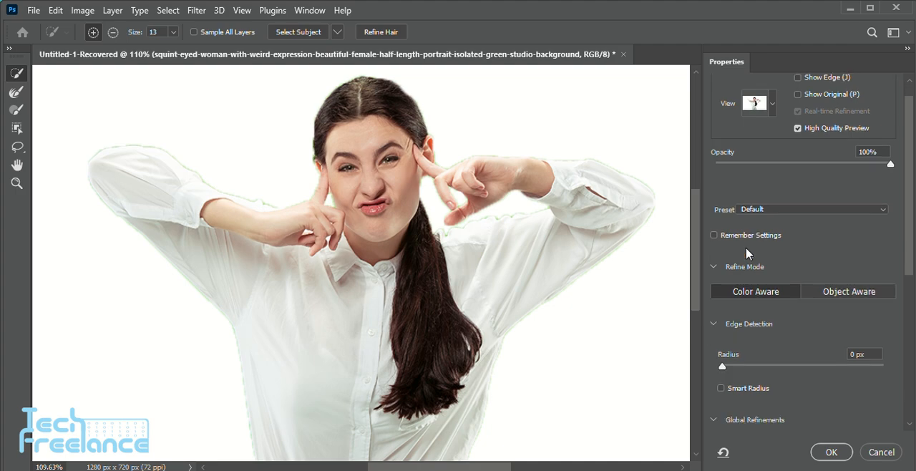
Set the edge detection radius to 7 px and keep the smoothing at 0
scroll(748, 253, down, 2)
drag(731, 301, 780, 301)
scroll(760, 336, down, 2)
mouse_move(723, 325)
mouse_down()
mouse_move(760, 327)
mouse_move(722, 326)
mouse_up()
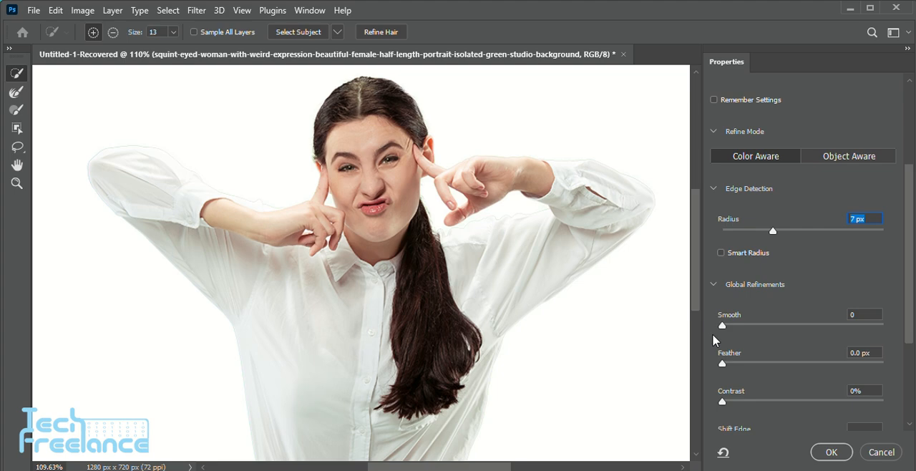
Output the refined selection to a new layer and apply Select and Mask
scroll(713, 333, down, 4)
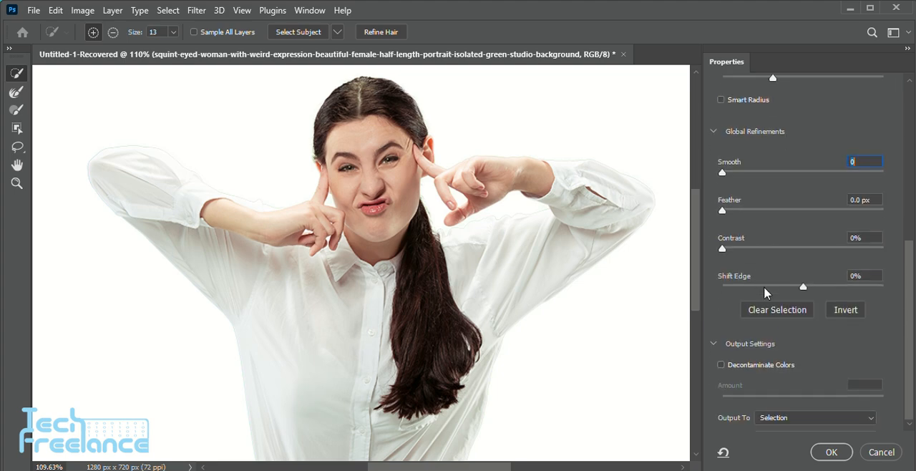
click(799, 420)
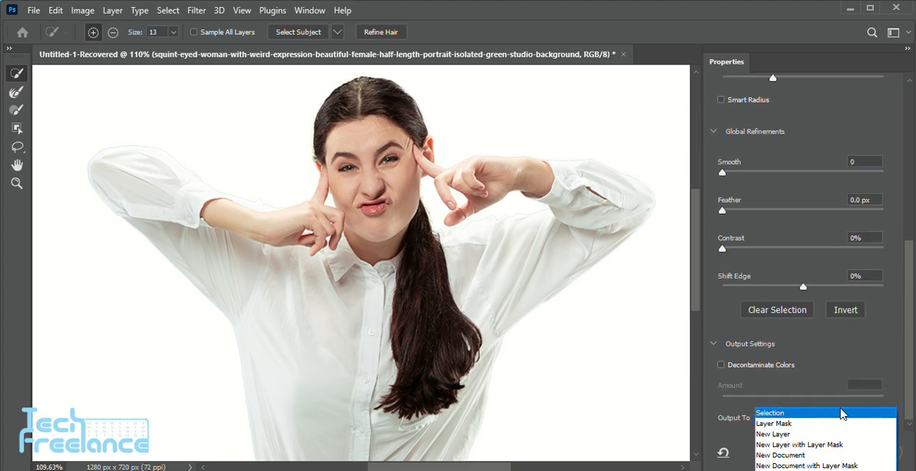
click(794, 432)
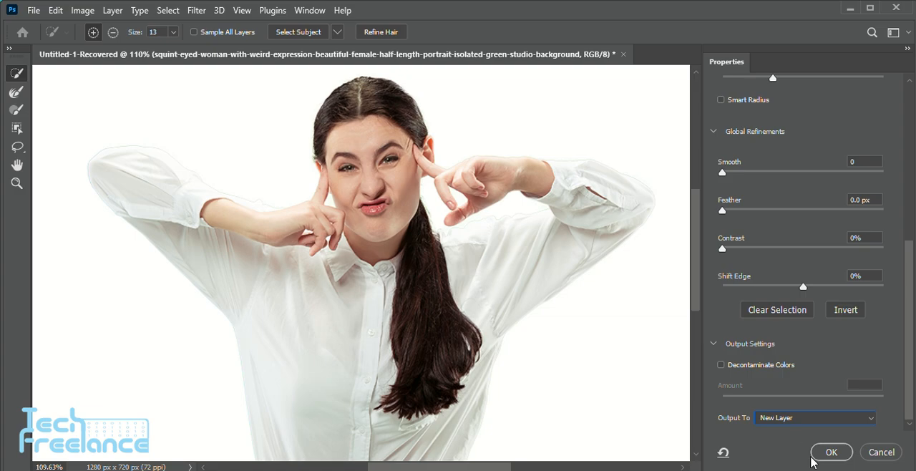
click(814, 456)
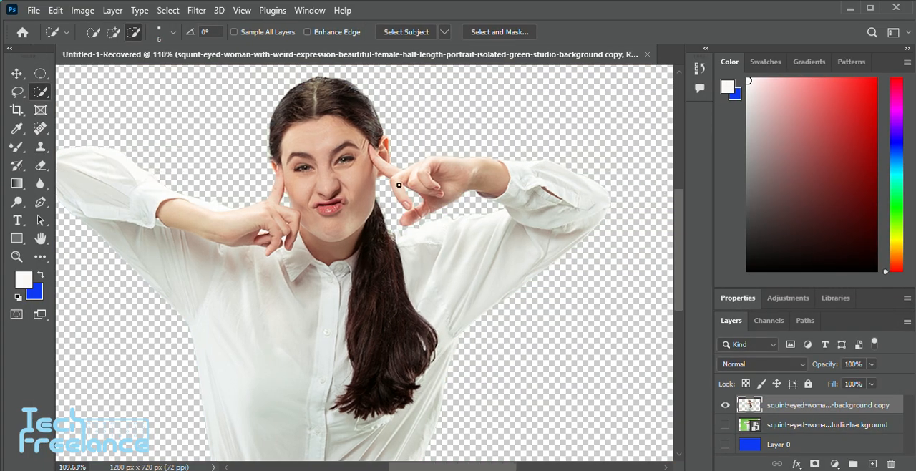
scroll(364, 149, up, 8)
scroll(437, 260, down, 12)
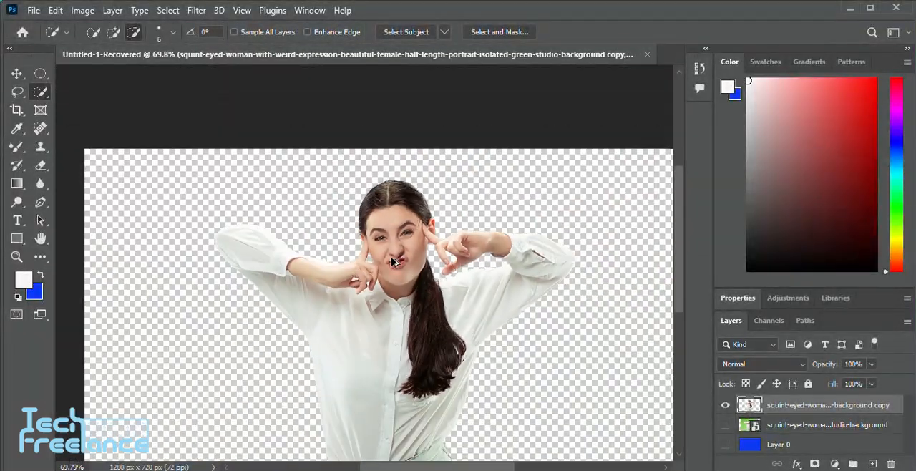
scroll(392, 257, down, 5)
scroll(350, 254, left, 2)
scroll(381, 207, down, 2)
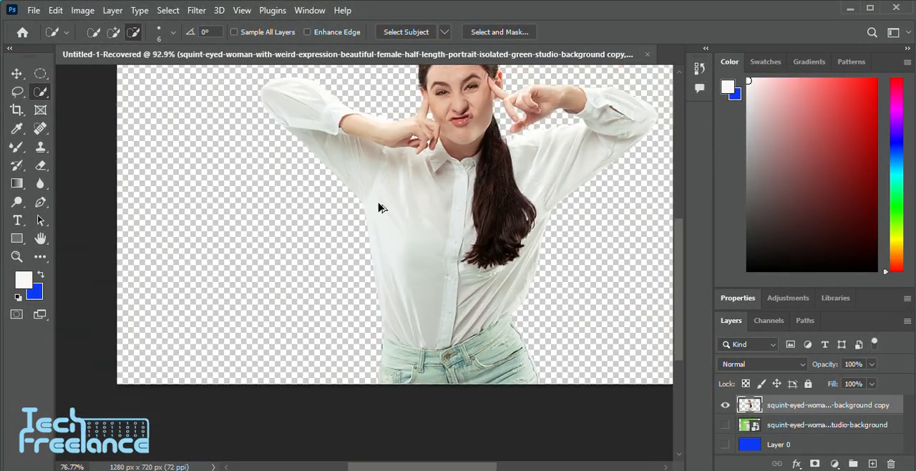
Go back to the woman's selection on the original green-background layer and switch to the Magic Wand tool
scroll(344, 75, up, 2)
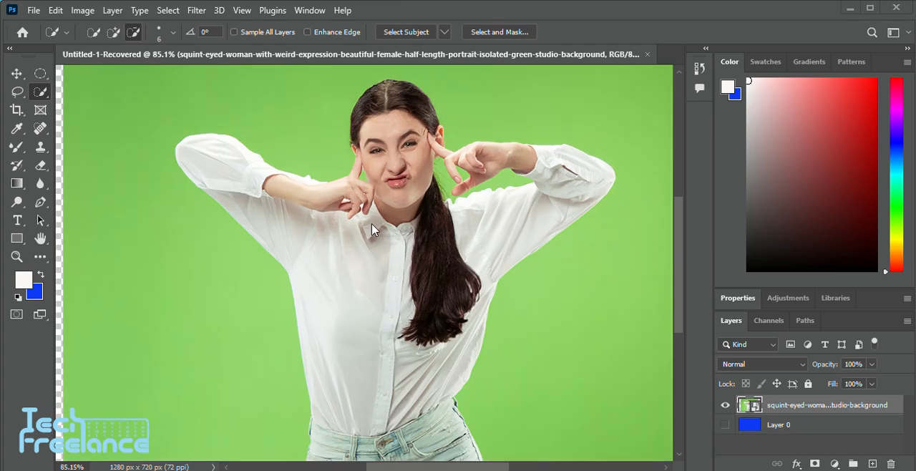
scroll(301, 216, right, 1)
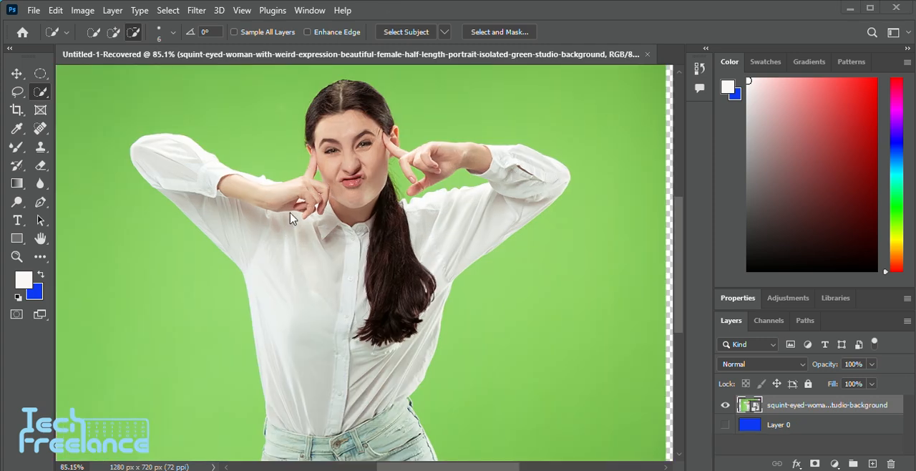
click(35, 93)
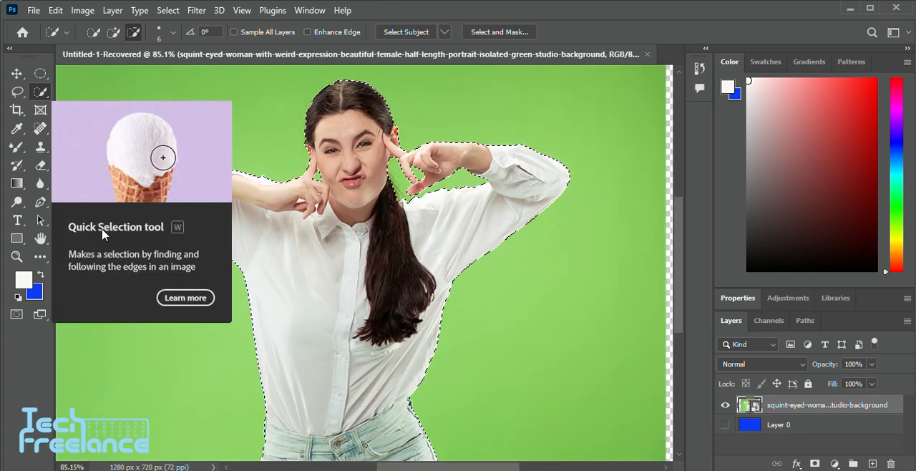
right_click(41, 100)
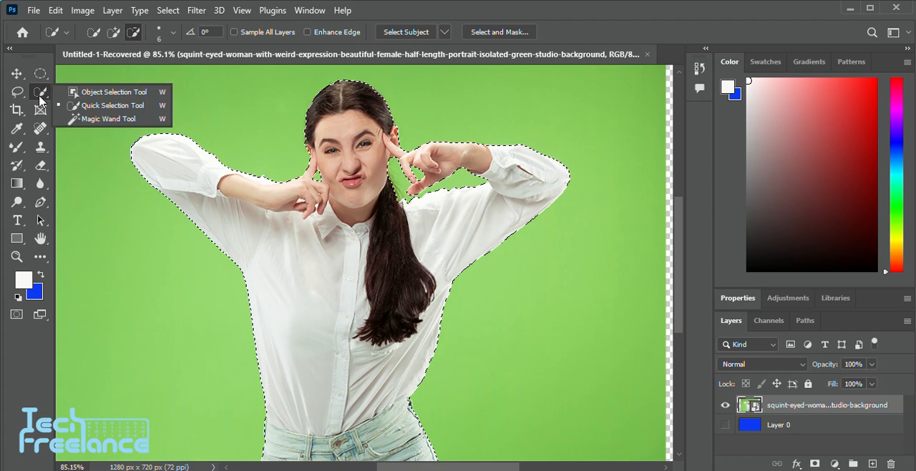
click(112, 119)
scroll(363, 190, down, 3)
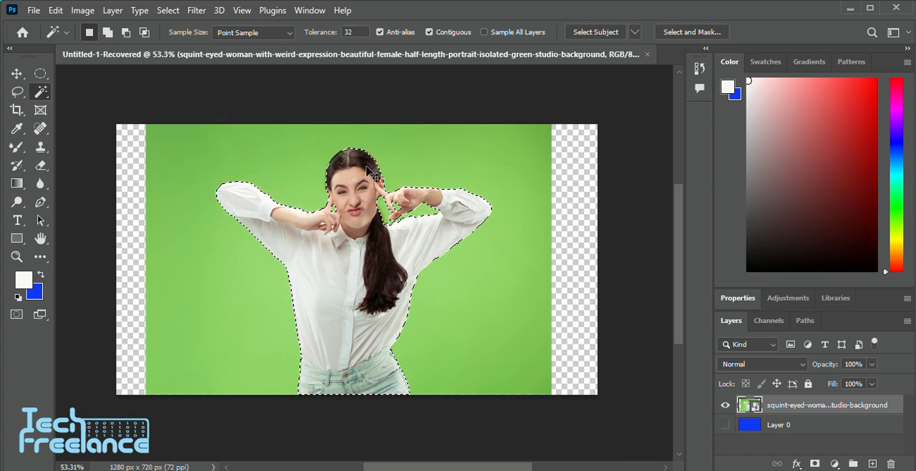
Deselect the woman and select the green background with the Magic Wand, using Point Sample and a tolerance of 32
key(ctrl+d)
scroll(356, 161, up, 2)
scroll(355, 160, up, 2)
scroll(356, 162, down, 4)
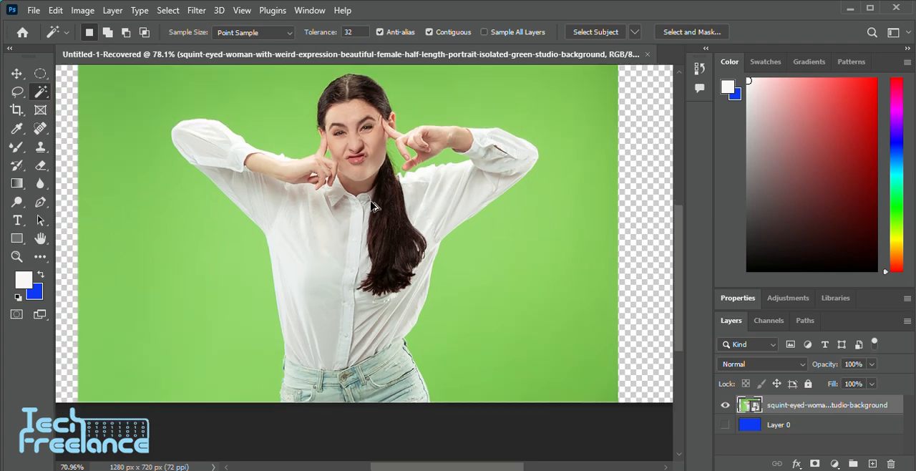
scroll(349, 197, up, 1)
click(306, 143)
scroll(466, 245, right, 3)
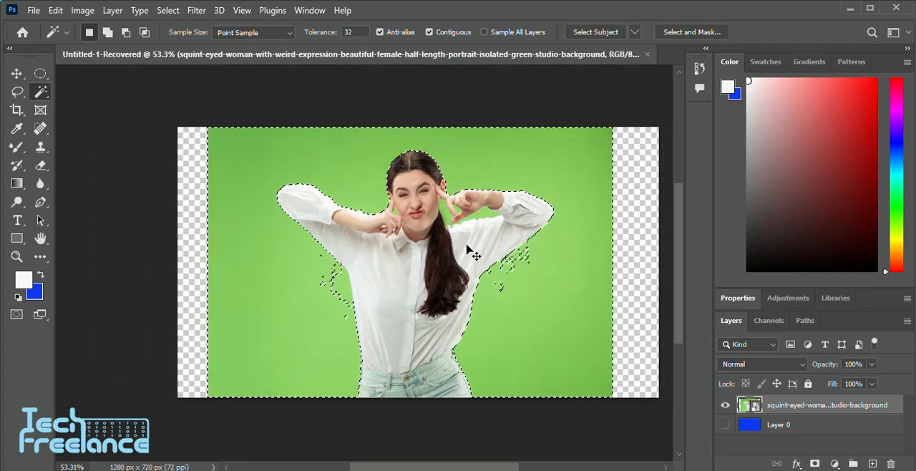
scroll(466, 256, down, 2)
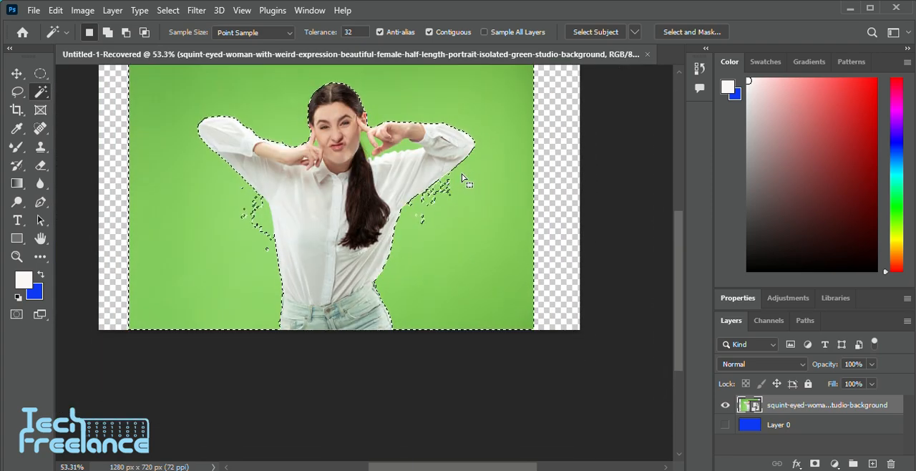
drag(446, 176, 441, 189)
key(ctrl+z)
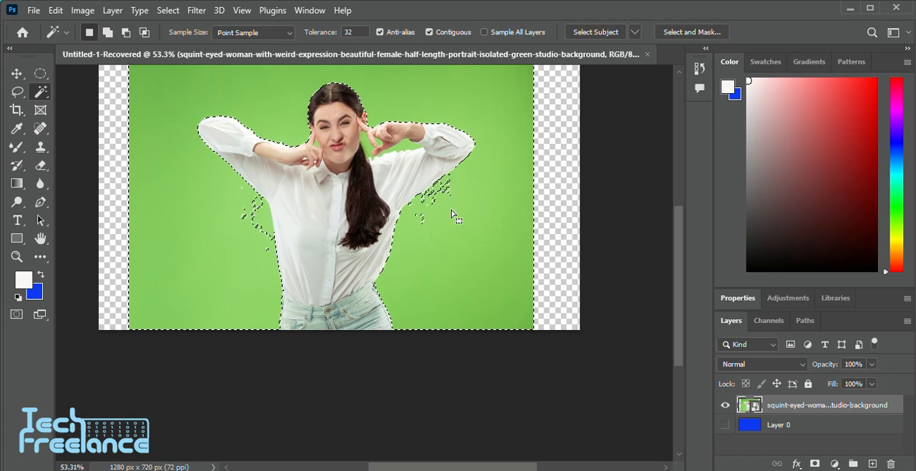
scroll(401, 204, up, 1)
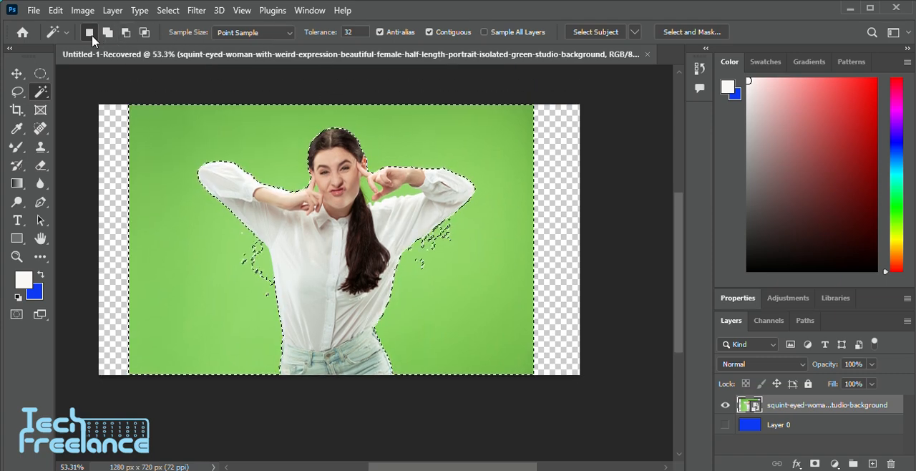
Set the Magic Wand sample size to 5 by 5 Average and reselect the green background, adding its unselected corners
click(247, 33)
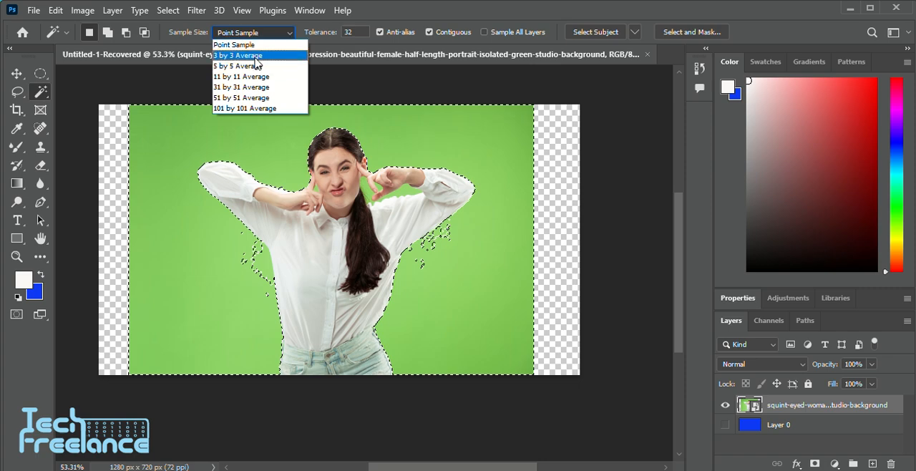
click(255, 66)
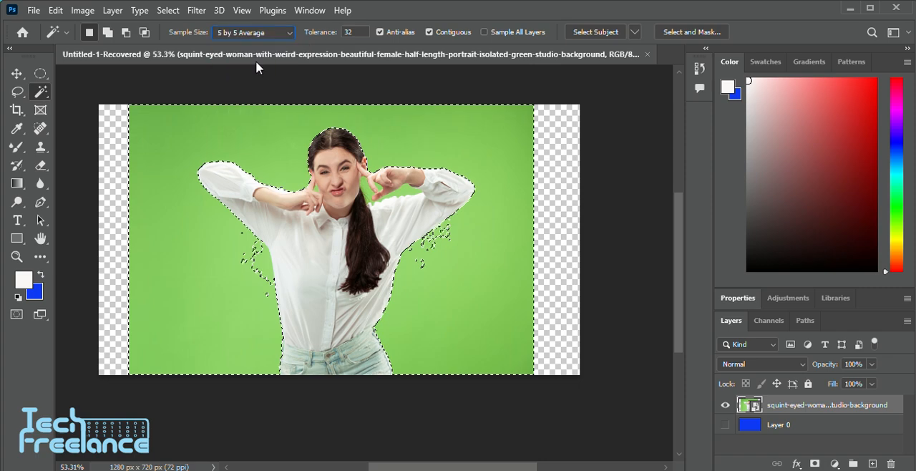
key(ctrl+d)
click(446, 243)
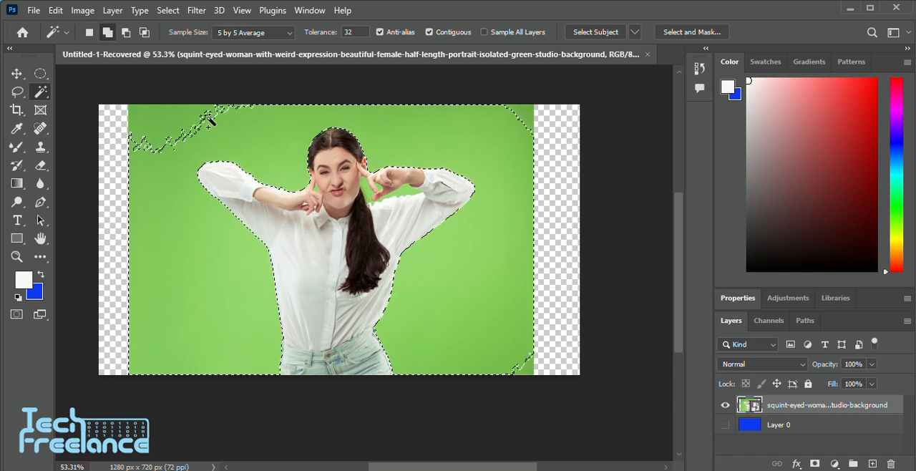
shift+click(157, 125)
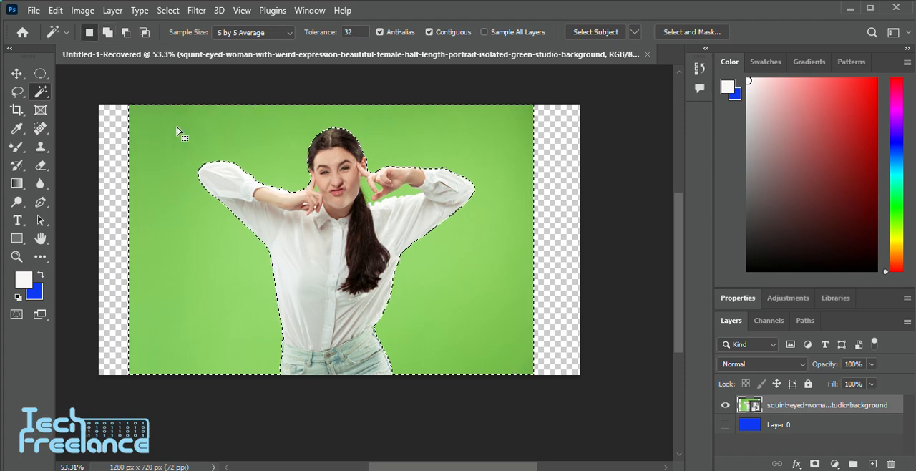
Add the enclosed green gaps around the woman's fingers, ponytail, raised arm and cheeks to the background selection
scroll(322, 240, down, 3)
scroll(386, 281, up, 6)
scroll(390, 285, up, 5)
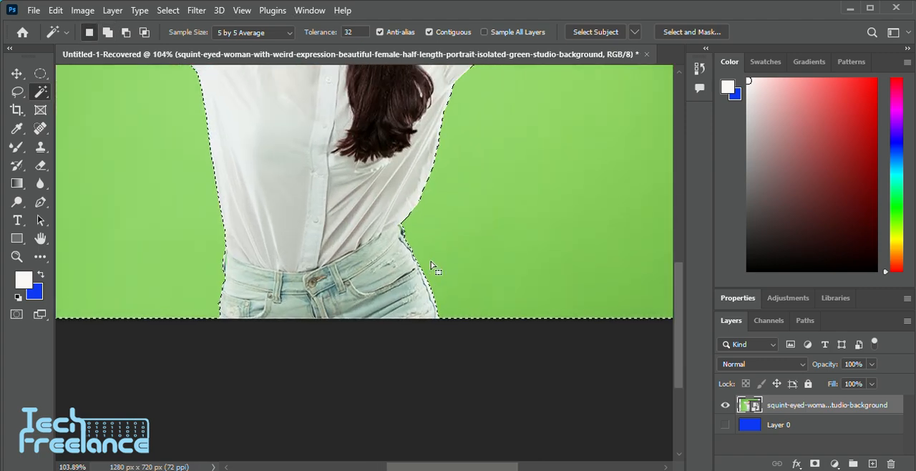
scroll(415, 192, up, 3)
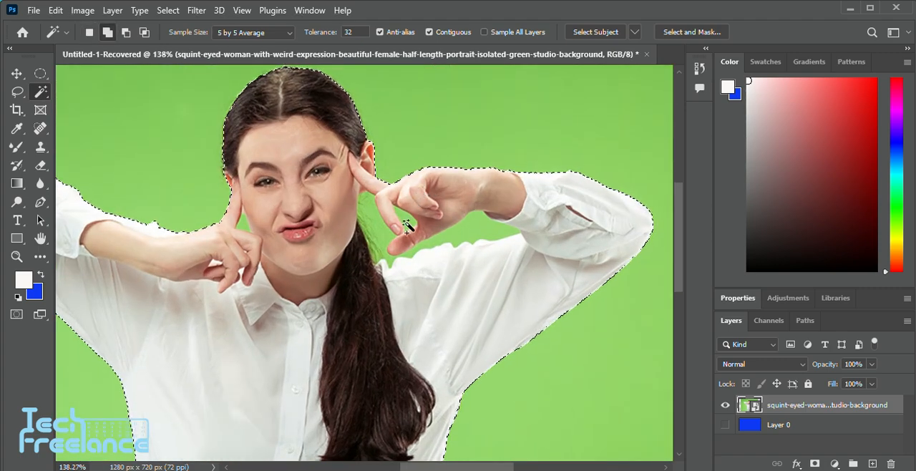
shift+click(483, 238)
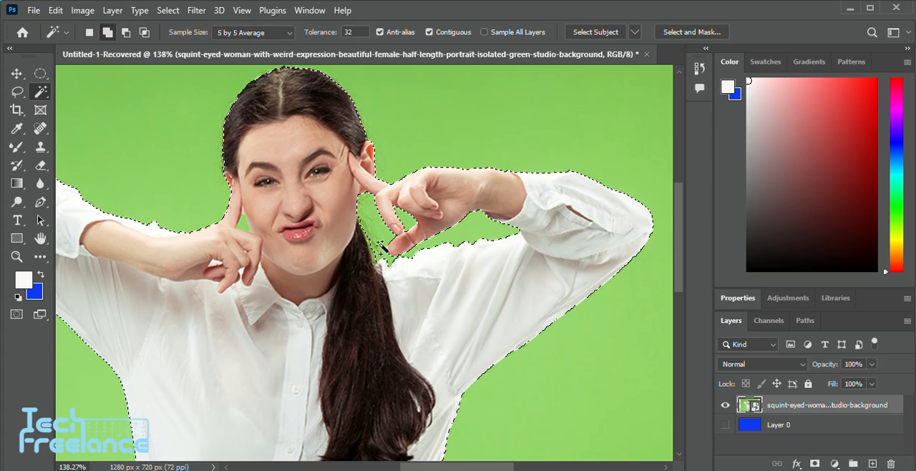
shift+click(373, 233)
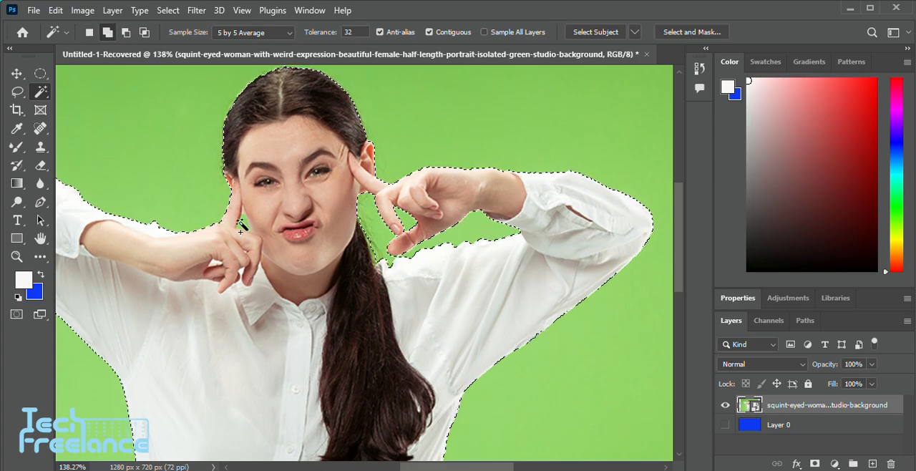
scroll(282, 247, up, 3)
scroll(283, 247, down, 3)
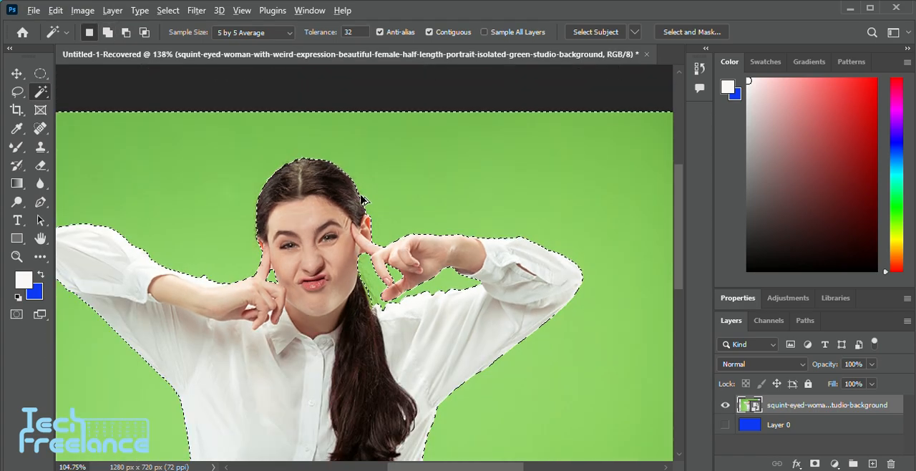
Try to add the edge of the small gap between the finger and cheek to the selection, and undo it
scroll(374, 198, down, 2)
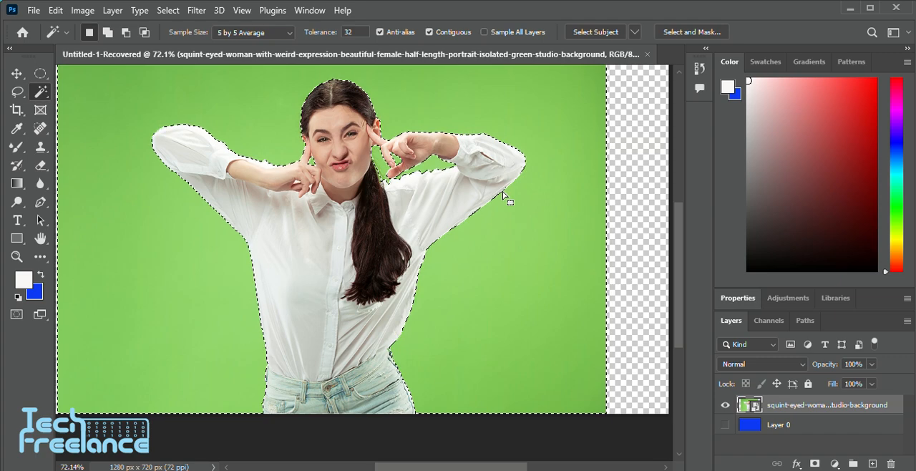
scroll(498, 189, up, 2)
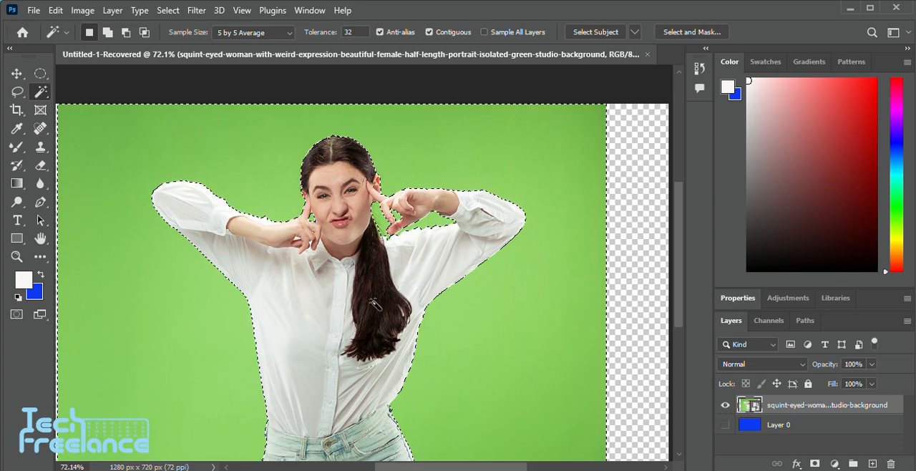
scroll(372, 299, down, 1)
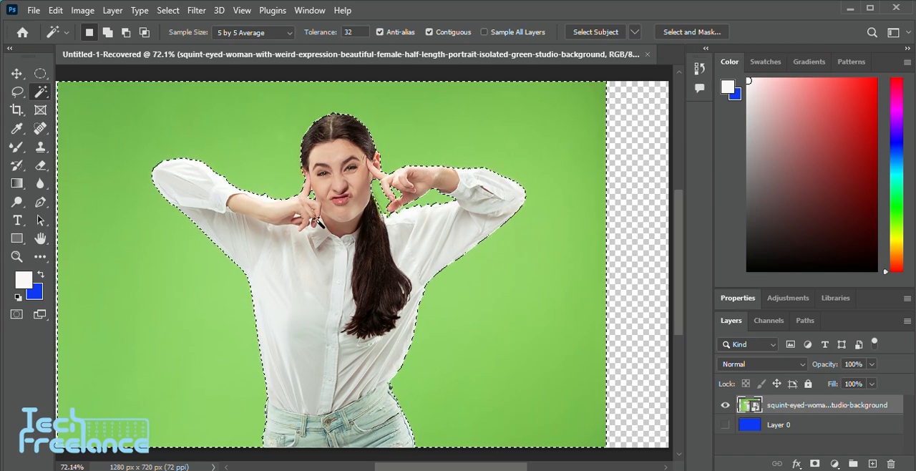
scroll(301, 163, up, 4)
scroll(302, 163, up, 1)
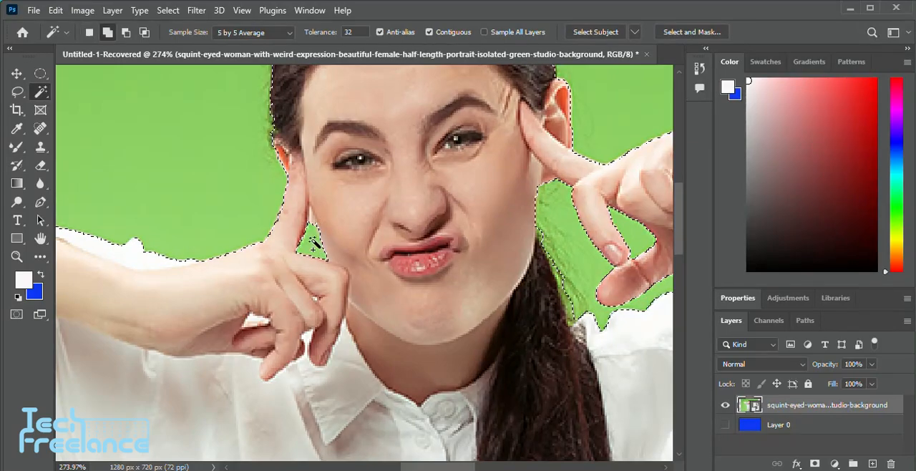
shift+click(312, 234)
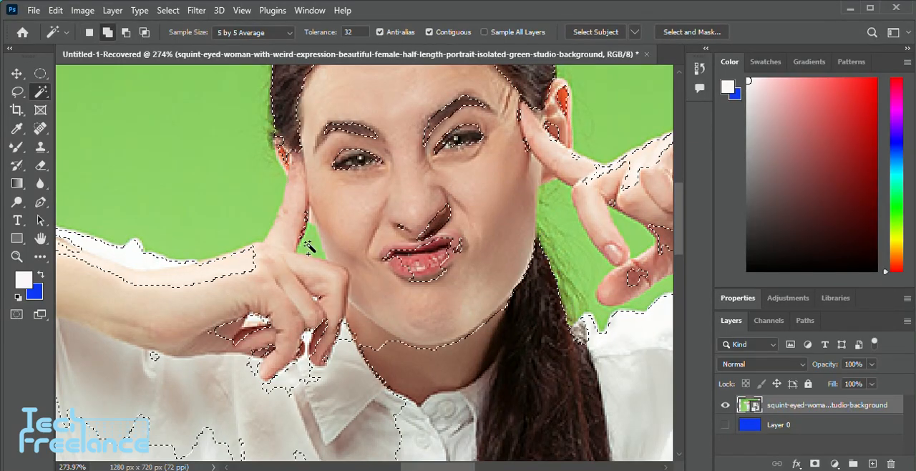
key(ctrl+z)
Try to replace the current background selection with an automatic Select Subject selection
scroll(453, 246, down, 3)
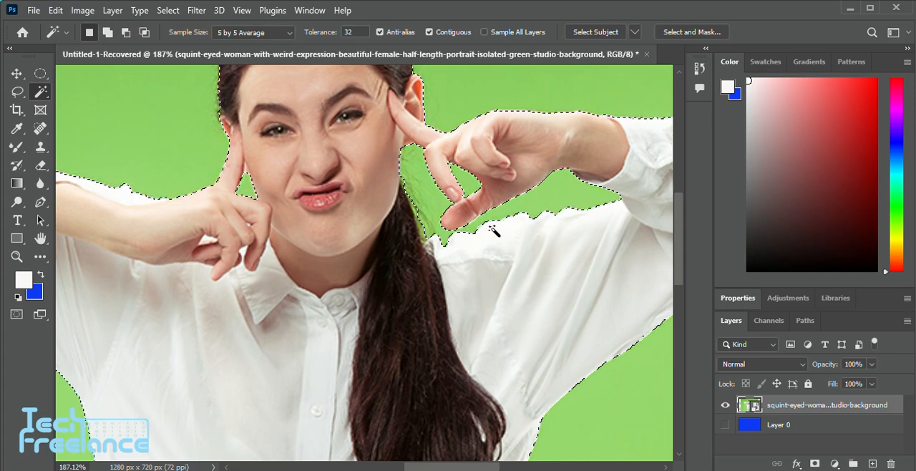
scroll(491, 232, down, 2)
scroll(488, 234, up, 3)
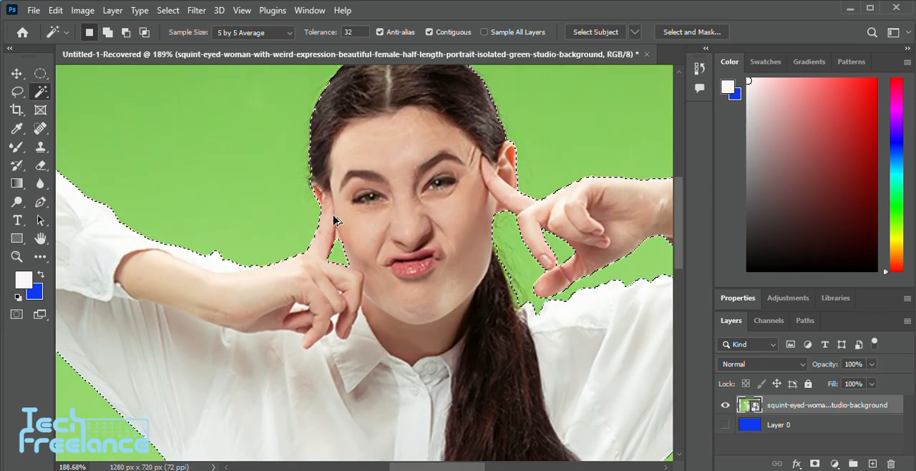
click(603, 33)
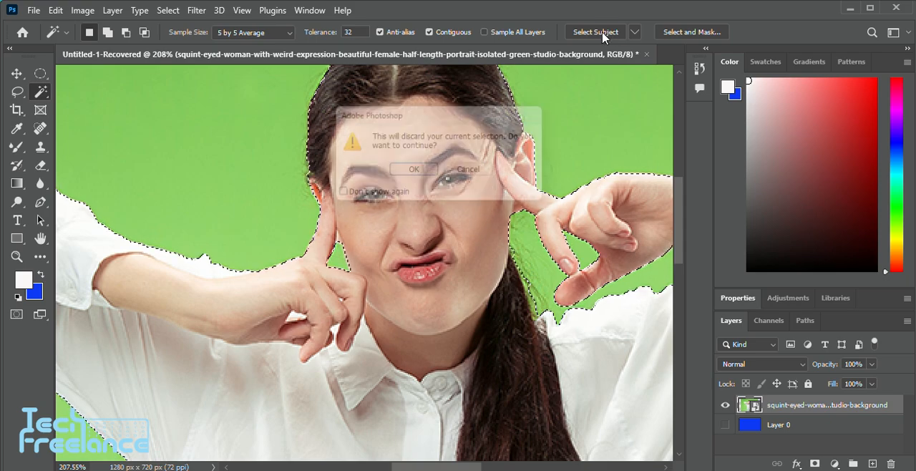
click(420, 176)
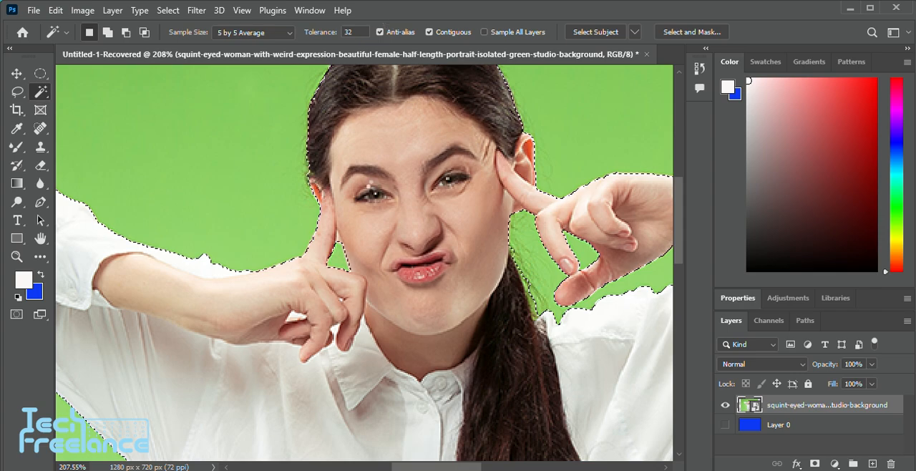
Add the remaining green in the small gap between the woman's raised finger and thumb to the selection
scroll(363, 259, down, 1)
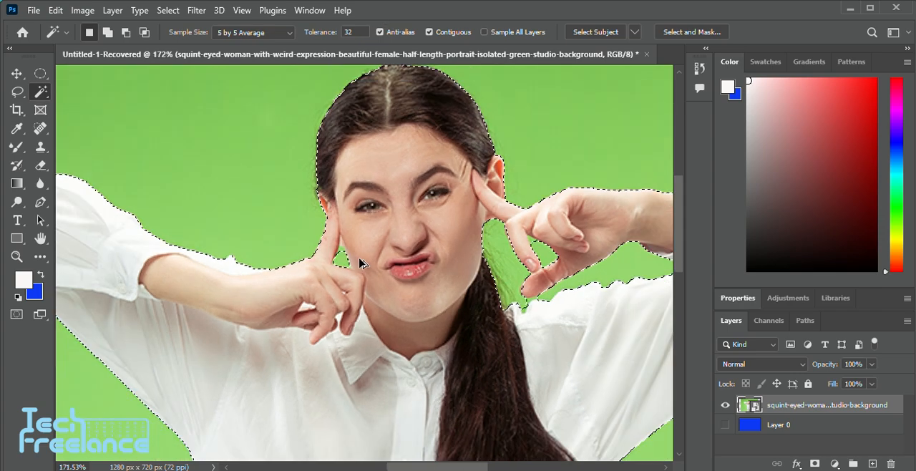
scroll(458, 225, down, 2)
scroll(544, 190, right, 2)
scroll(516, 186, up, 1)
scroll(516, 187, up, 6)
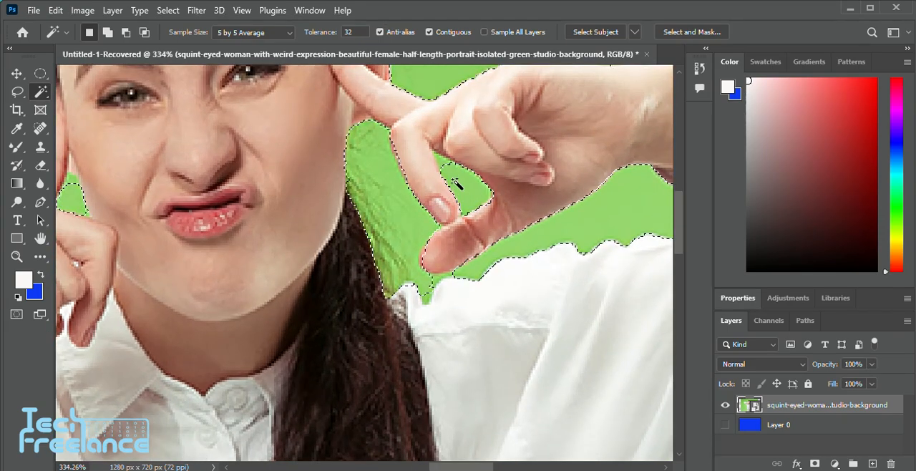
key(shift)
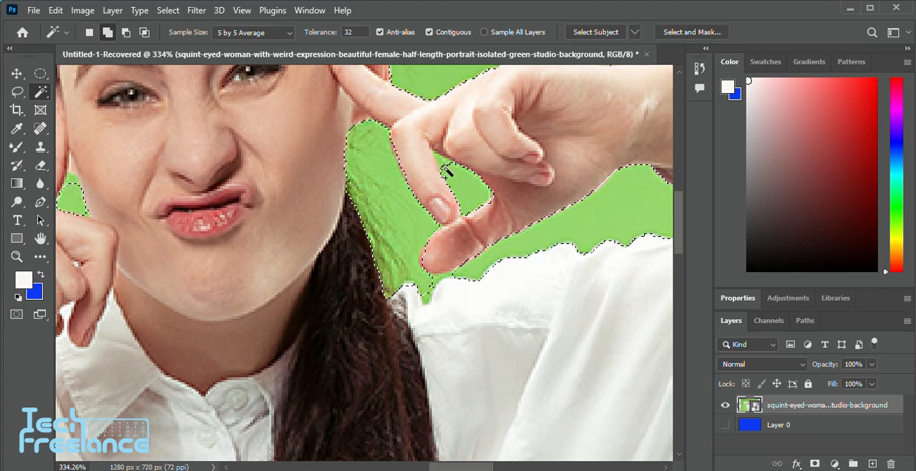
key(shift)
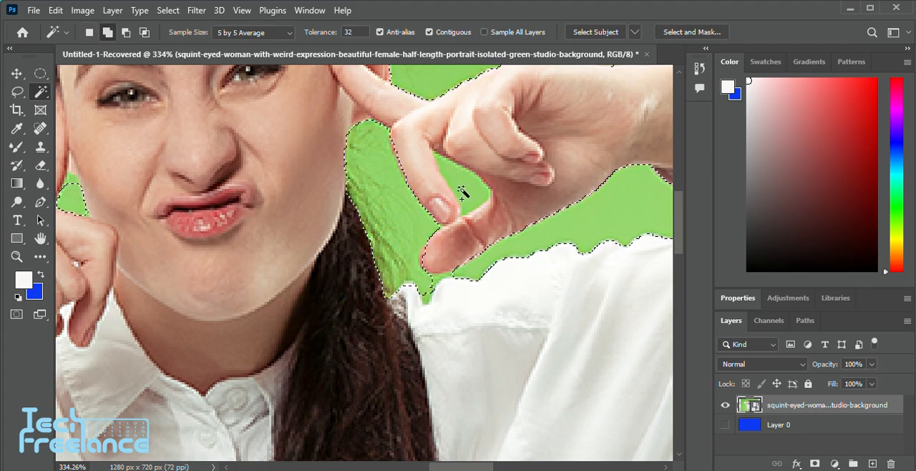
drag(444, 169, 468, 197)
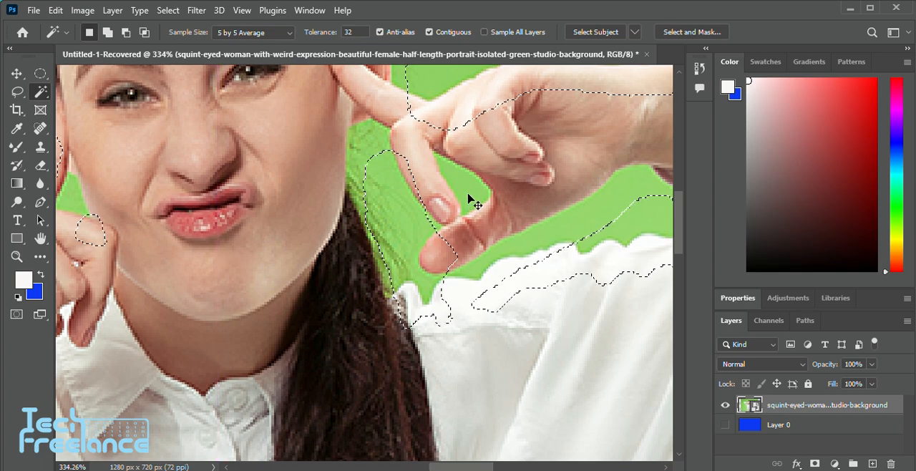
key(ctrl+z)
key(ctrl+d)
scroll(429, 129, down, 4)
scroll(454, 179, down, 2)
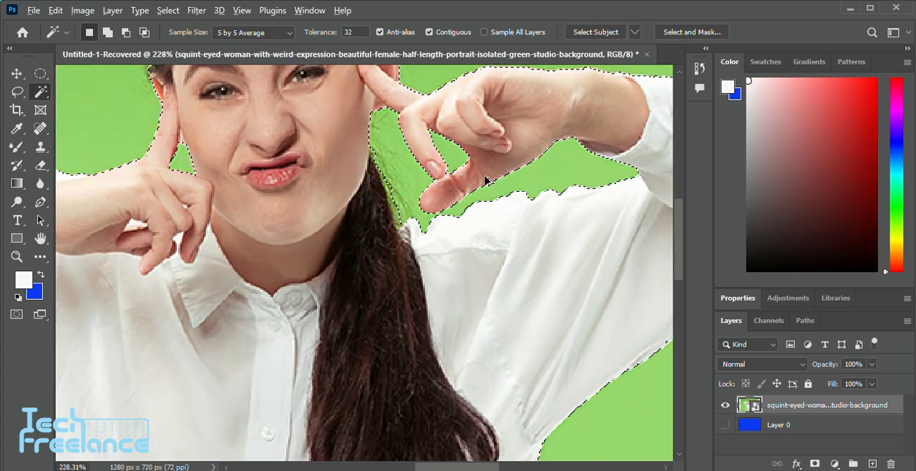
scroll(485, 176, up, 3)
scroll(492, 173, down, 2)
scroll(499, 175, down, 1)
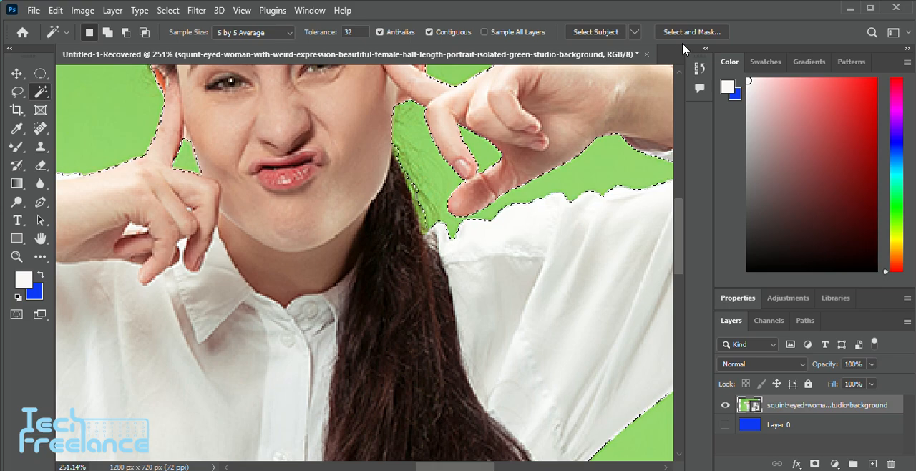
scroll(380, 247, down, 1)
scroll(379, 247, down, 1)
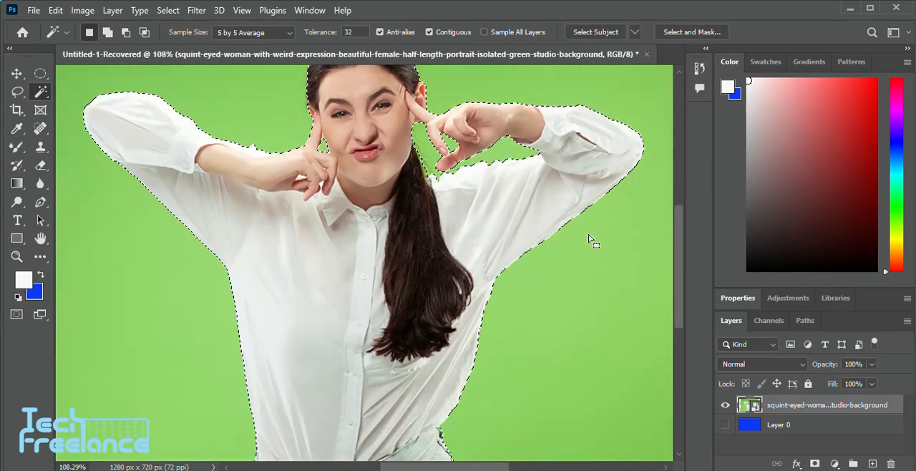
click(691, 33)
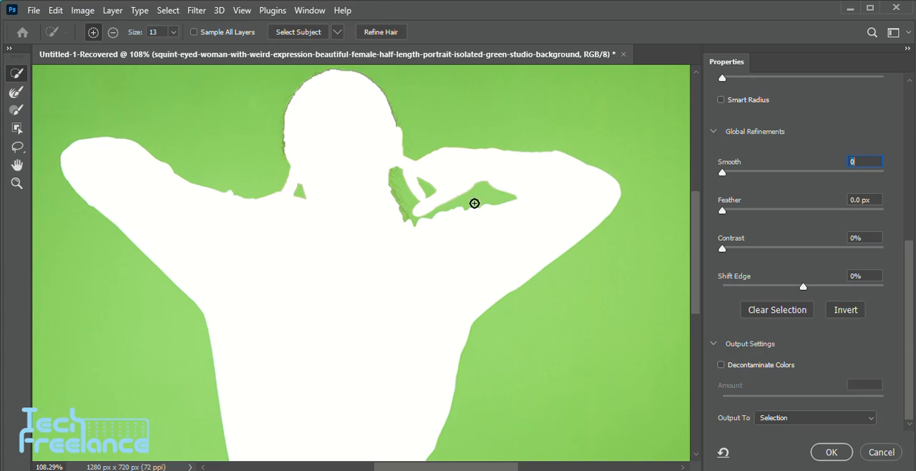
click(882, 452)
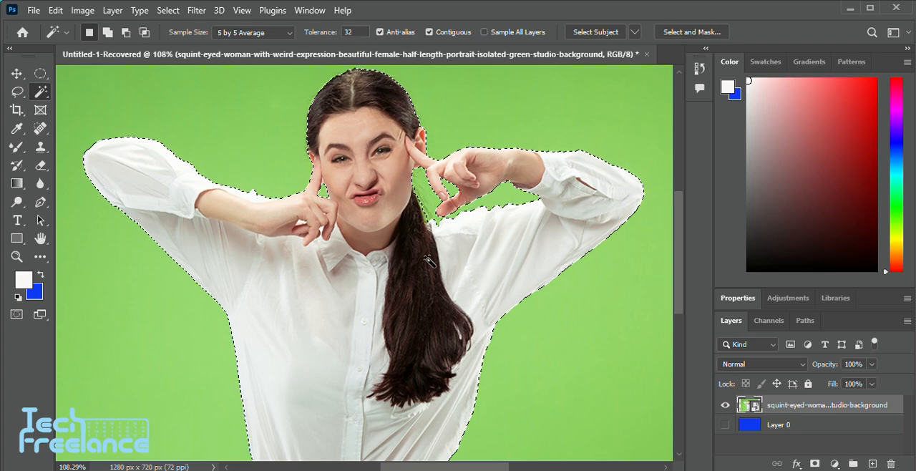
Invert the green background selection so that the woman is selected instead
scroll(428, 259, down, 2)
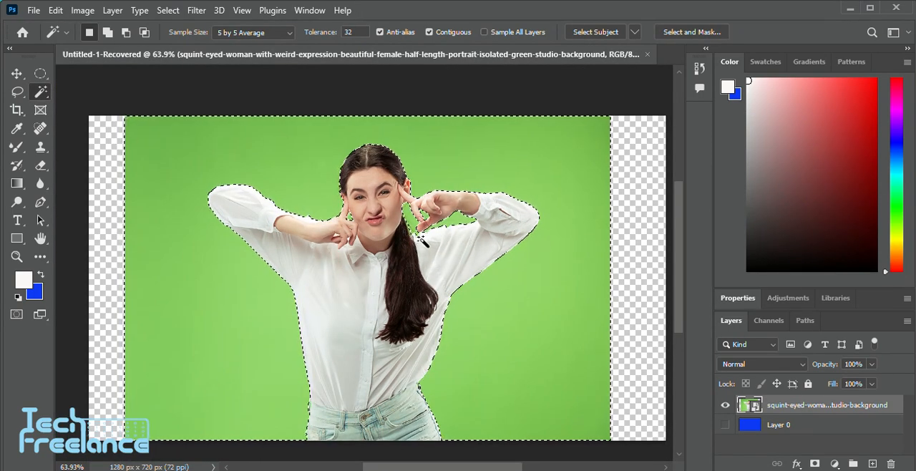
right_click(425, 166)
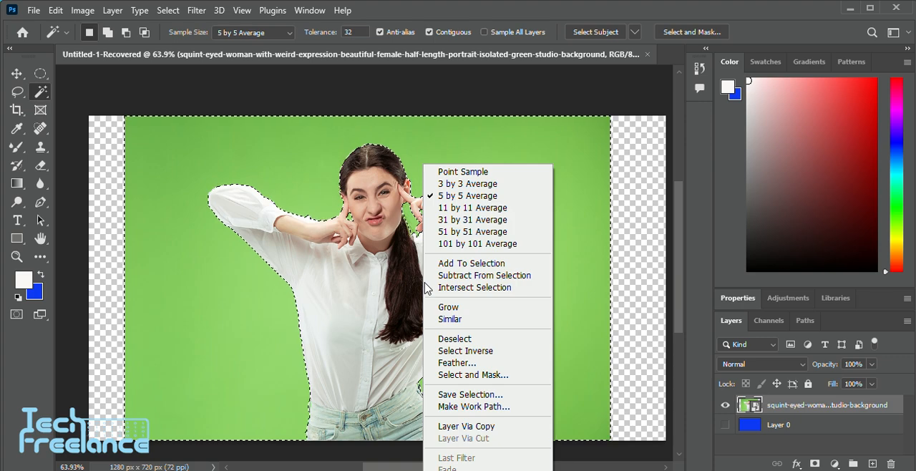
click(472, 350)
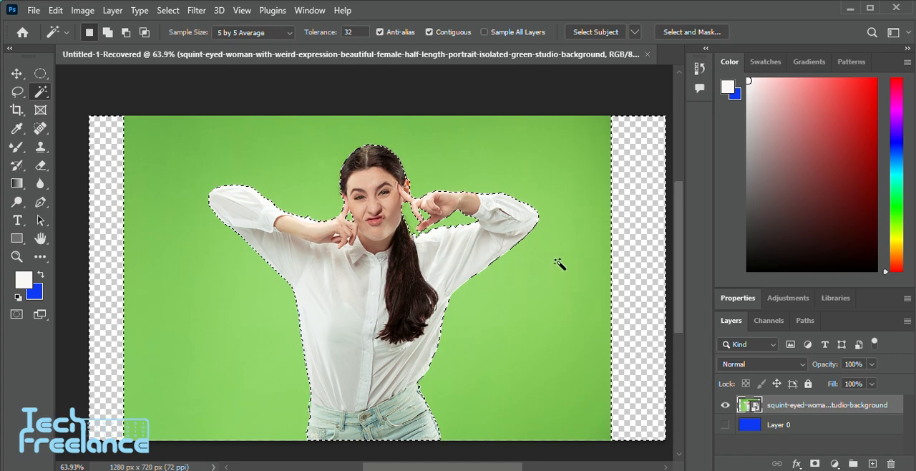
Start Select and Mask on the inverted selection and set the edge contrast to 16%
click(690, 33)
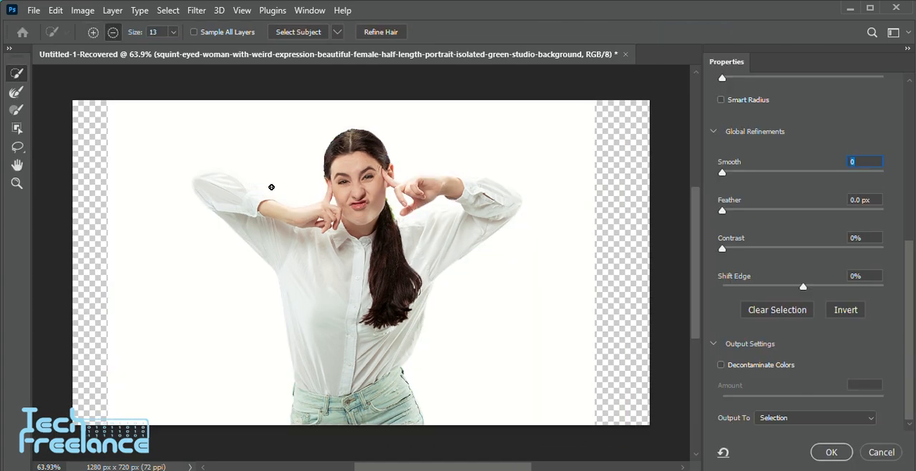
key(alt)
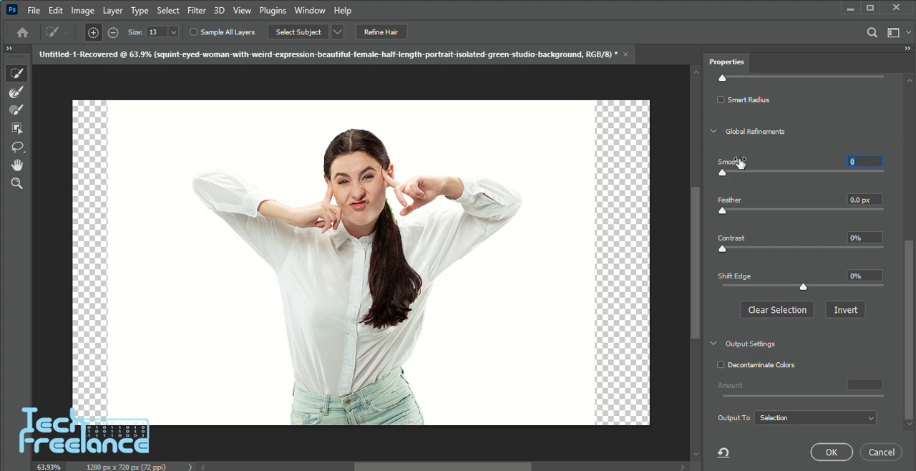
scroll(732, 100, up, 4)
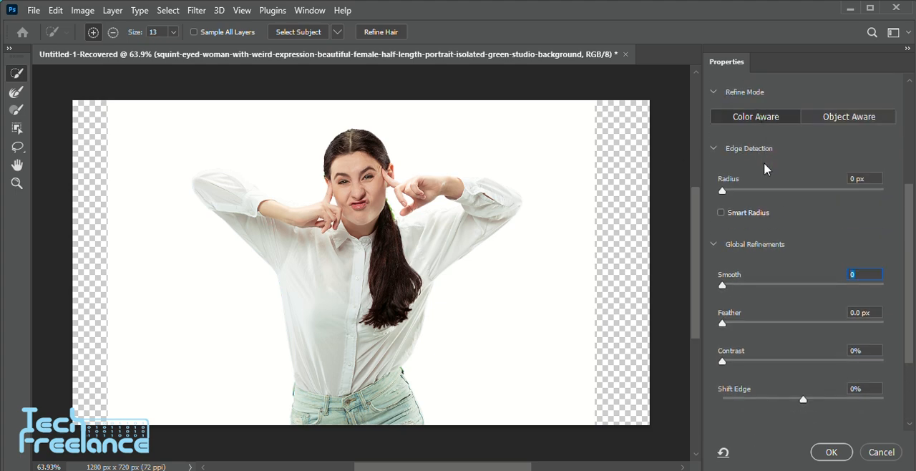
scroll(790, 254, down, 5)
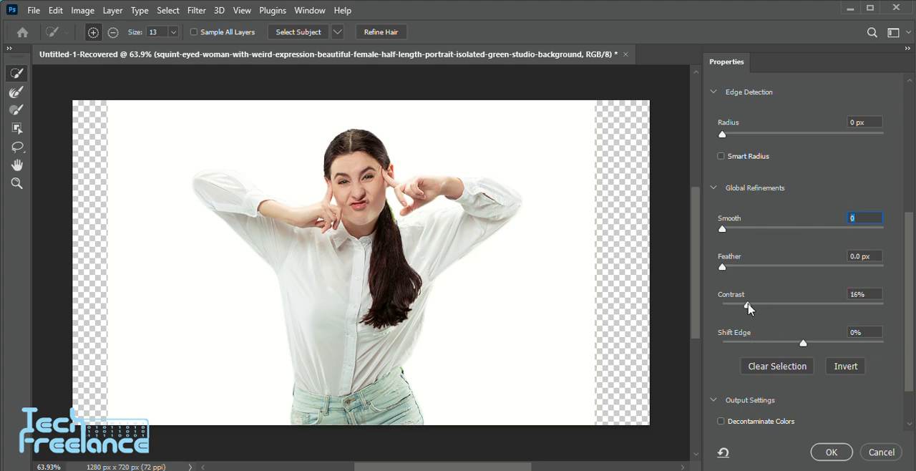
click(748, 307)
Output the refined selection as a new layer and apply it
scroll(812, 428, down, 2)
click(803, 420)
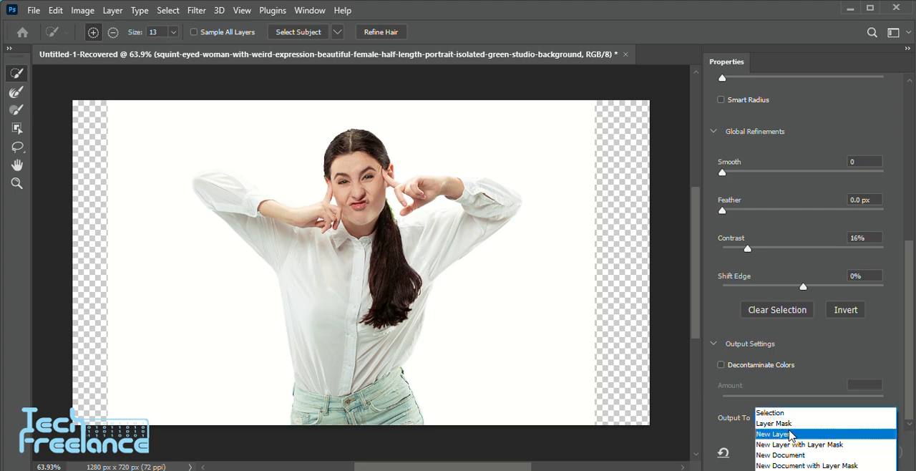
click(790, 434)
click(835, 452)
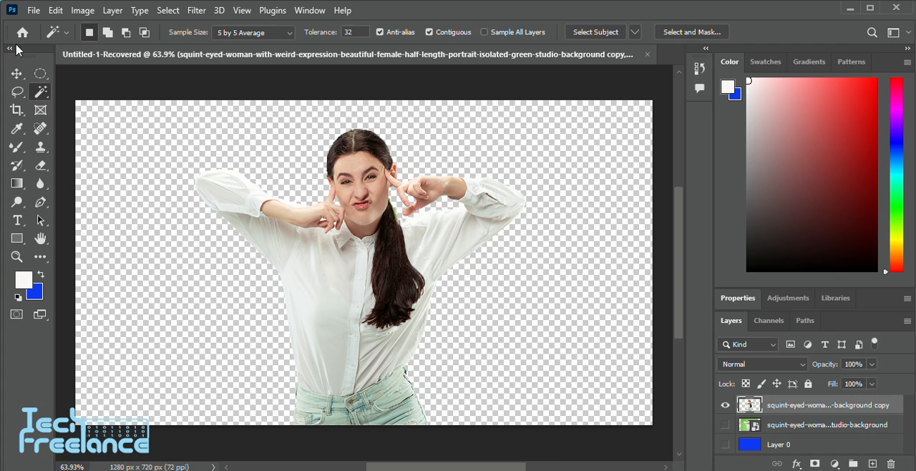
Try to draw a diagonal white-to-blue gradient on the woman's cutout layer, and undo it
click(16, 74)
drag(424, 288, 418, 269)
scroll(119, 200, down, 3)
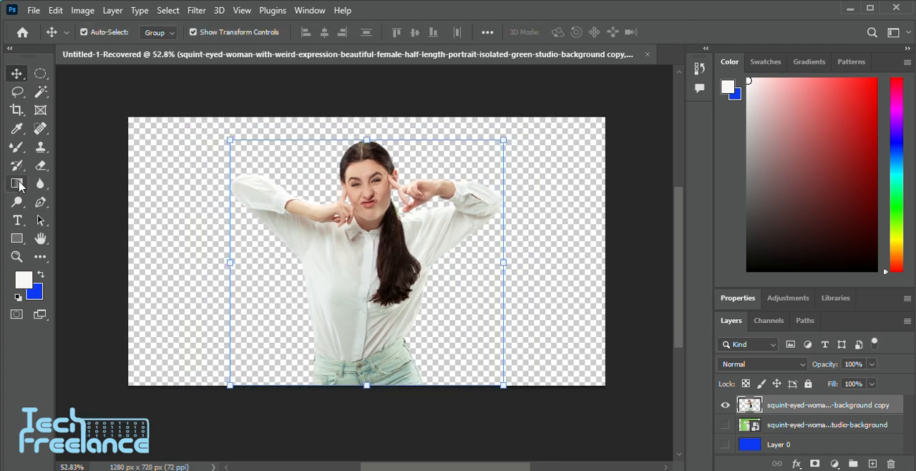
click(17, 184)
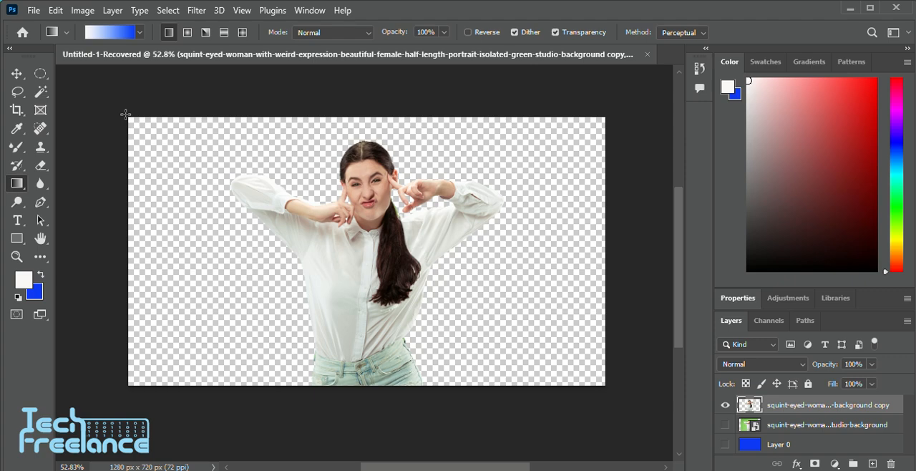
drag(125, 114, 249, 322)
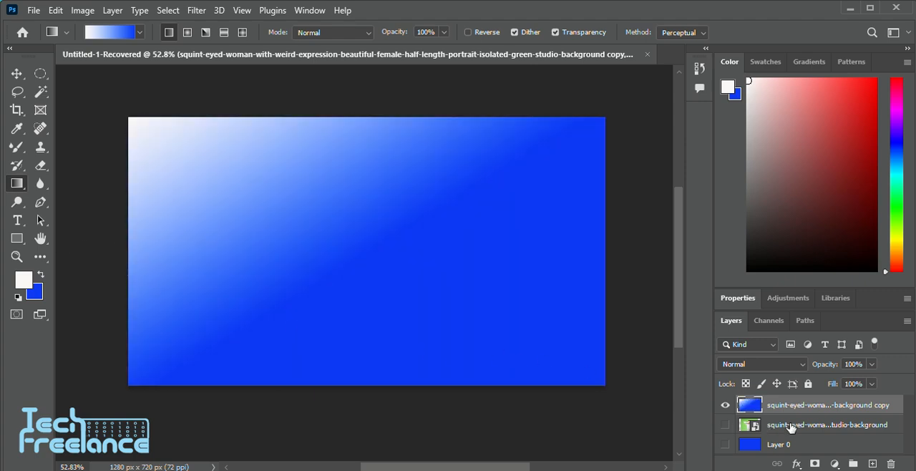
key(ctrl+z)
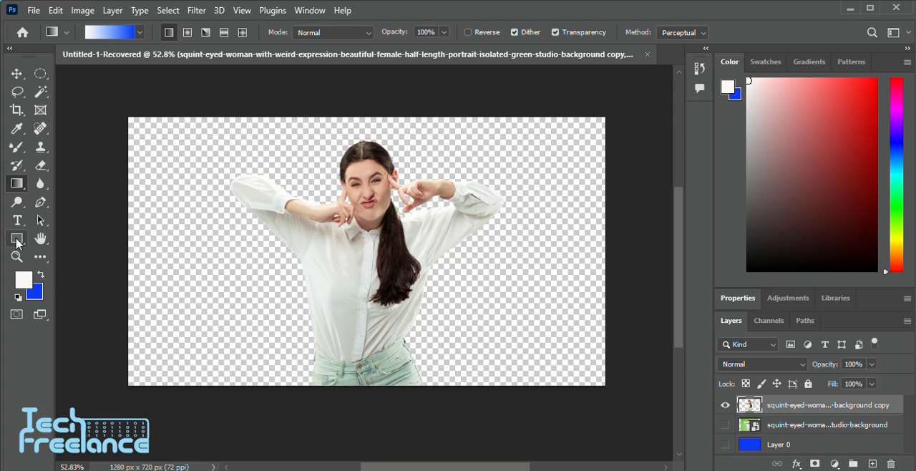
Draw a 1508 × 832 px rectangle covering the canvas, send it behind the woman and fill it with the blue background colour
click(17, 240)
drag(91, 107, 654, 415)
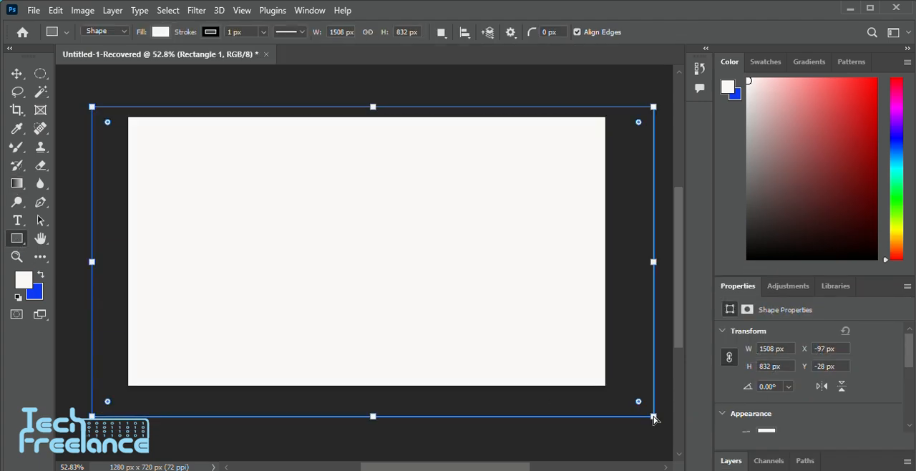
key(ctrl+bracketleft)
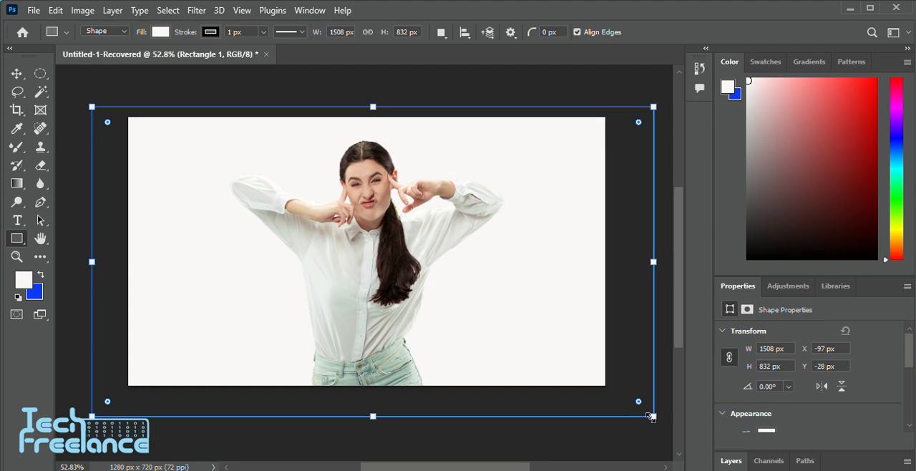
drag(419, 364, 402, 375)
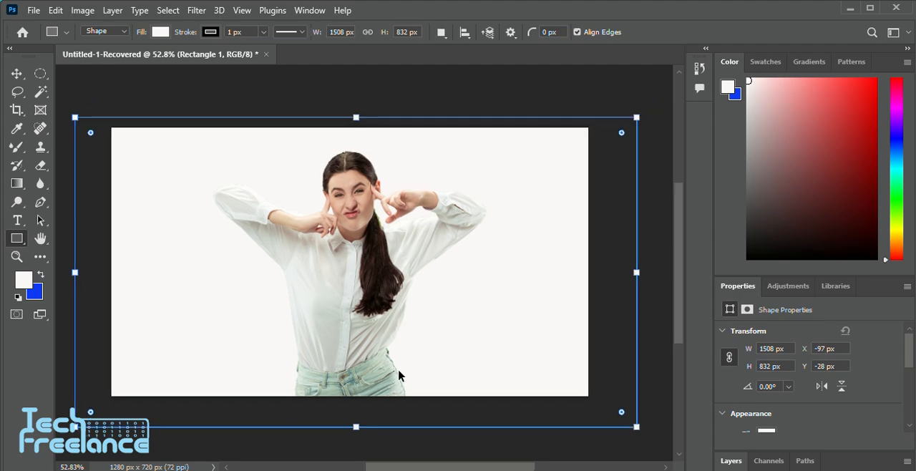
key(ctrl+BackSpace)
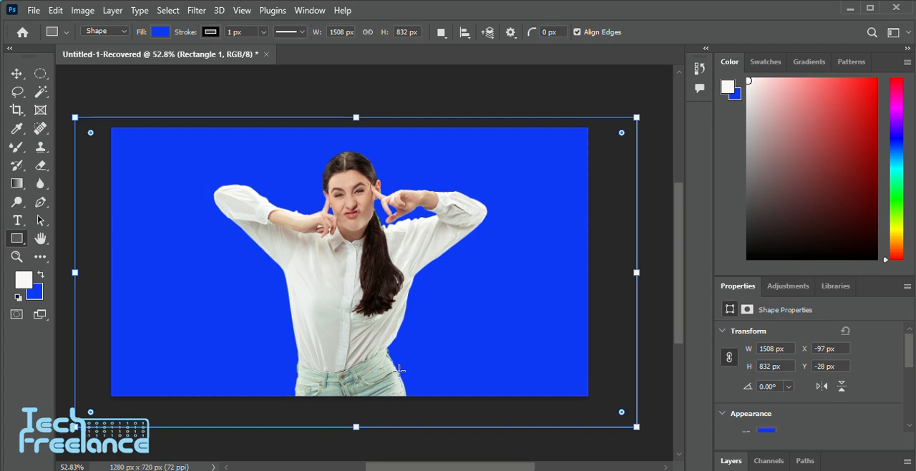
Examine the cutout's edges around the ponytail, hands, sleeves and jeans against the blue backdrop
scroll(431, 208, up, 5)
scroll(422, 208, down, 3)
scroll(425, 179, left, 2)
scroll(426, 173, right, 3)
scroll(408, 200, up, 6)
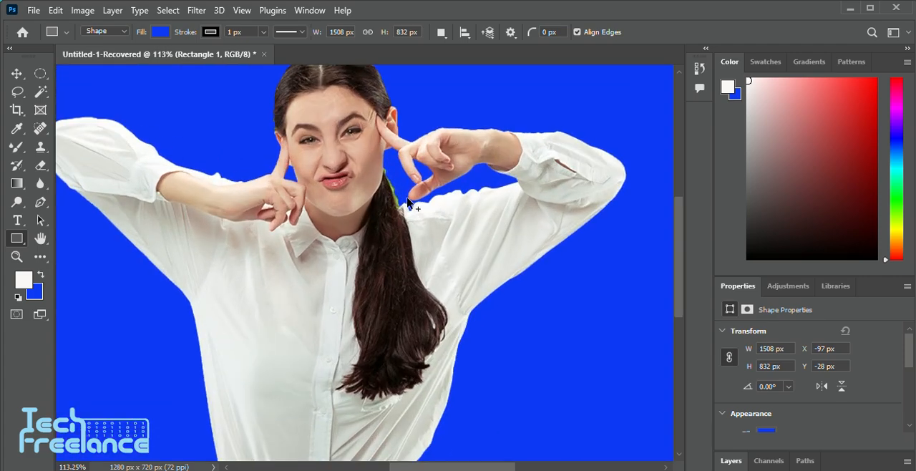
scroll(407, 203, down, 2)
scroll(415, 214, left, 2)
scroll(458, 300, down, 5)
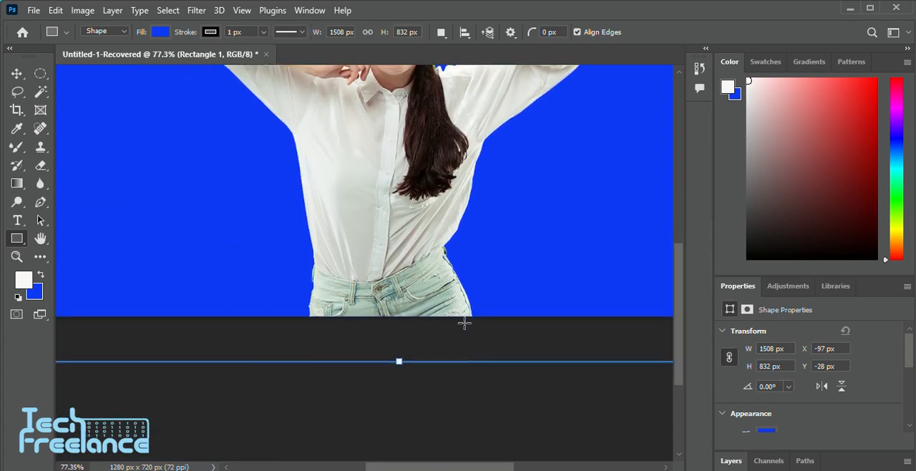
scroll(464, 324, up, 4)
scroll(462, 321, down, 1)
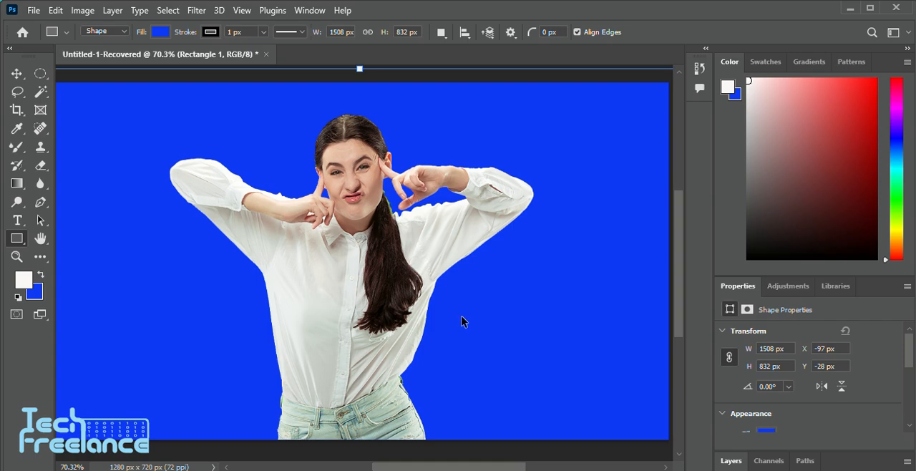
Refill the backdrop rectangle with the white foreground colour, and remove the rectangle again
key(alt+BackSpace)
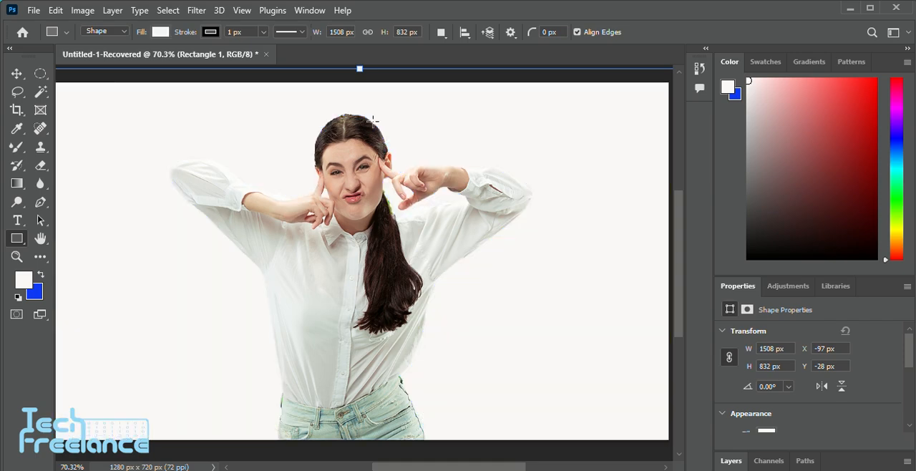
scroll(373, 121, down, 1)
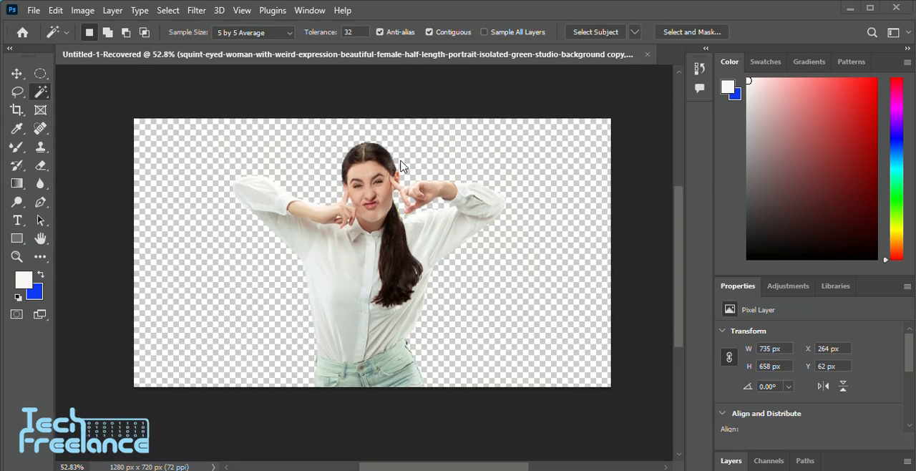
scroll(388, 192, left, 1)
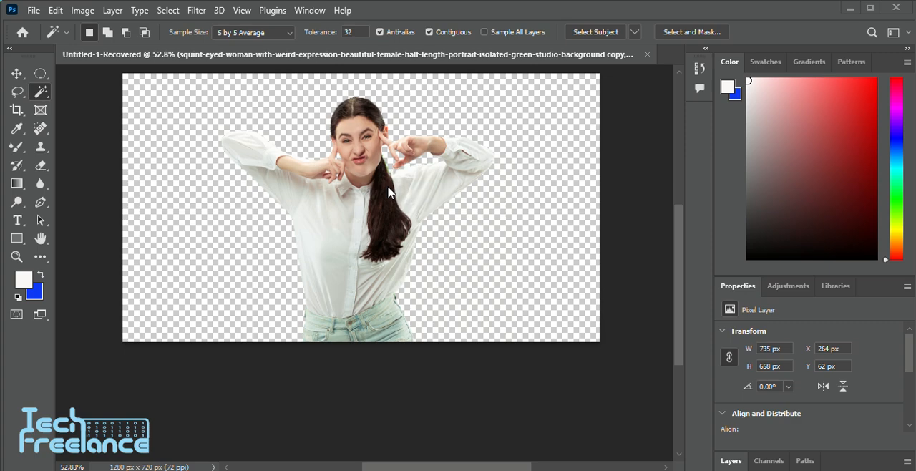
scroll(389, 192, up, 1)
scroll(388, 195, left, 1)
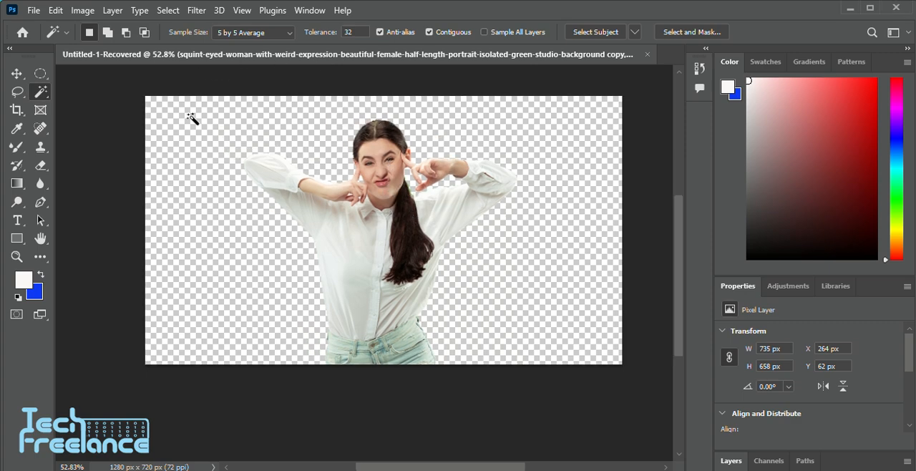
Try to delete the woman's cutout layer, and undo the deletion
click(19, 75)
key(Delete)
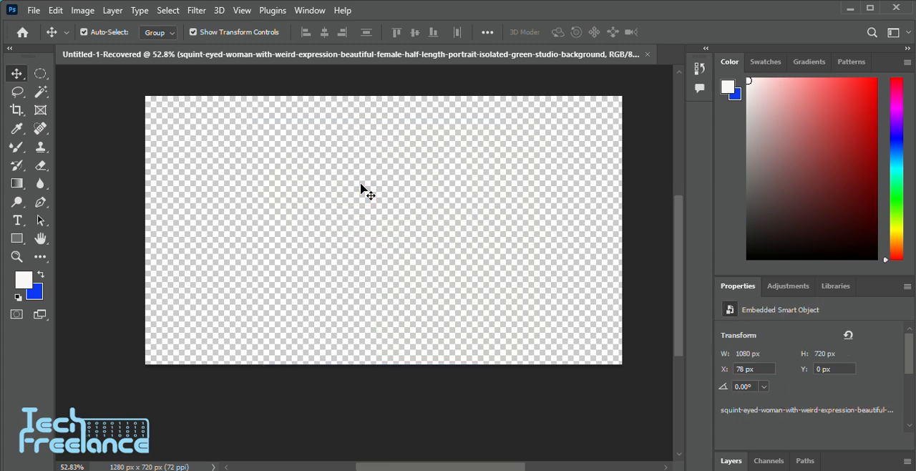
key(ctrl+z)
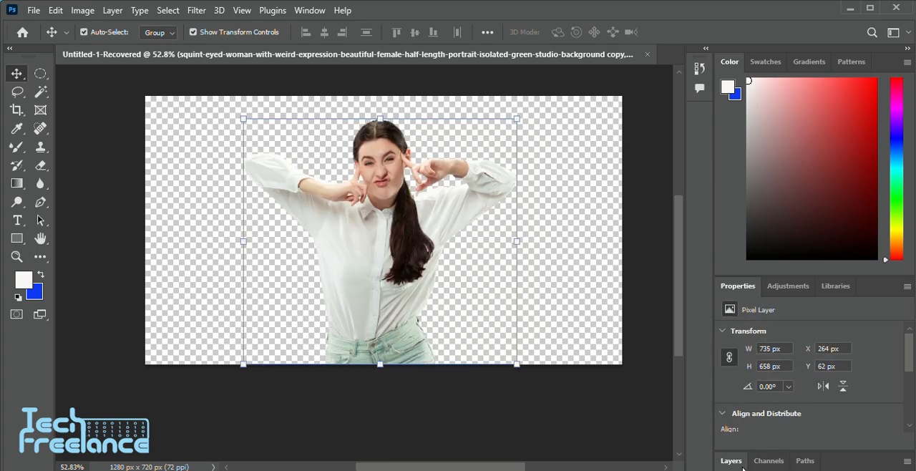
Hide the woman's cutout layer and place lonely-meadow-with-sky-background.jpg from the browser's recent downloads into the Photoshop document
click(730, 464)
click(726, 406)
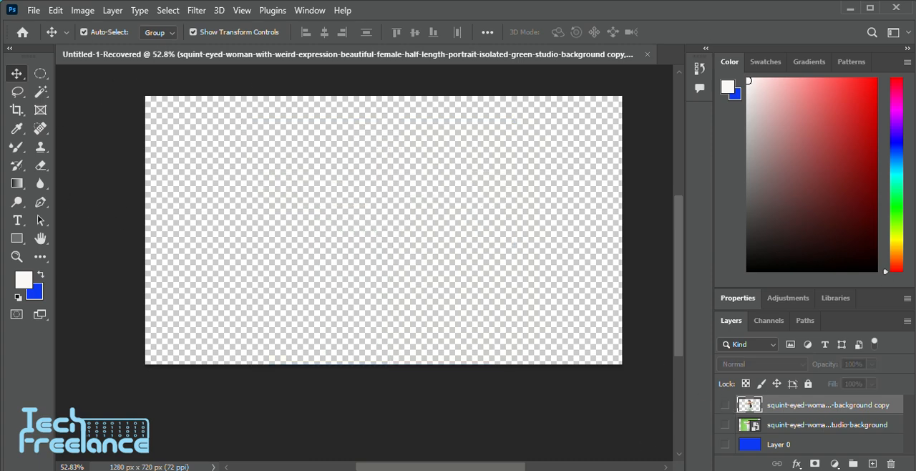
click(605, 469)
click(881, 15)
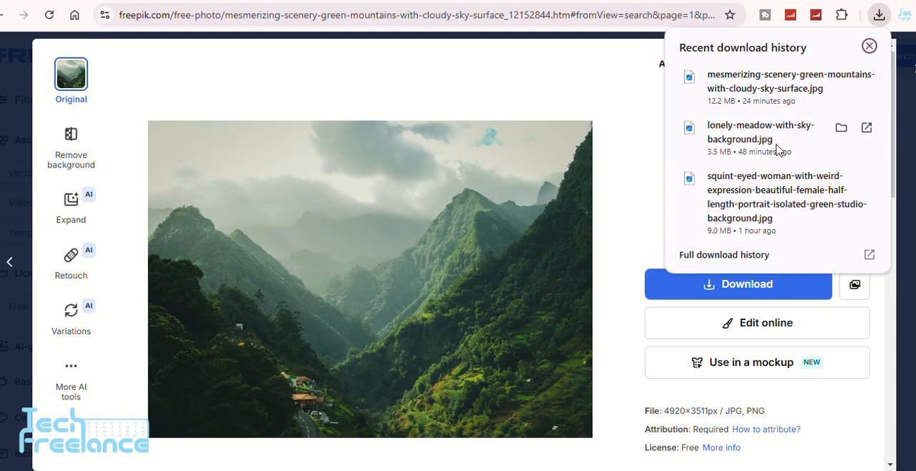
drag(778, 146, 356, 219)
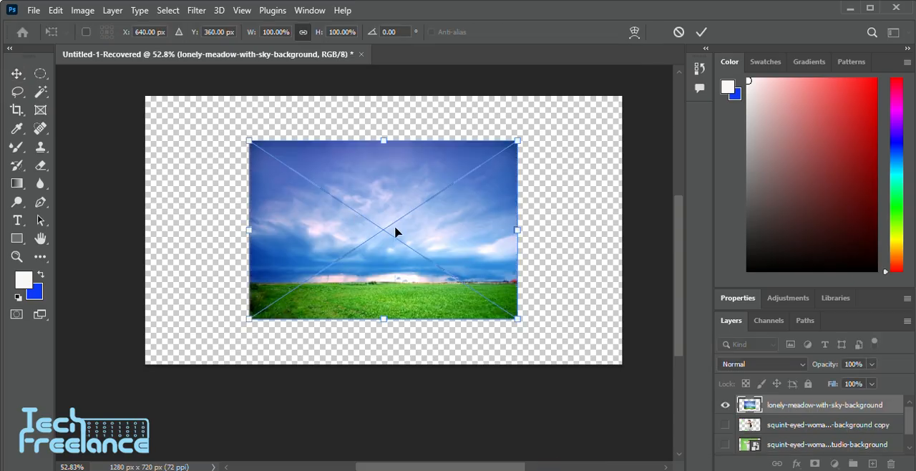
Scale the placed meadow image proportionally to 186.22% so that it covers the whole canvas
drag(382, 322, 382, 394)
scroll(377, 245, up, 1)
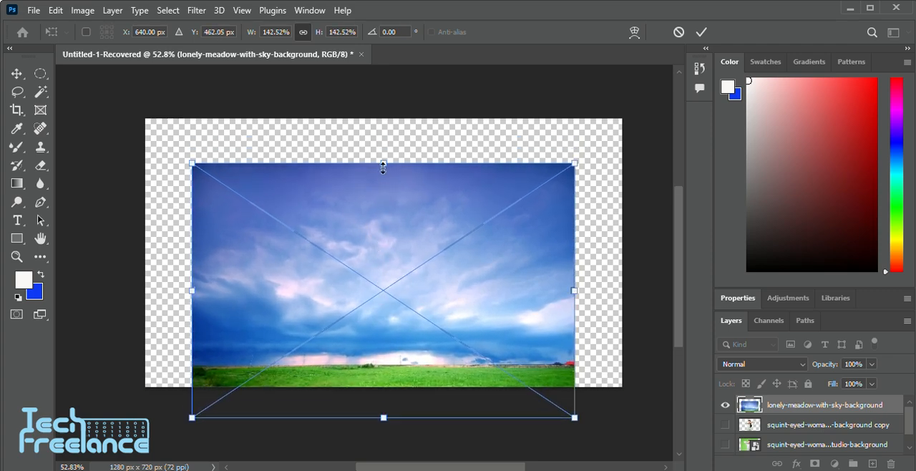
drag(383, 167, 383, 86)
scroll(415, 164, down, 2)
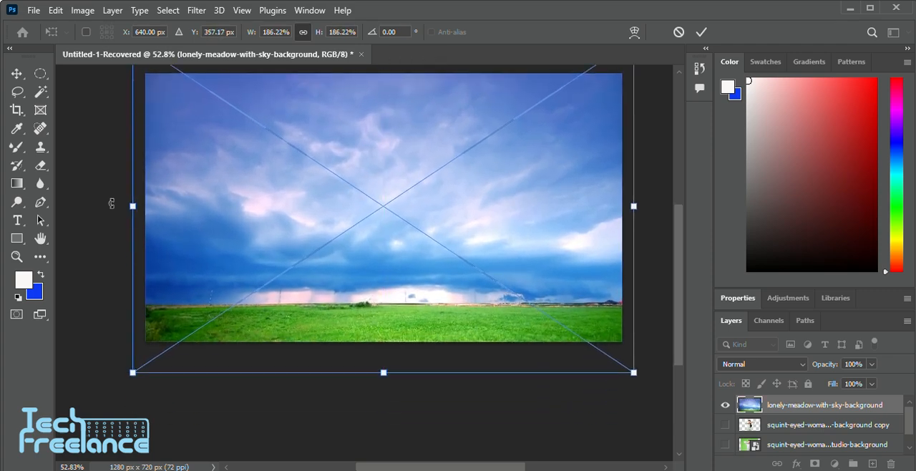
scroll(112, 203, up, 2)
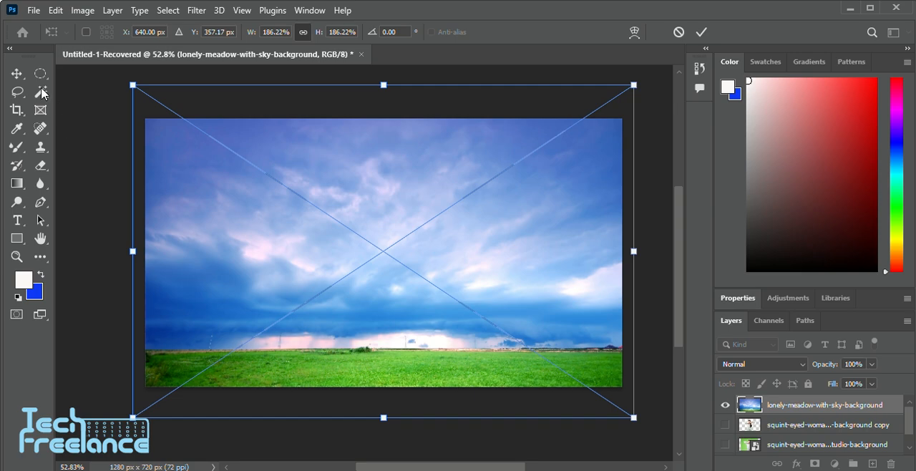
Commit the enlarged meadow placement and activate the Magic Wand tool
click(17, 77)
scroll(214, 200, down, 3)
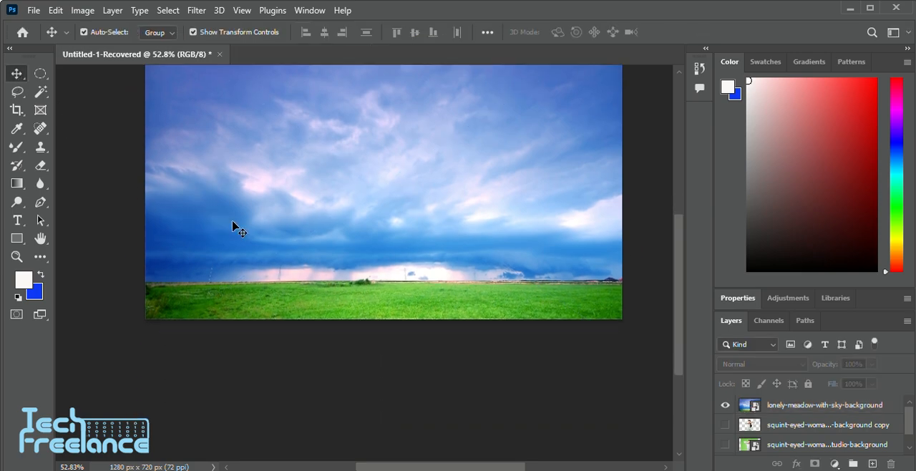
scroll(257, 209, up, 3)
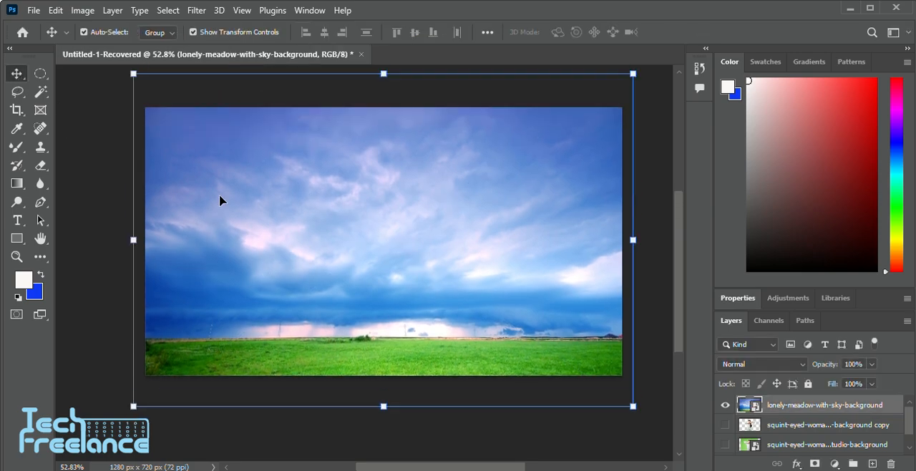
click(39, 93)
right_click(40, 93)
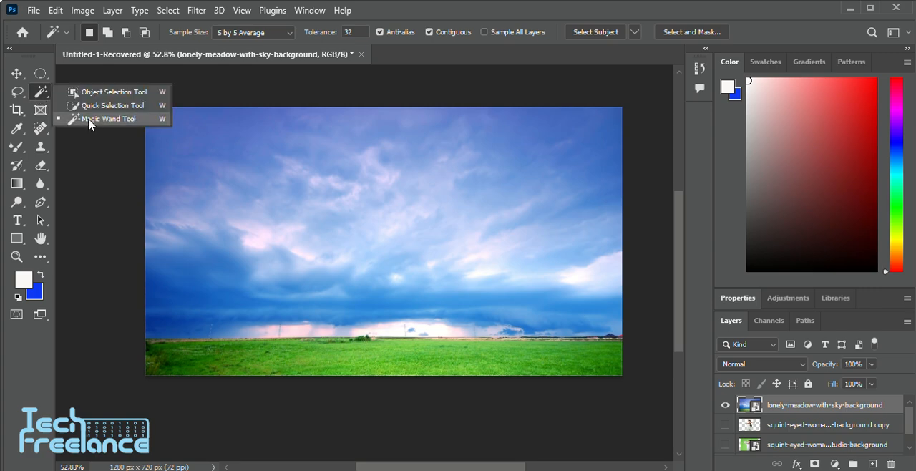
click(79, 118)
Sample several cloud and sky areas with the Magic Wand at tolerance 32, ending on the dark blue sky at the image's upper right
scroll(340, 220, right, 1)
scroll(340, 215, up, 1)
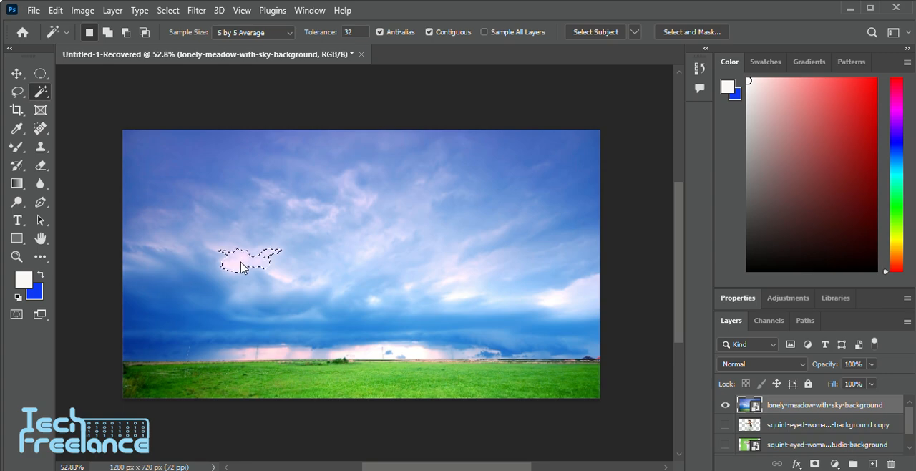
click(454, 283)
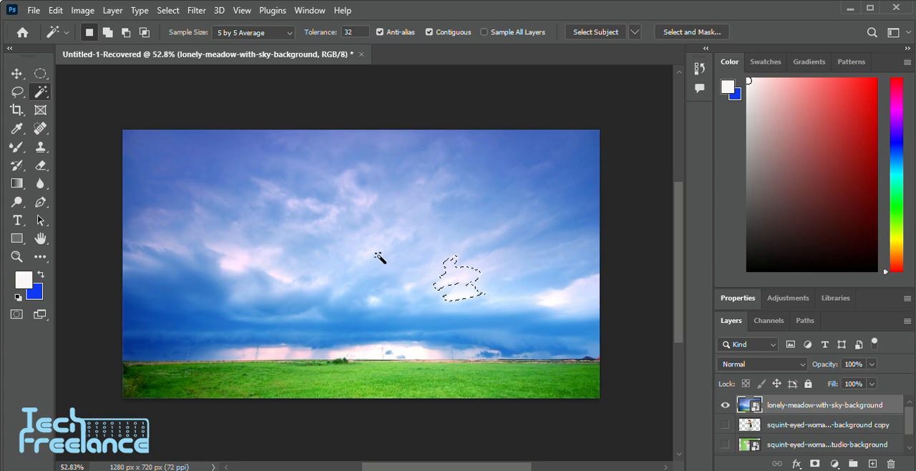
click(210, 207)
click(505, 200)
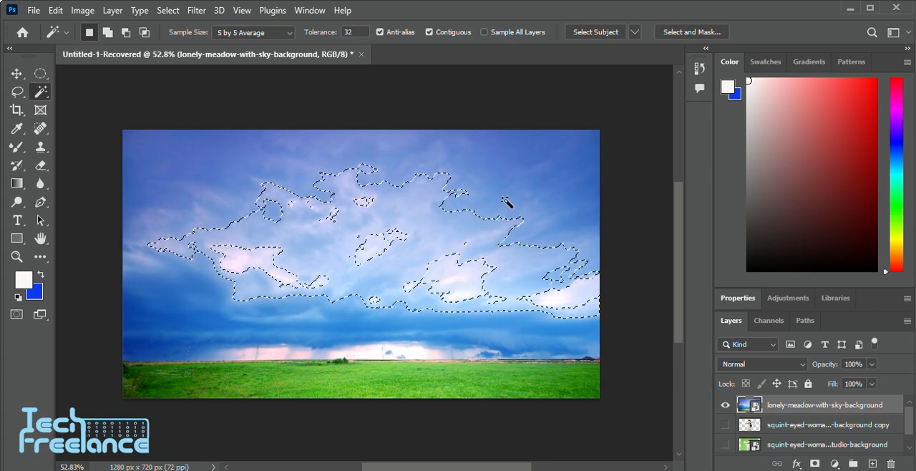
click(464, 269)
click(548, 190)
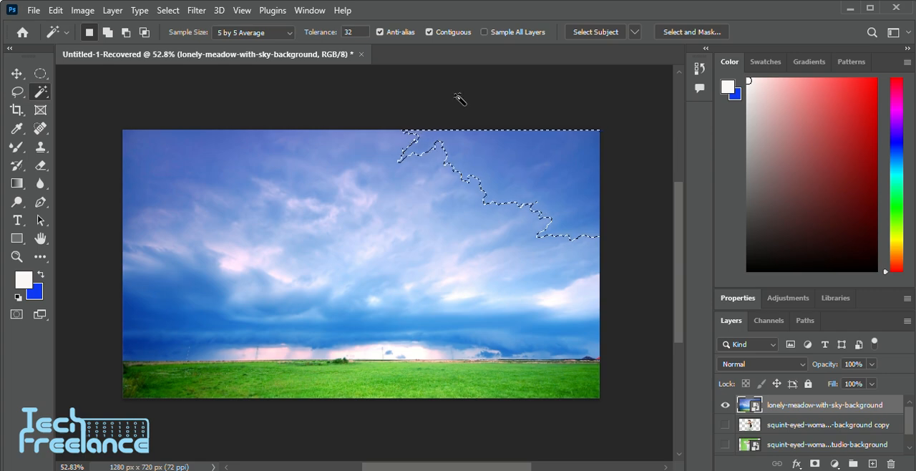
Raise the Magic Wand tolerance to 208 and select from the clouds on the image's left side
drag(308, 34, 313, 37)
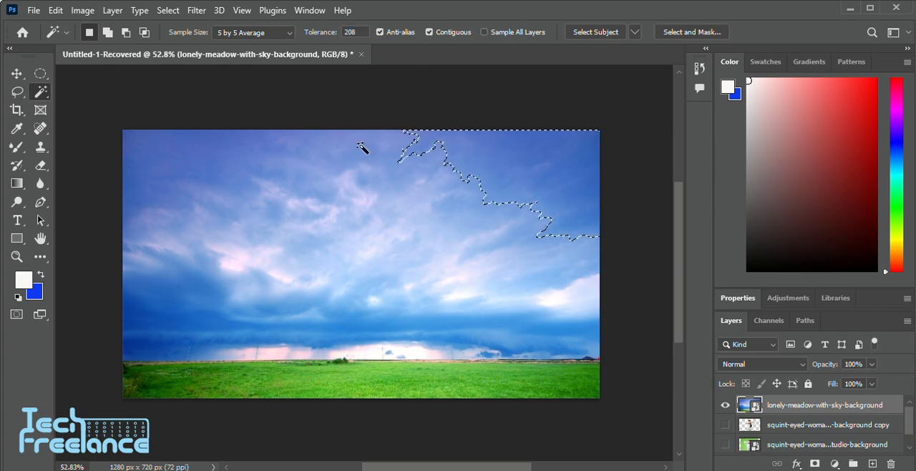
click(293, 175)
click(248, 227)
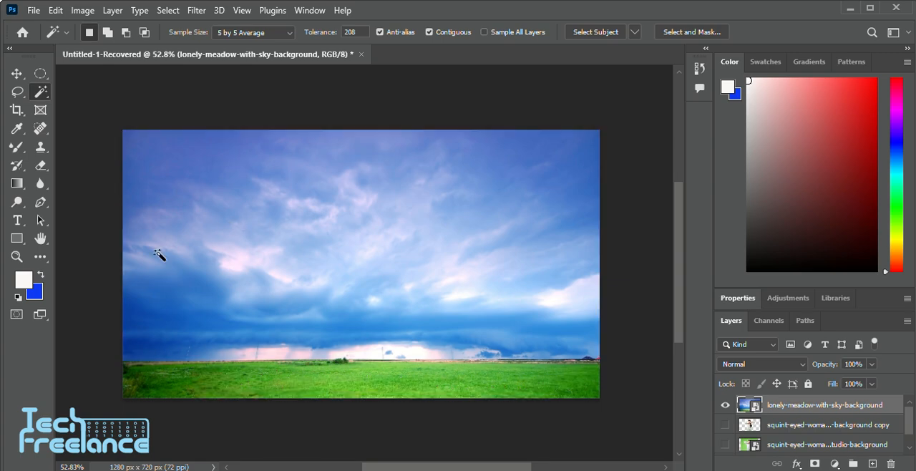
click(156, 251)
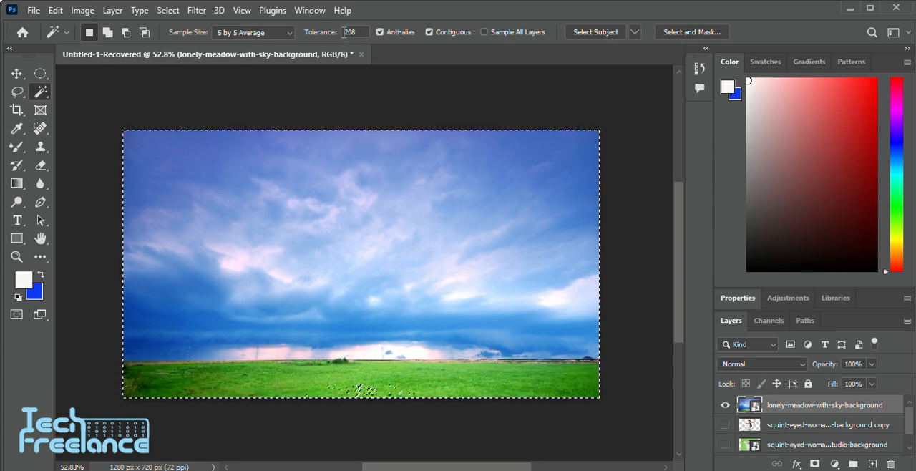
Set the Magic Wand tolerance to 79 and select the upper sky
drag(219, 60, 199, 62)
click(416, 228)
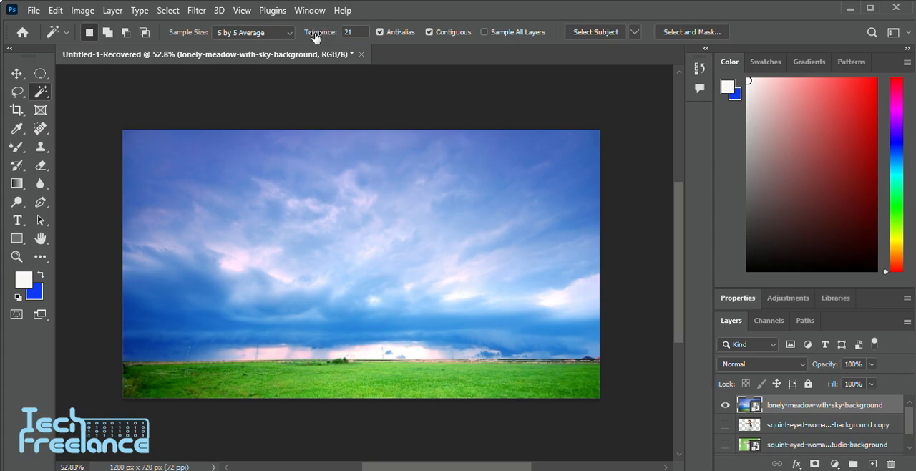
click(432, 167)
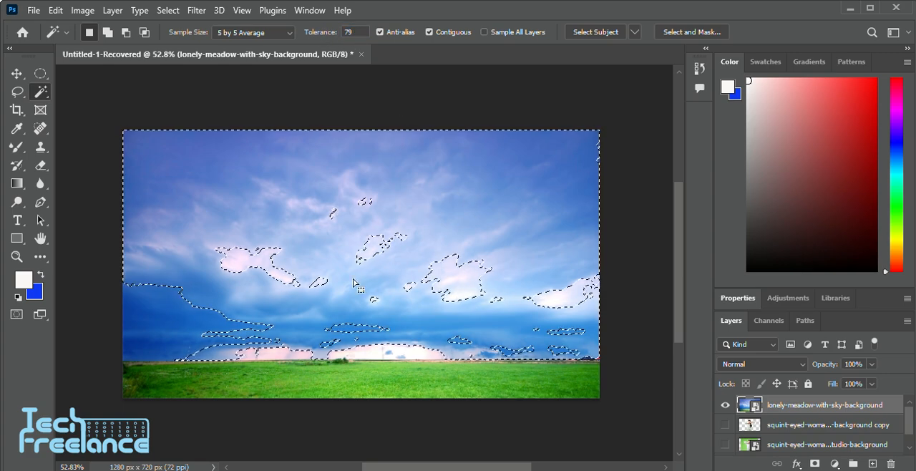
Add the bright clouds, the dark blue bands and the pale areas along the horizon to the sky selection
scroll(431, 290, down, 1)
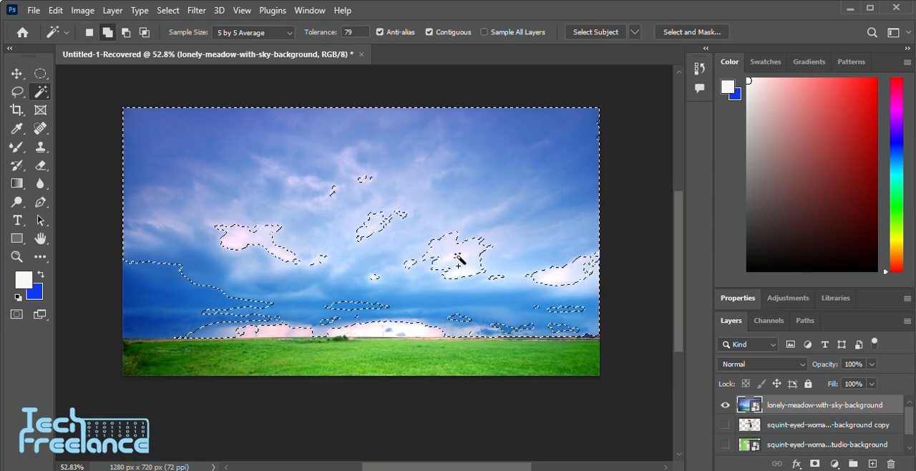
shift+click(464, 264)
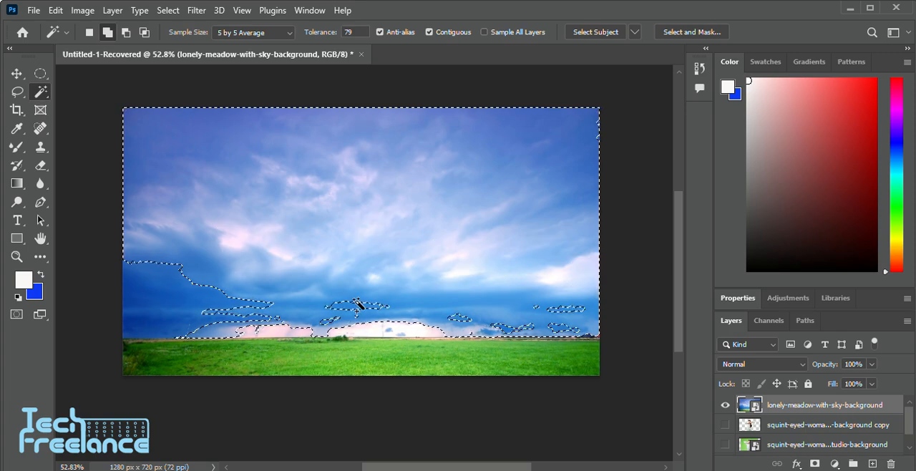
click(357, 303)
click(131, 324)
click(272, 327)
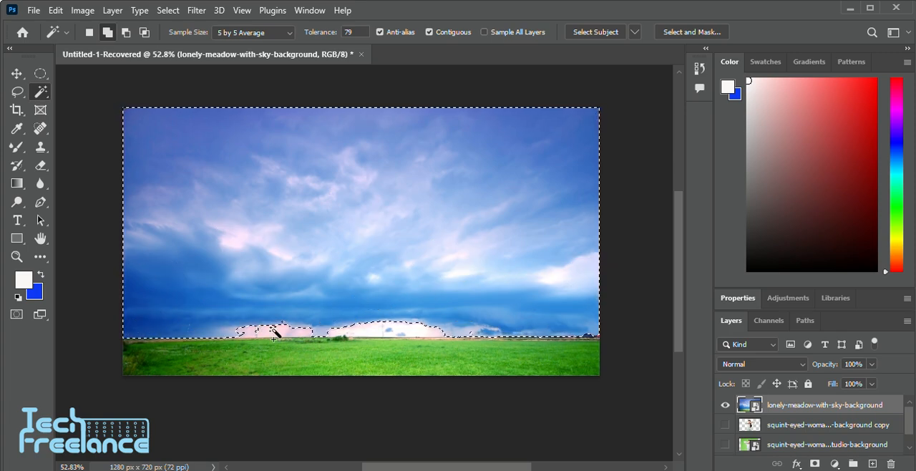
click(406, 333)
Check the sky selection's edge along the horizon and deselect it
scroll(369, 342, down, 1)
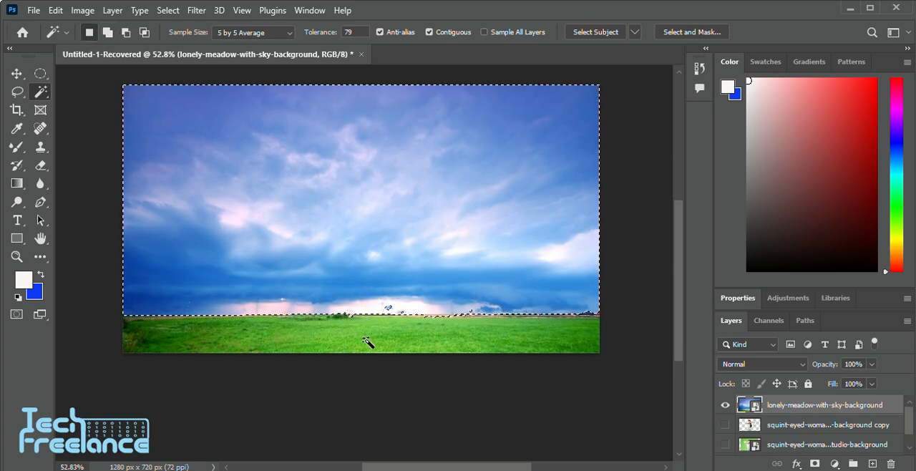
scroll(349, 326, up, 7)
scroll(351, 315, down, 5)
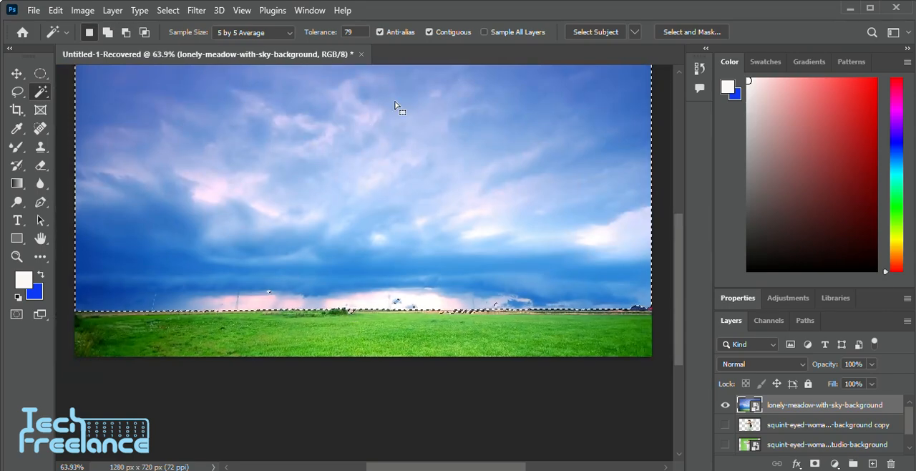
scroll(439, 174, up, 1)
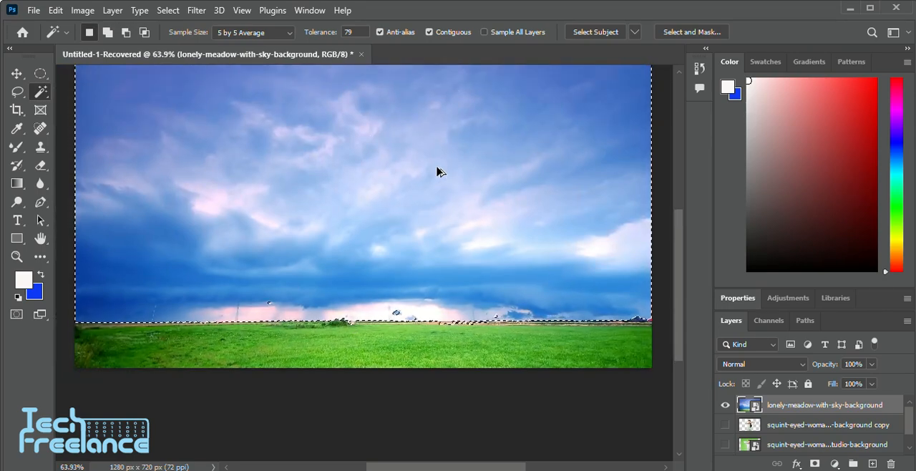
scroll(439, 174, down, 2)
key(ctrl+d)
Select the image's upper-right sky with the Magic Wand at tolerance 53, and reselect it at tolerance 29
scroll(435, 178, up, 3)
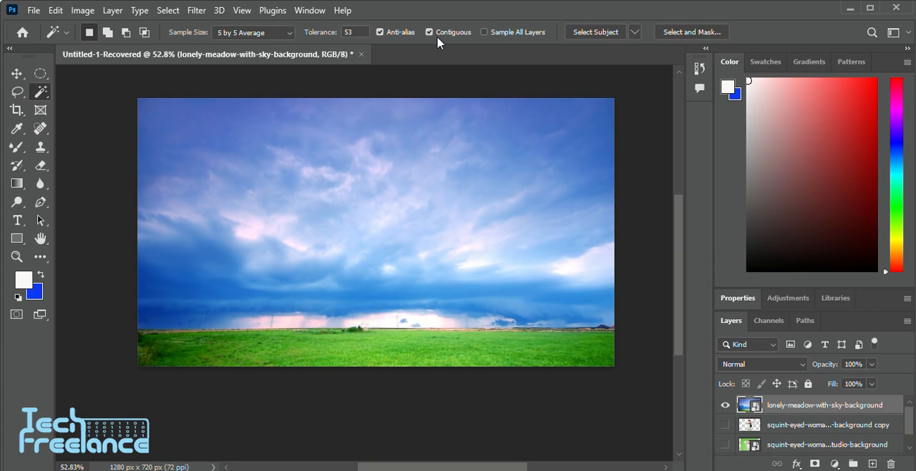
click(509, 122)
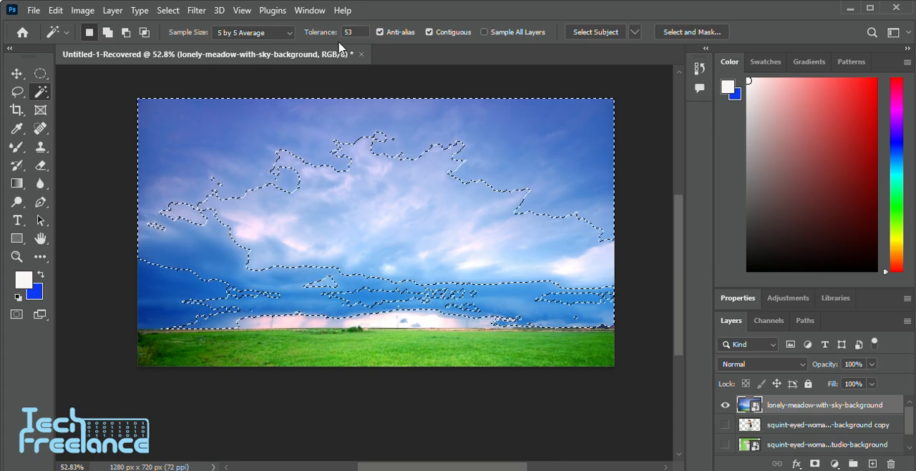
drag(267, 38, 266, 38)
drag(336, 40, 338, 40)
click(290, 120)
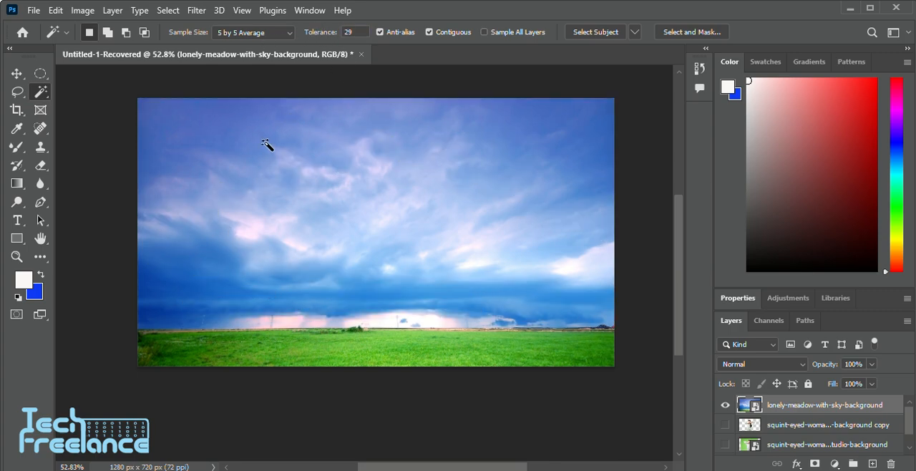
click(513, 118)
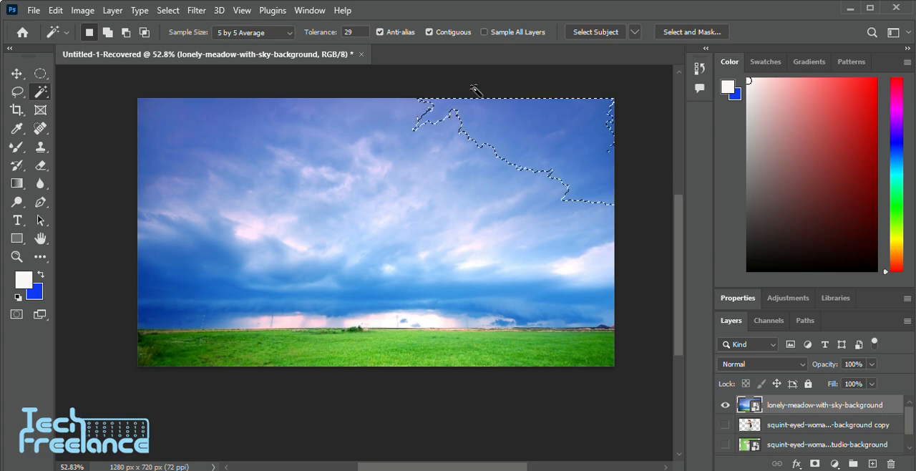
Turn off Contiguous and sample the bright clouds, the lower blue band and the upper-left sky with the Magic Wand
click(429, 33)
click(213, 153)
click(499, 240)
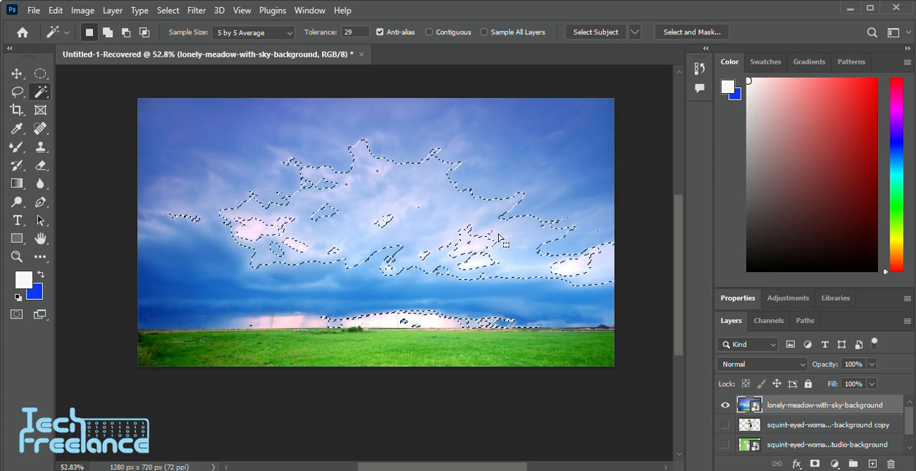
click(495, 295)
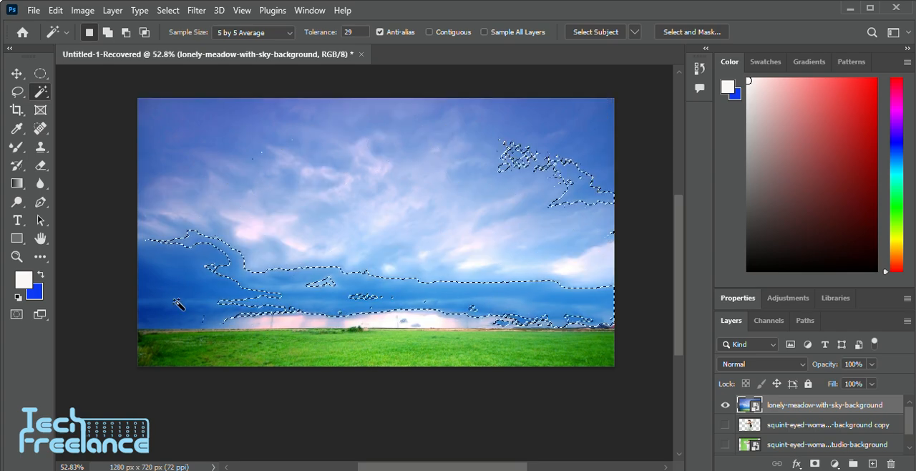
click(177, 302)
click(194, 134)
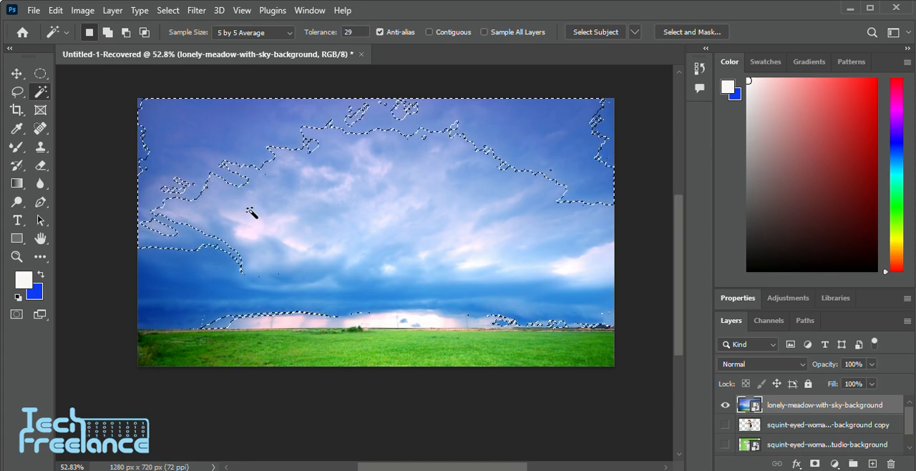
Set the Magic Wand sample size to 11 by 11 Average and sample two areas of the upper sky
click(257, 32)
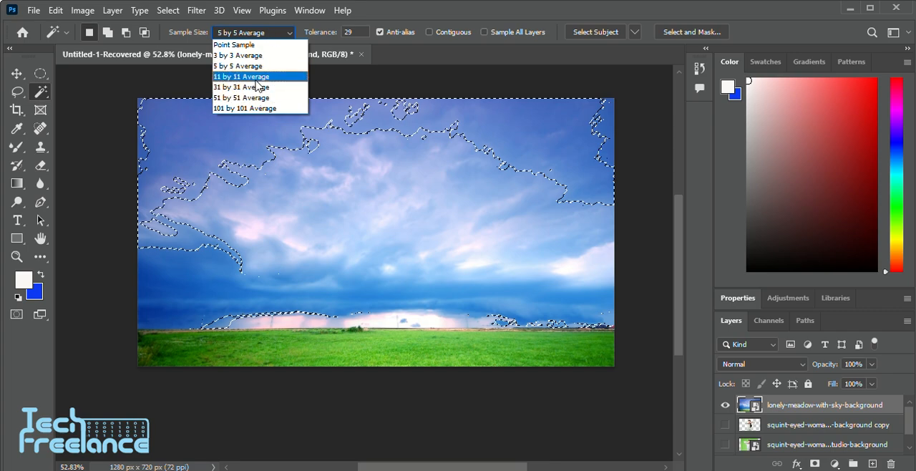
click(255, 80)
click(303, 148)
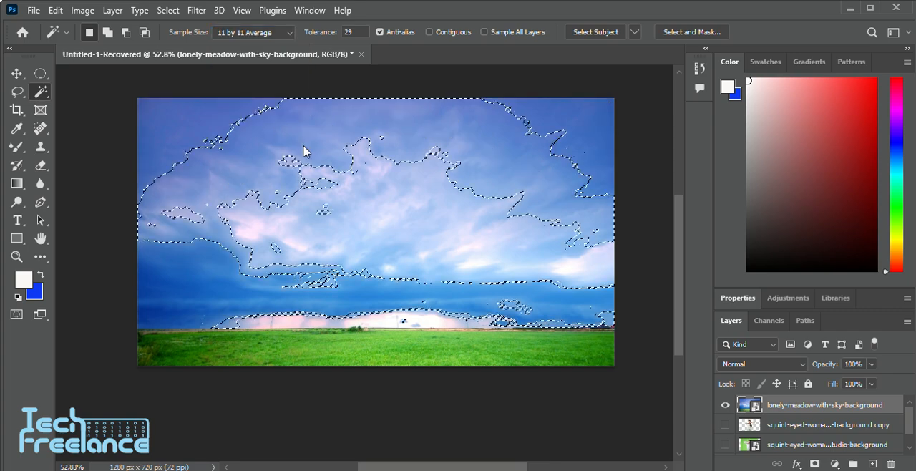
click(184, 137)
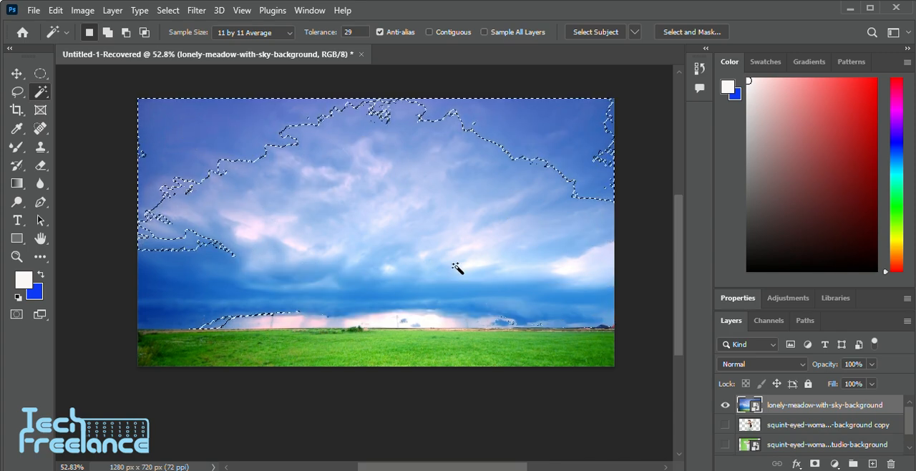
Turn Contiguous back on, deselect, and select only the connected dark sky in the image's upper-left area
click(429, 31)
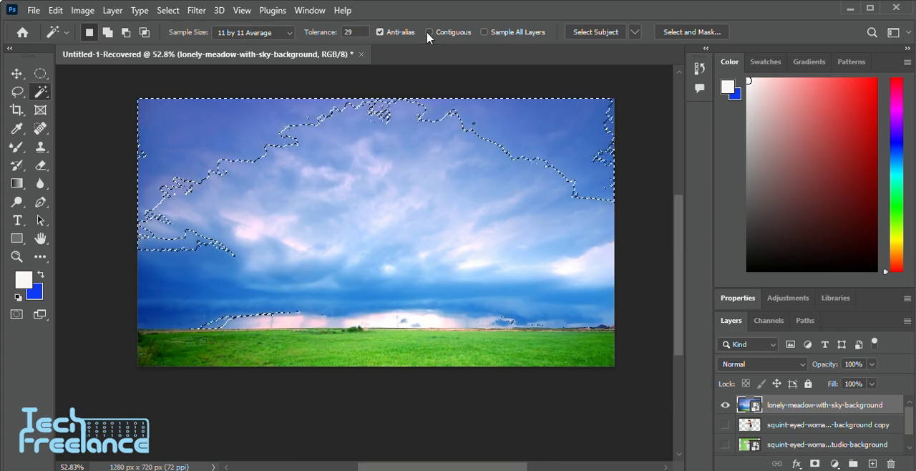
key(ctrl+d)
click(189, 156)
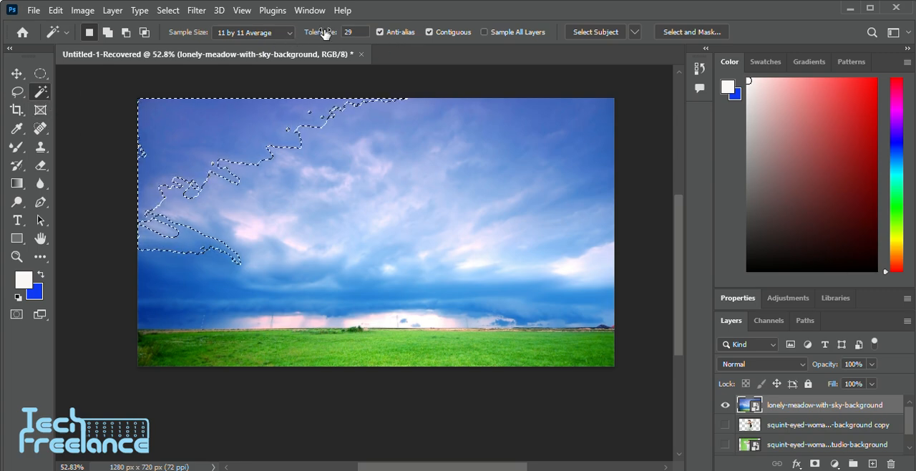
Create a new blank document of 1280 x 720 px at 72 ppi with a white background
scroll(242, 216, down, 1)
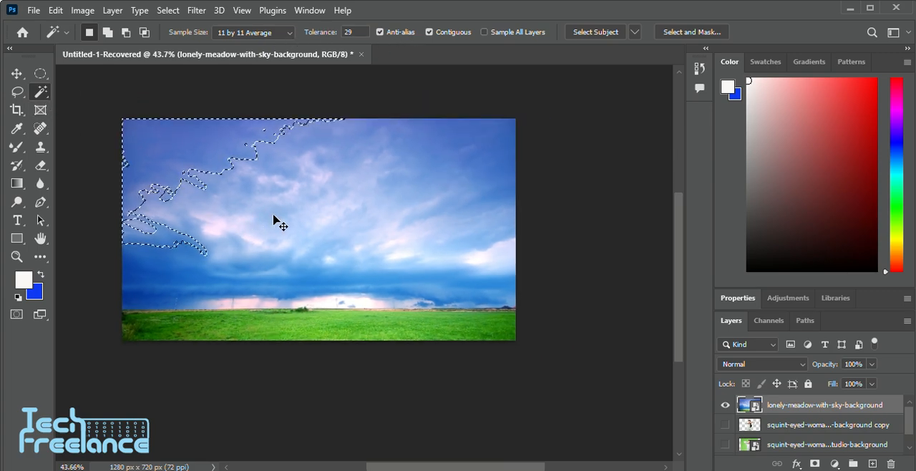
click(29, 10)
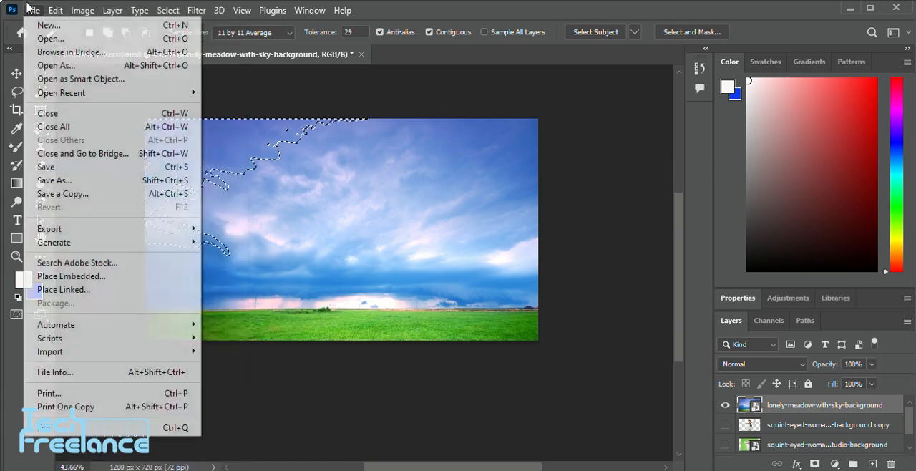
click(28, 8)
click(27, 9)
click(36, 22)
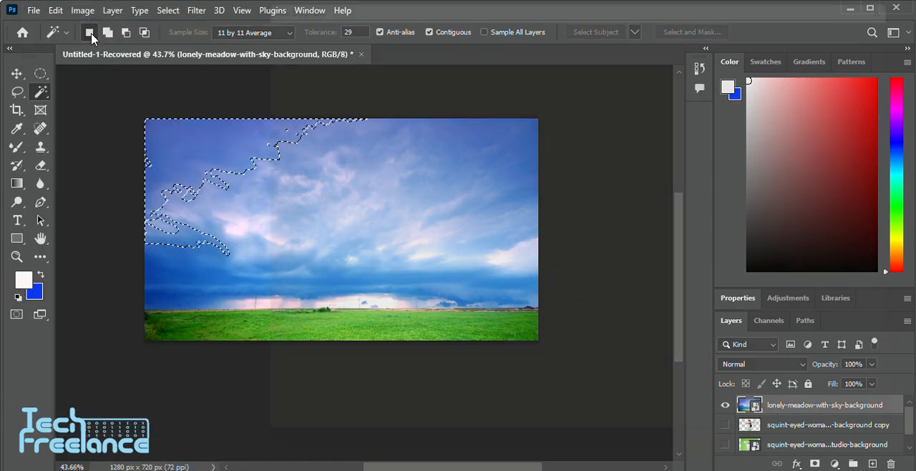
click(843, 434)
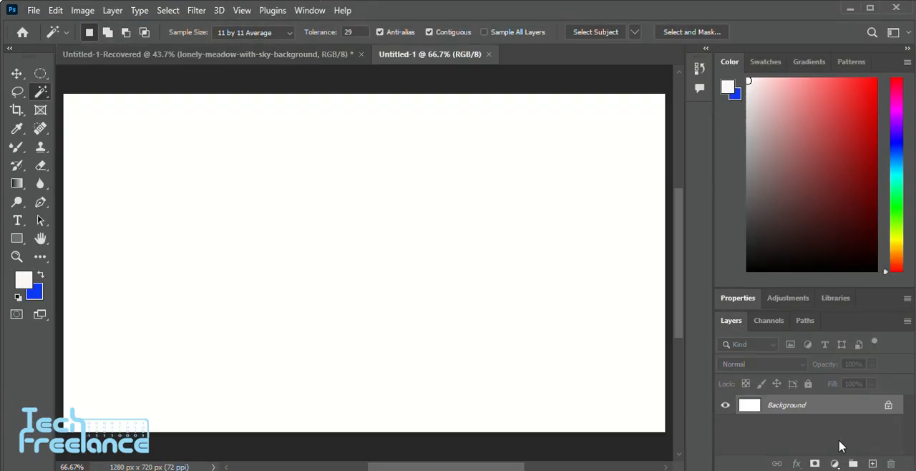
scroll(350, 253, down, 1)
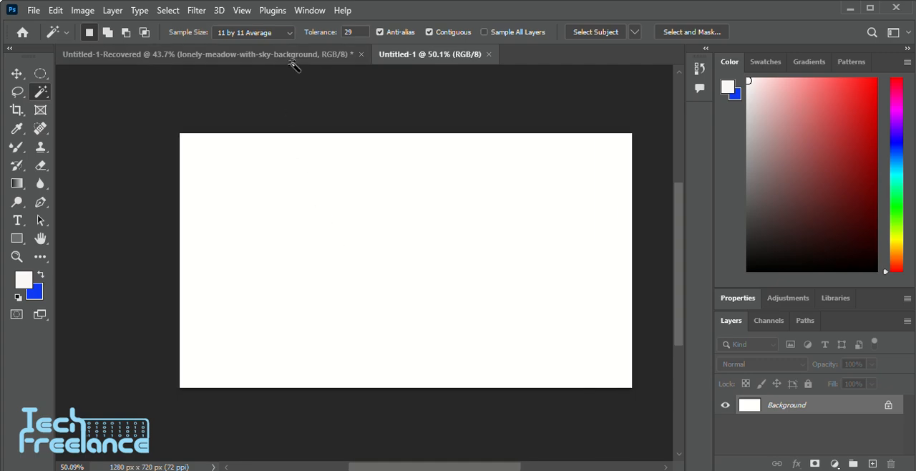
Return to the meadow document, deselect the sky area and select the lonely-meadow-with-sky-background layer
click(291, 59)
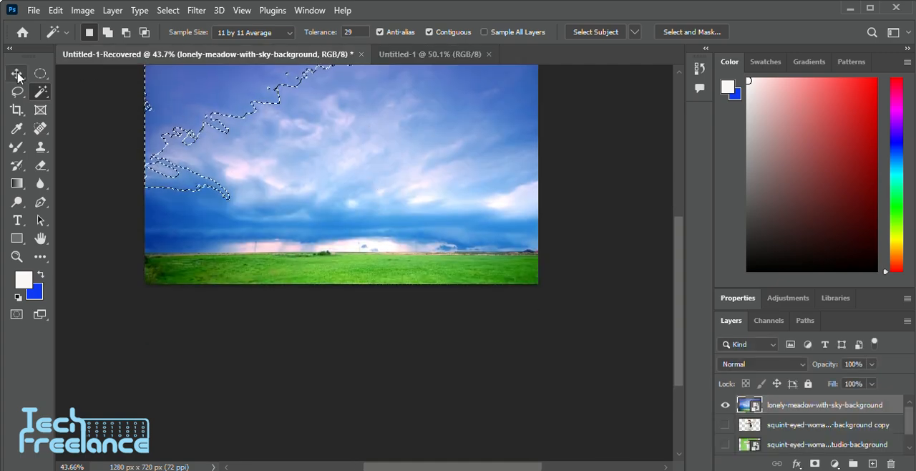
click(18, 74)
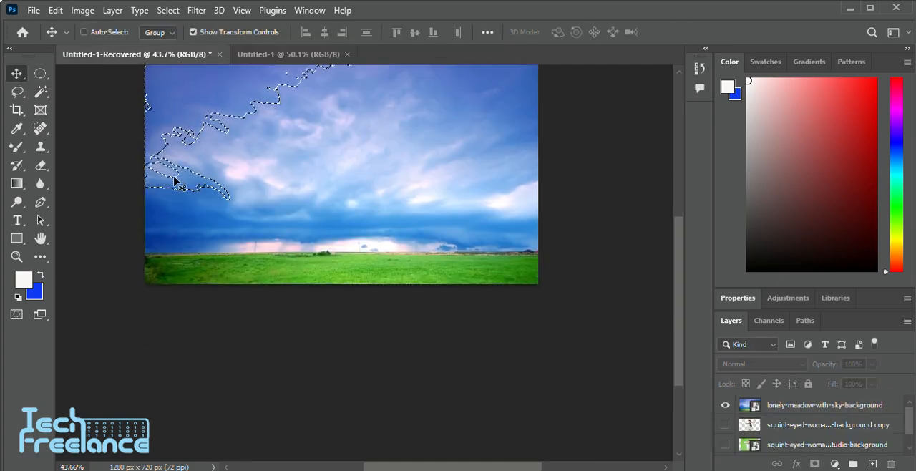
key(ctrl+d)
scroll(251, 183, up, 1)
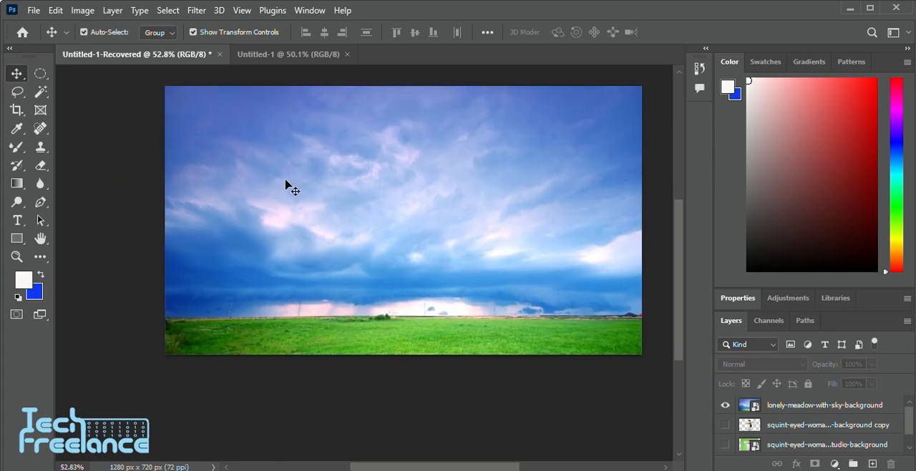
click(286, 183)
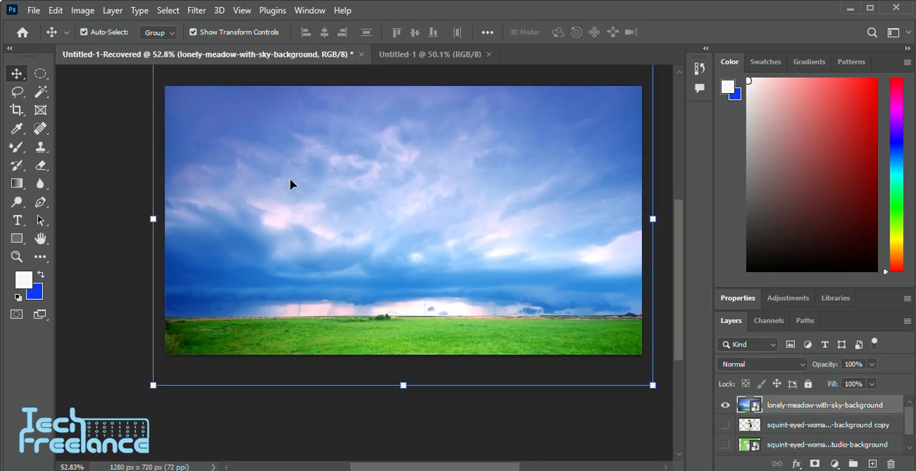
Try to make circular selections of about 287 px and 298 px in the meadow sky with a 150 px feather
click(40, 79)
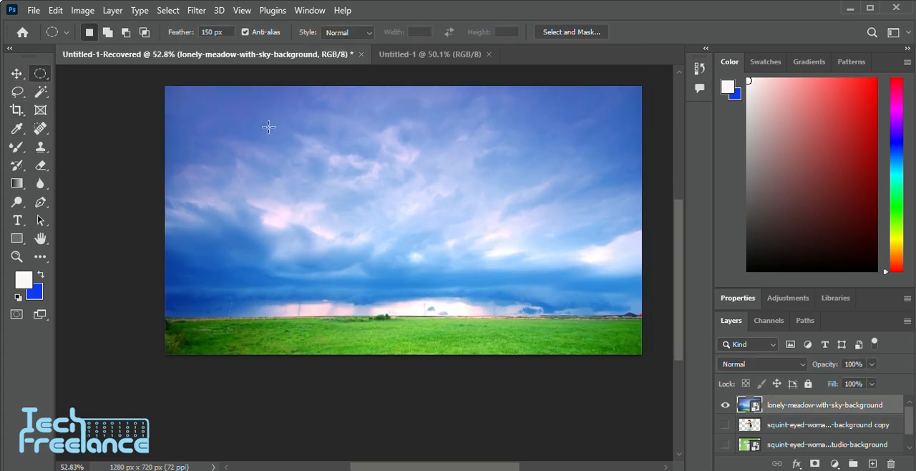
drag(246, 136, 367, 246)
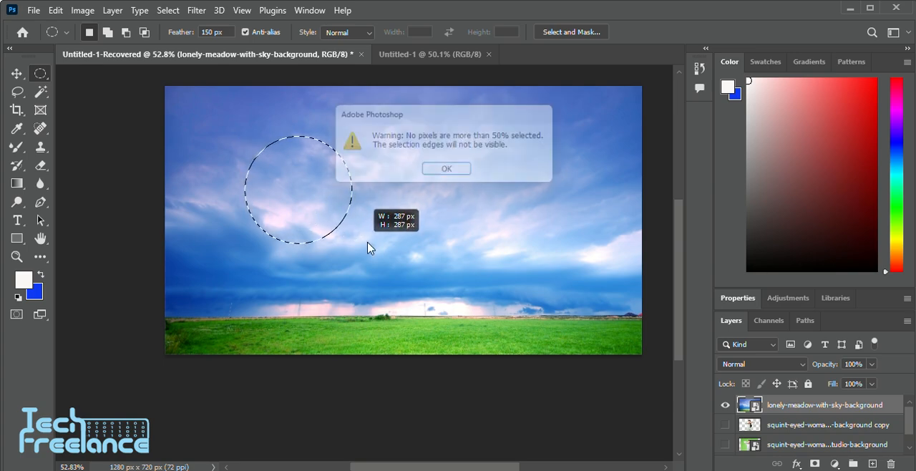
click(458, 171)
scroll(457, 172, down, 1)
drag(255, 143, 369, 257)
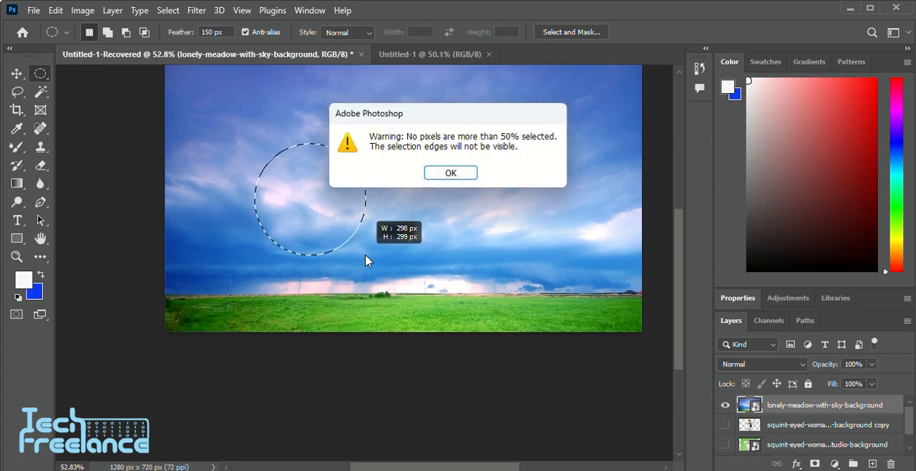
click(808, 409)
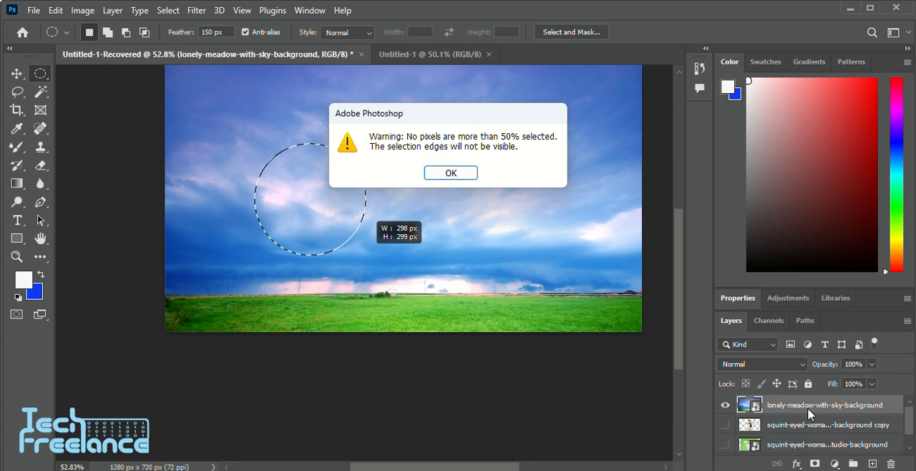
click(451, 174)
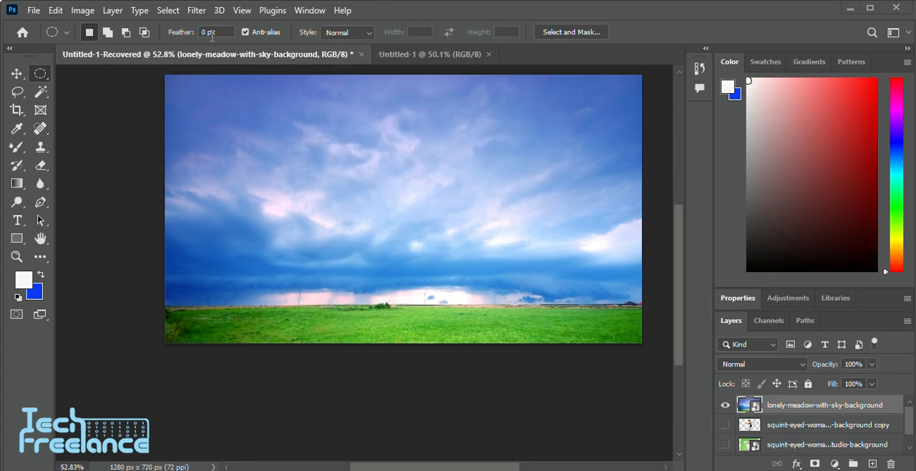
Set the feather to 0 px and draw a large circular selection in the middle of the meadow sky
drag(279, 107, 452, 283)
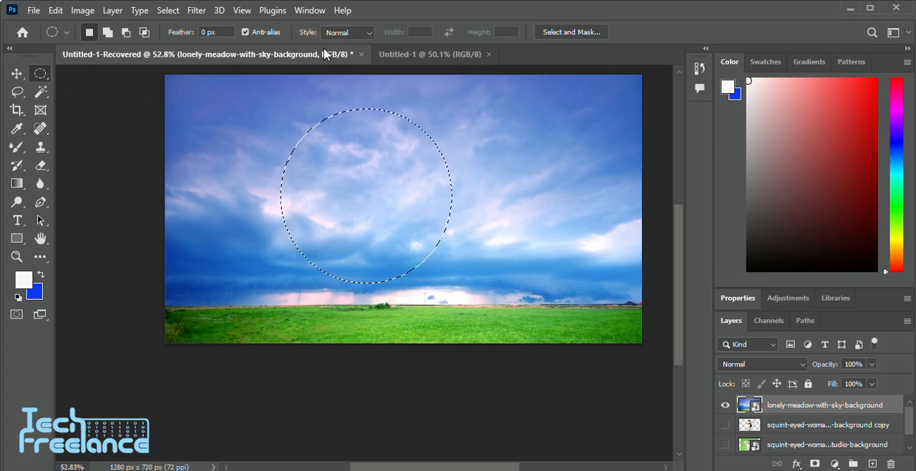
click(16, 73)
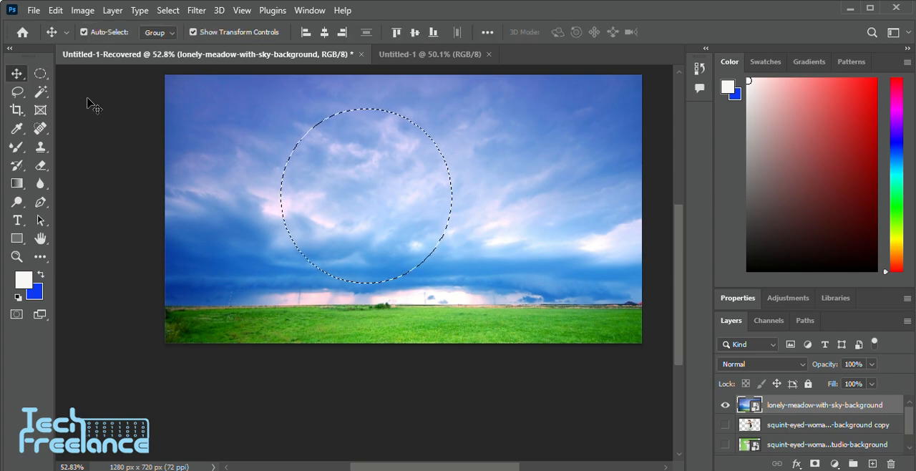
mouse_move(402, 188)
mouse_down()
mouse_move(429, 186)
mouse_move(384, 187)
mouse_move(404, 197)
mouse_up()
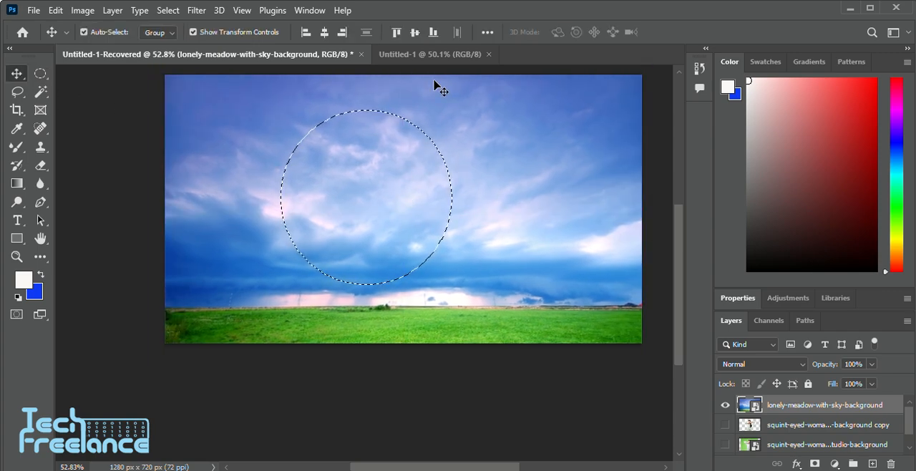
Paste the copied circle of sky into the blank document and place it in the left half of the canvas
click(411, 58)
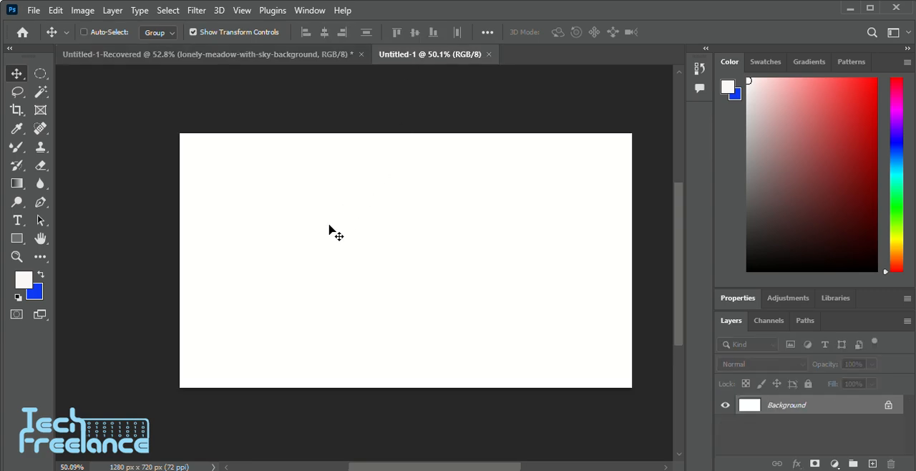
key(ctrl+v)
drag(422, 262, 307, 230)
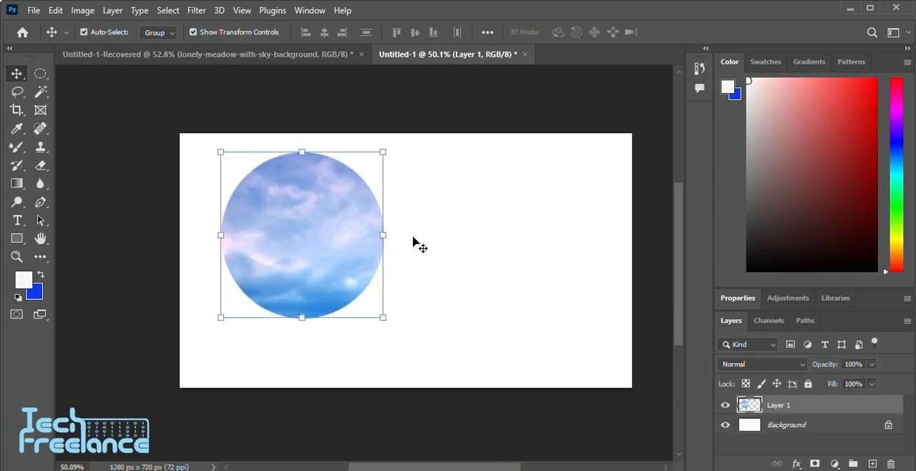
scroll(351, 247, up, 2)
scroll(356, 260, down, 2)
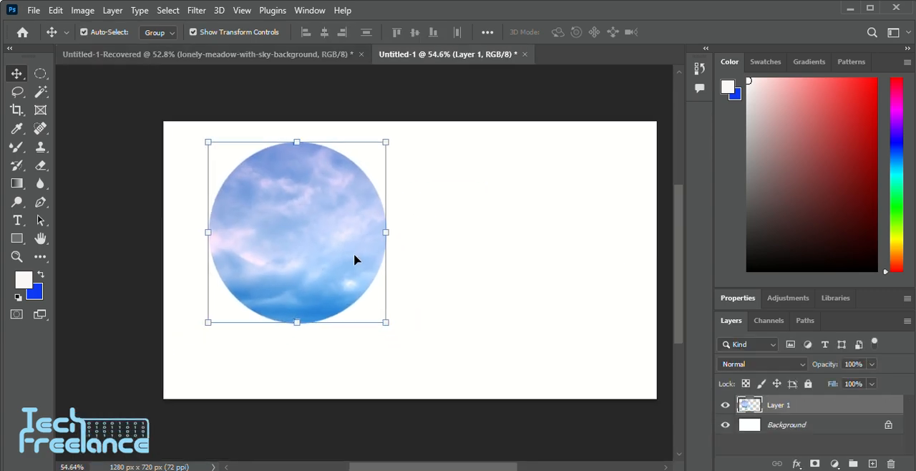
Return to the meadow document and clear the circular selection, keeping the landscape layer active
click(236, 55)
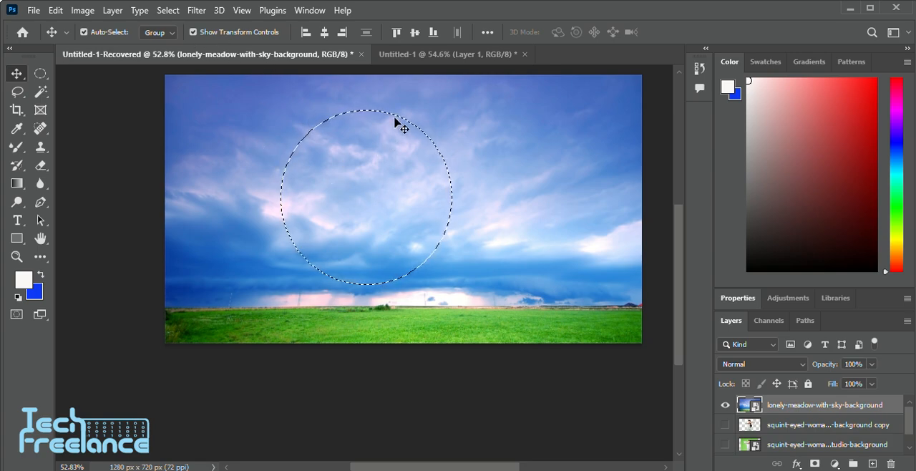
key(ctrl+d)
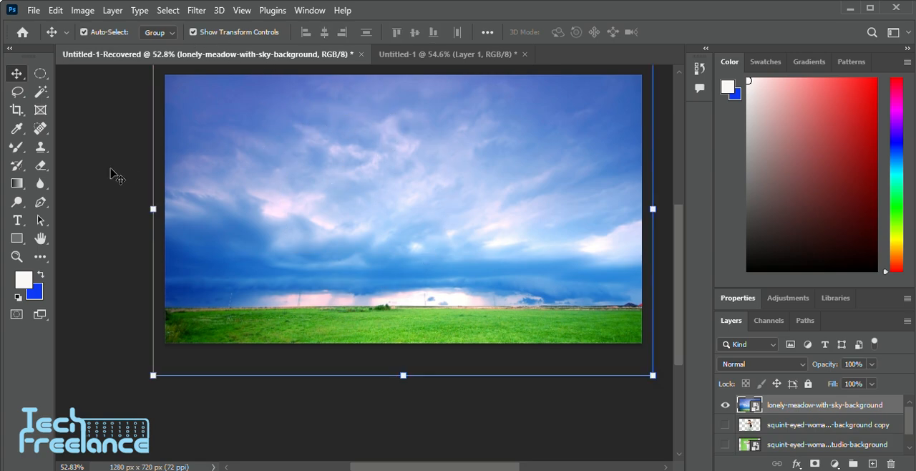
click(111, 170)
click(365, 136)
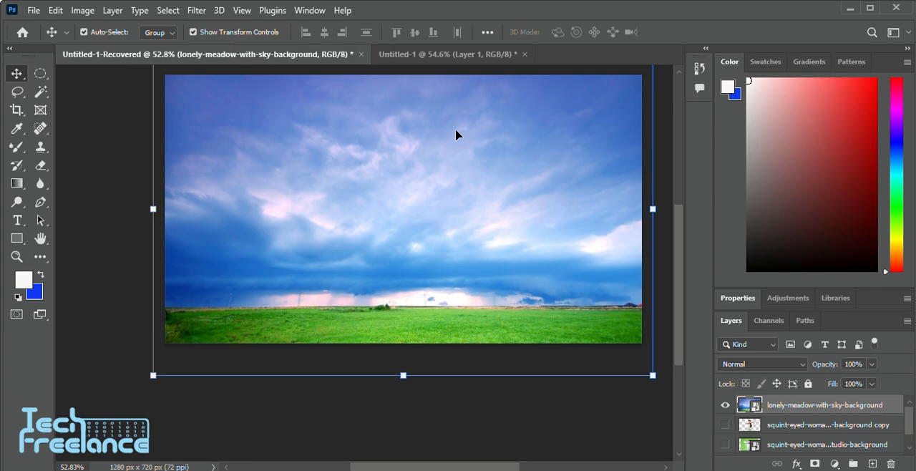
Draw a new circular selection in the sky with 0 px feather and Anti-alias on, and shift it up and to the right
click(41, 73)
drag(269, 114, 460, 255)
drag(437, 270, 432, 276)
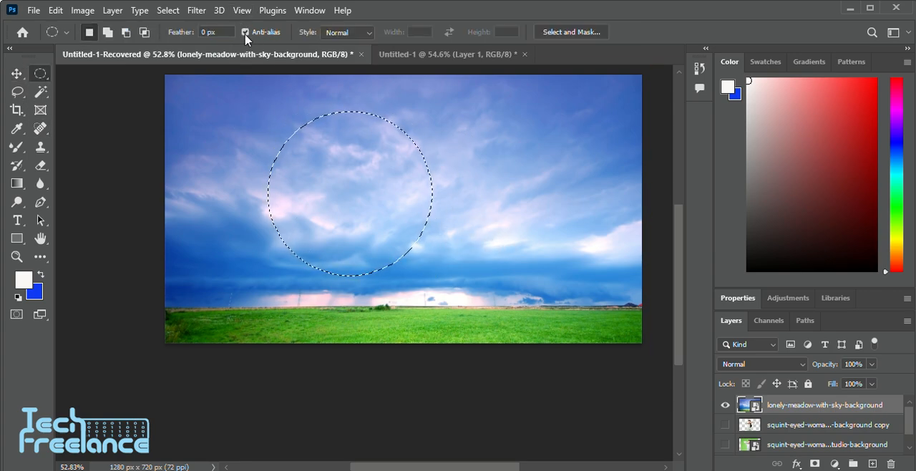
drag(373, 189, 391, 182)
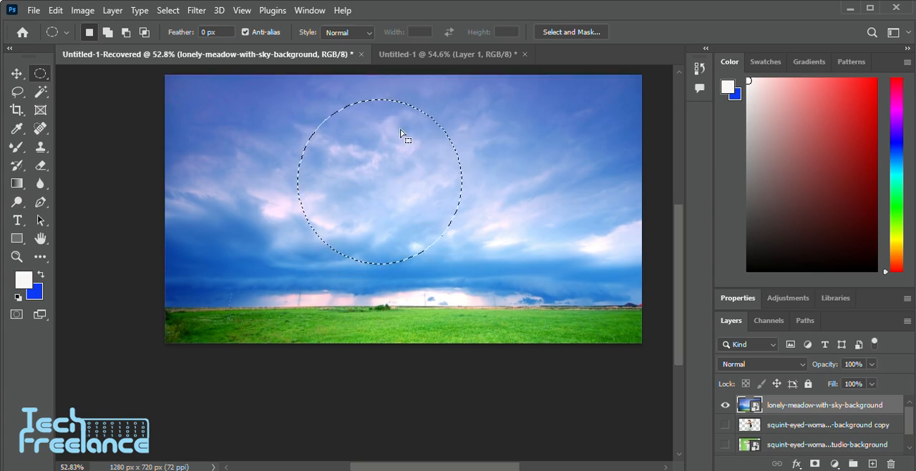
Paste the anti-aliased circle into the blank document, place it to the right of the first circle and inspect both edges closely
click(431, 58)
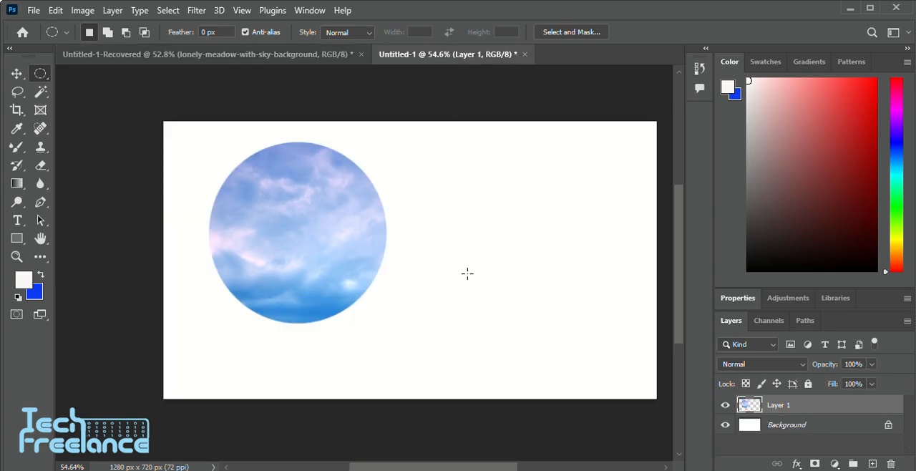
key(ctrl+v)
scroll(370, 229, up, 8)
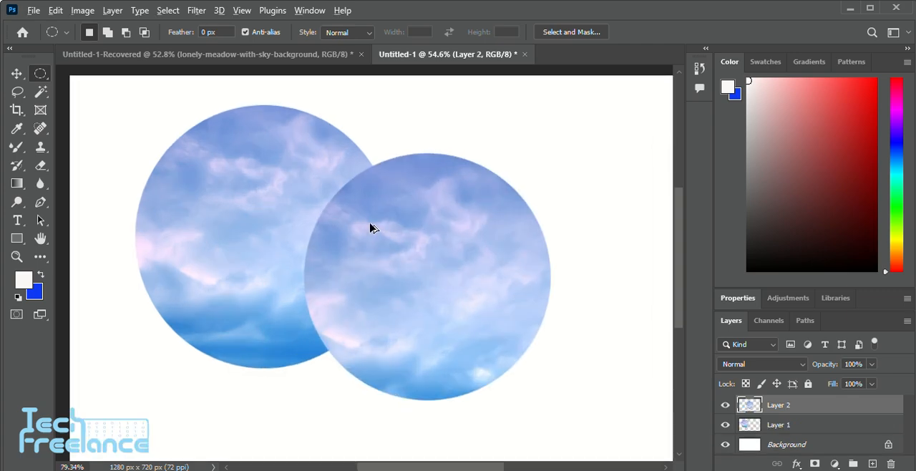
scroll(315, 192, down, 3)
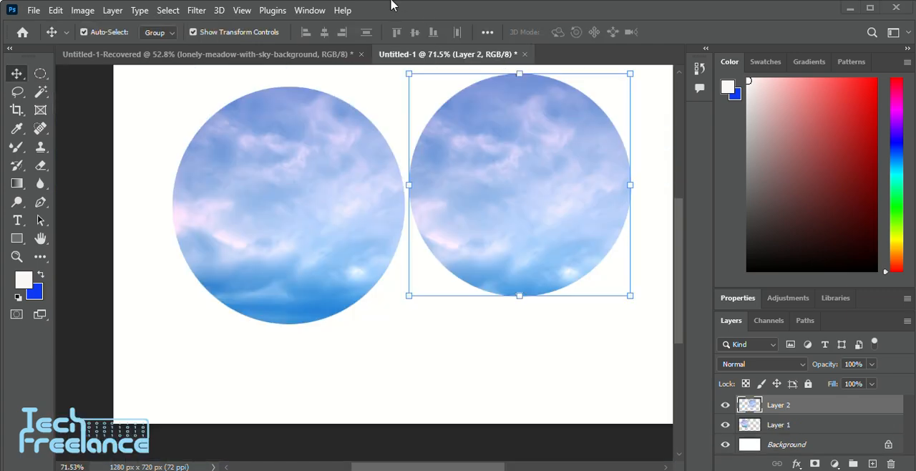
scroll(429, 218, up, 6)
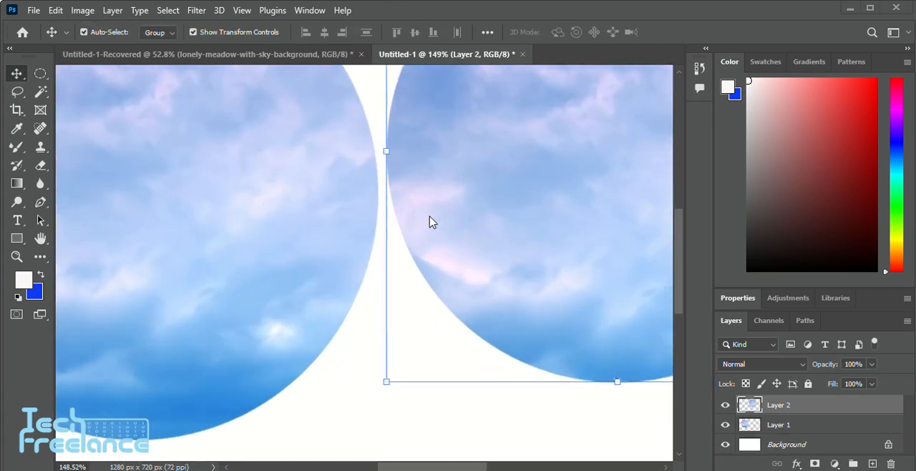
scroll(381, 190, up, 1)
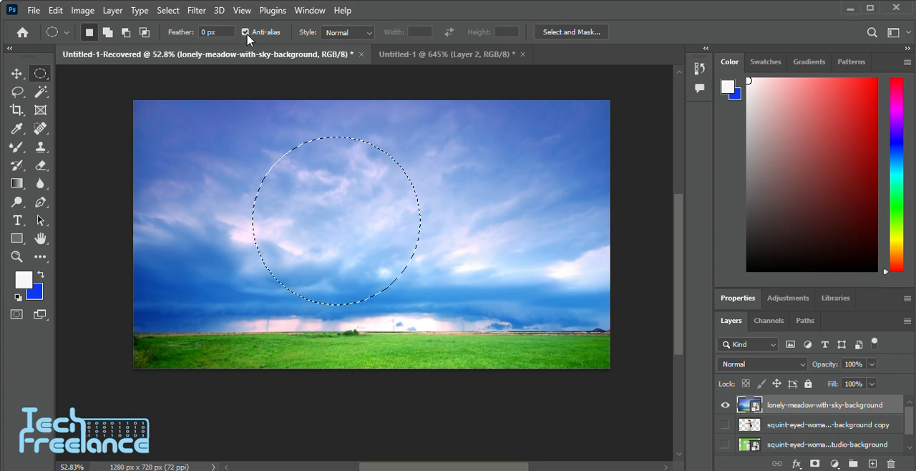
Make a circular selection in the meadow sky, turn off Anti-alias and undo a slight move of the selected area
click(246, 33)
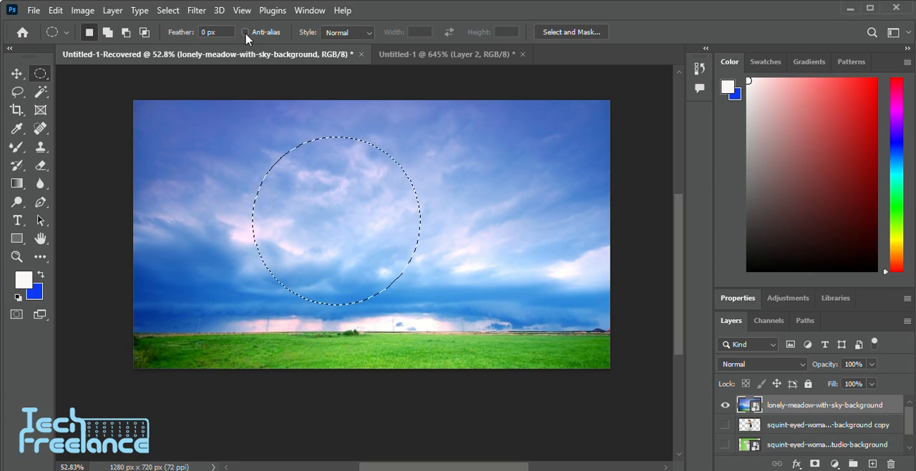
scroll(199, 148, down, 1)
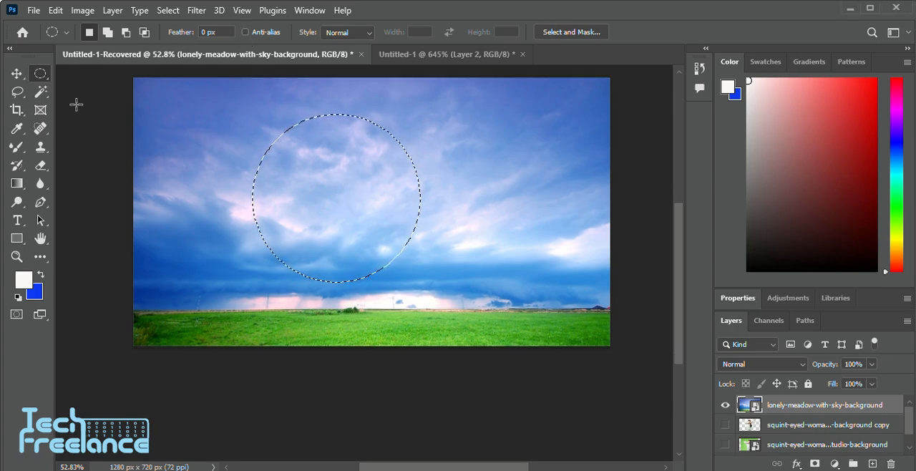
key(v)
mouse_move(317, 189)
mouse_down()
mouse_move(327, 192)
mouse_move(315, 190)
mouse_up()
key(ctrl+z)
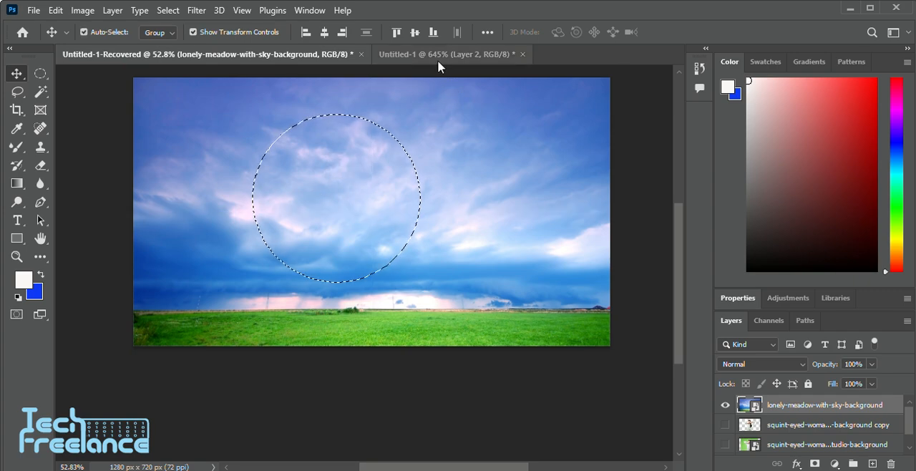
Paste the copied circle below the two others, move it against the first circle and compare their edge pixels
click(438, 57)
scroll(392, 242, down, 5)
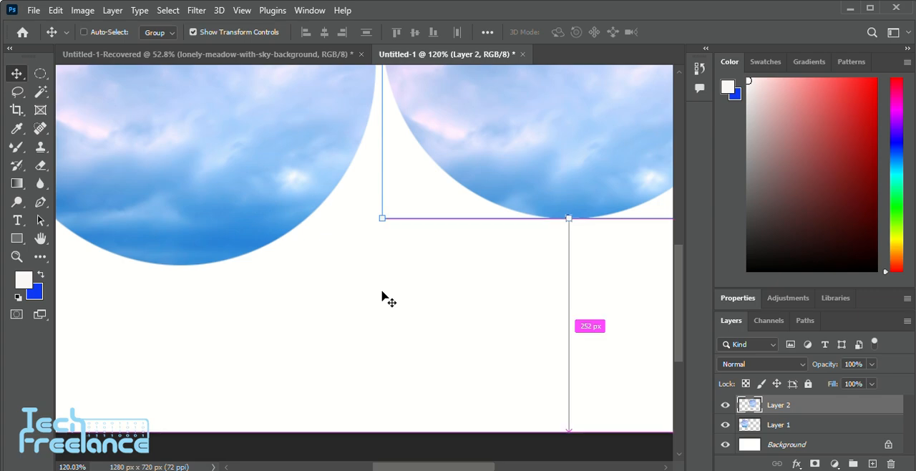
key(ctrl+v)
scroll(382, 295, up, 2)
drag(357, 191, 404, 354)
scroll(301, 289, up, 5)
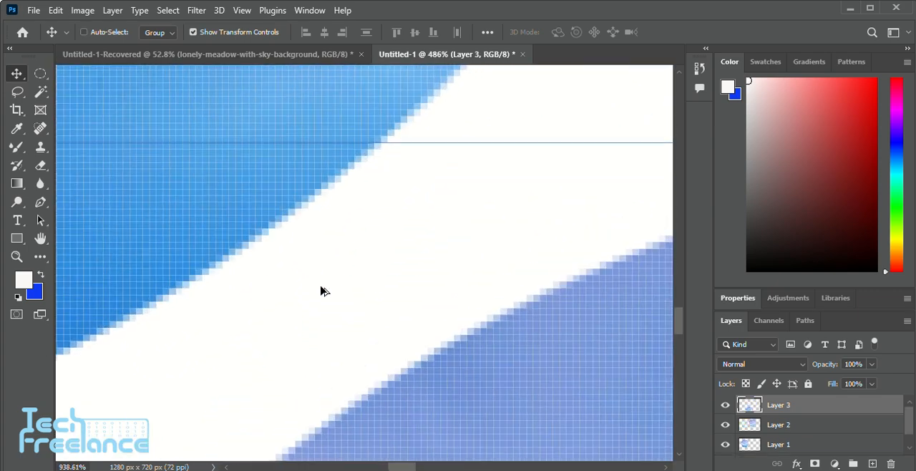
drag(480, 408, 387, 243)
scroll(290, 223, up, 2)
scroll(290, 223, up, 3)
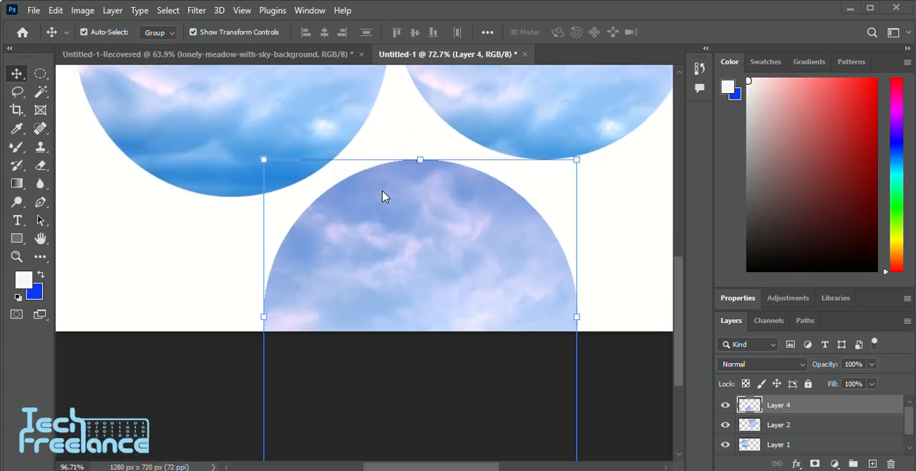
Replace the lower circle with one cut without Anti-alias and move it up closer to the first circle for an edge comparison
scroll(383, 194, up, 1)
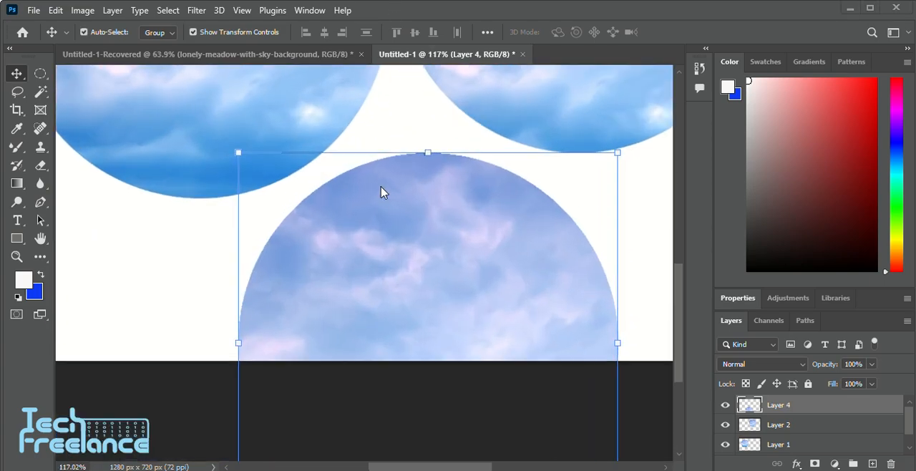
scroll(344, 276, up, 4)
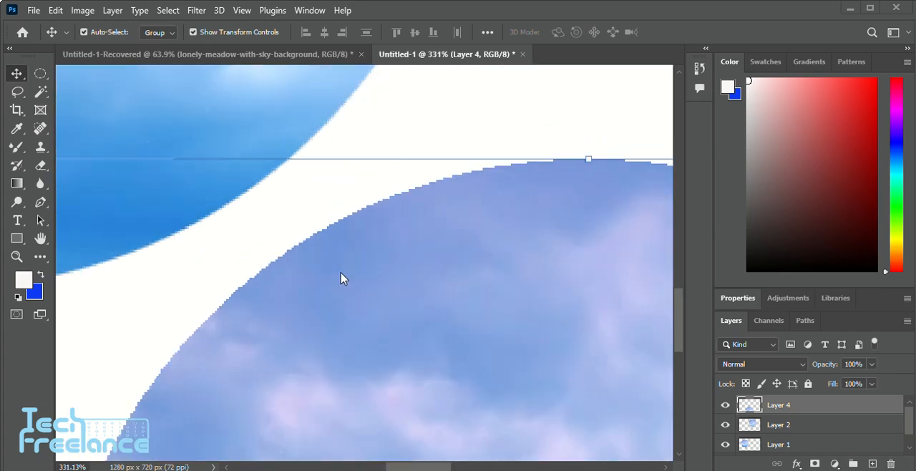
scroll(363, 298, up, 2)
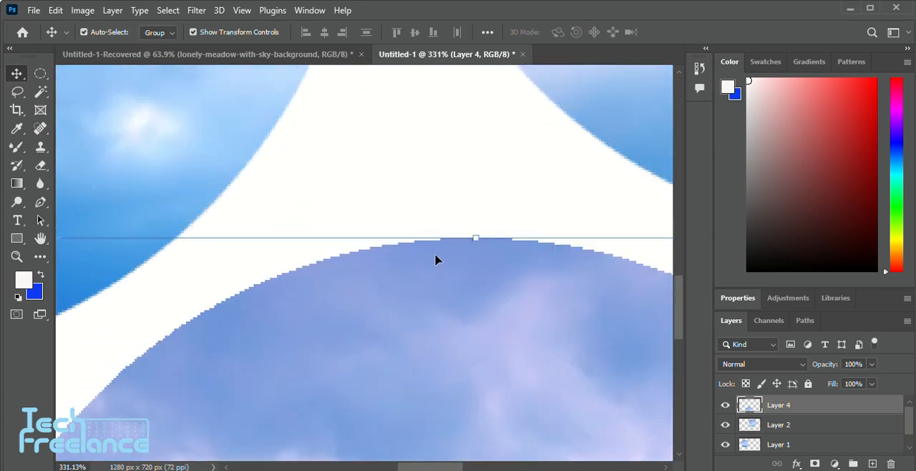
drag(407, 284, 386, 240)
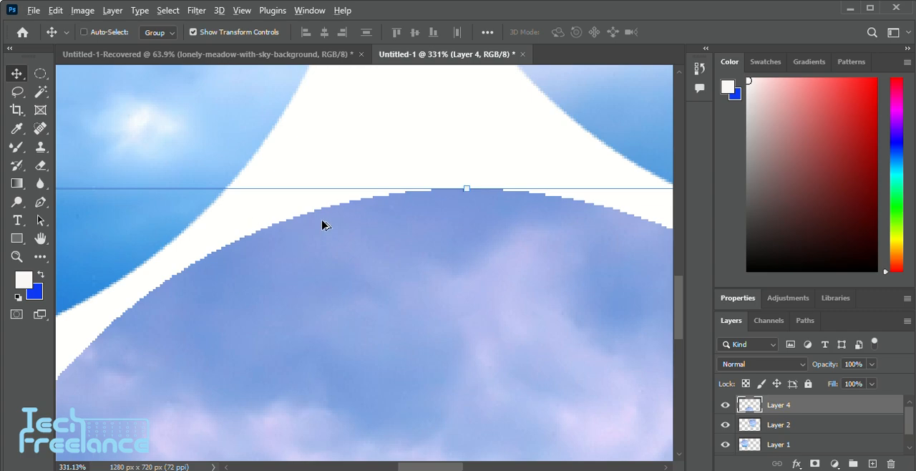
Nudge the lower circle slightly up toward the upper-left one, select the upper-left circle's layer and compare their edge pixels
scroll(321, 219, up, 2)
scroll(256, 225, down, 1)
scroll(256, 231, left, 3)
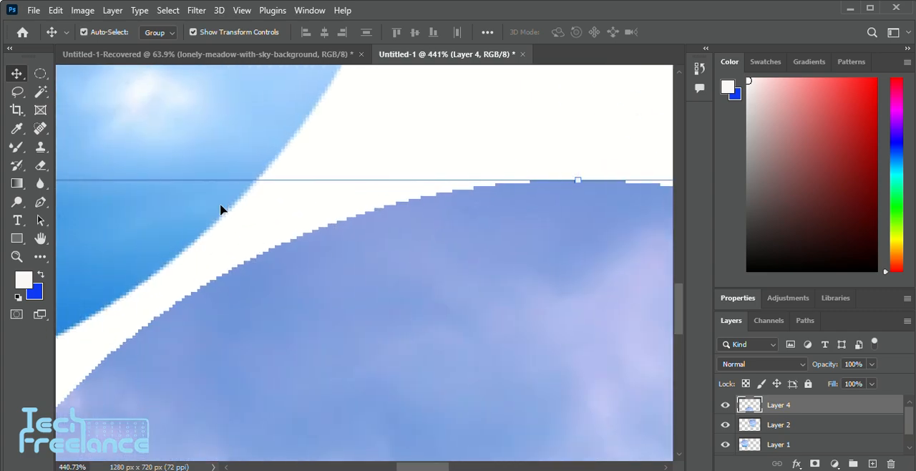
drag(265, 311, 258, 295)
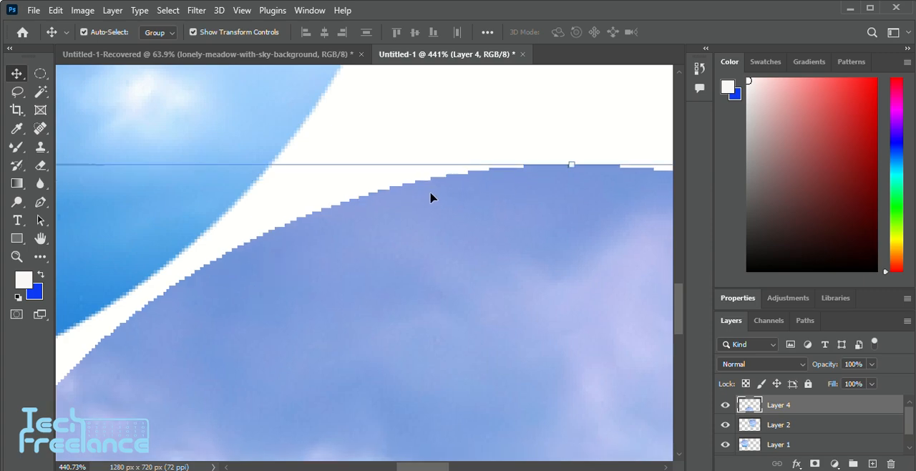
click(283, 105)
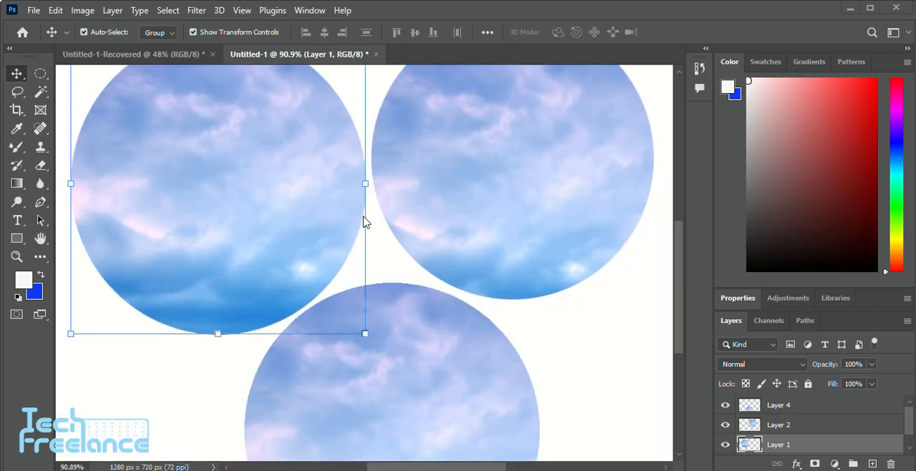
scroll(324, 228, left, 1)
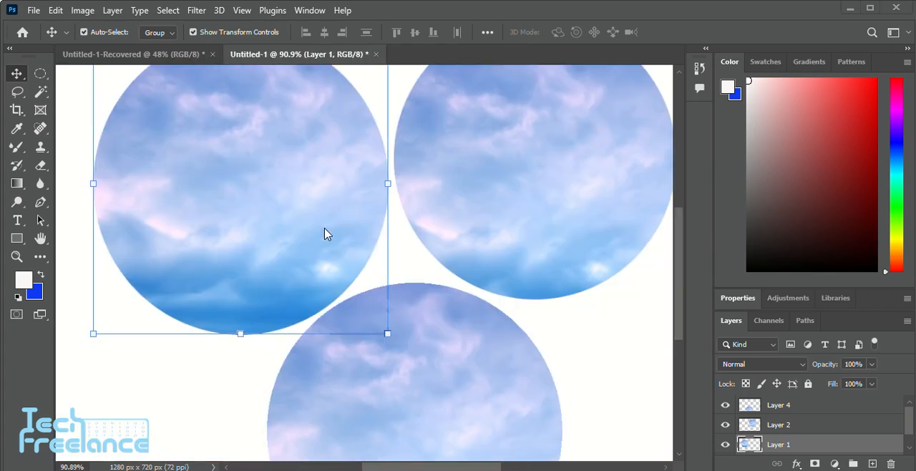
In the meadow document, move the woman cutout layer above the lonely-meadow-with-sky-background layer and clear the circular selection
click(190, 57)
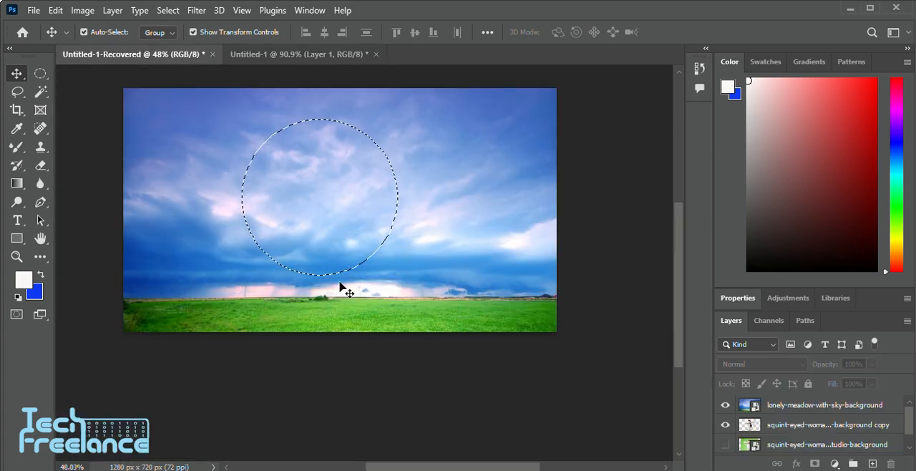
scroll(365, 296, left, 1)
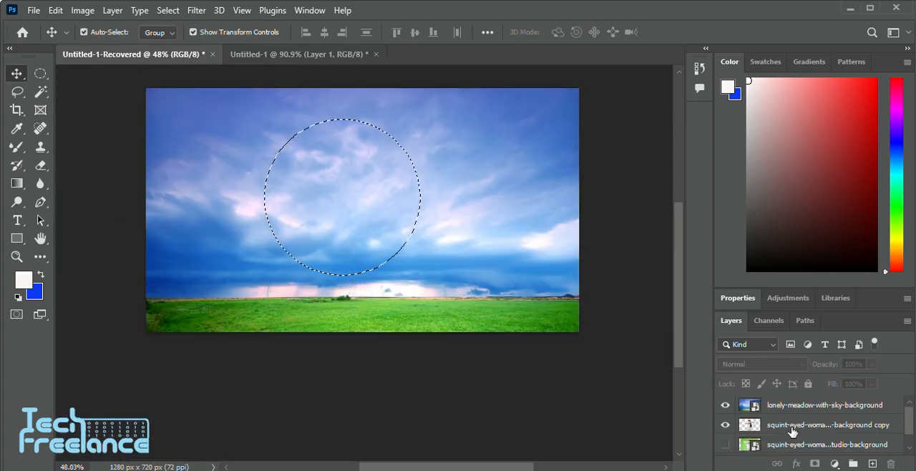
drag(791, 430, 790, 406)
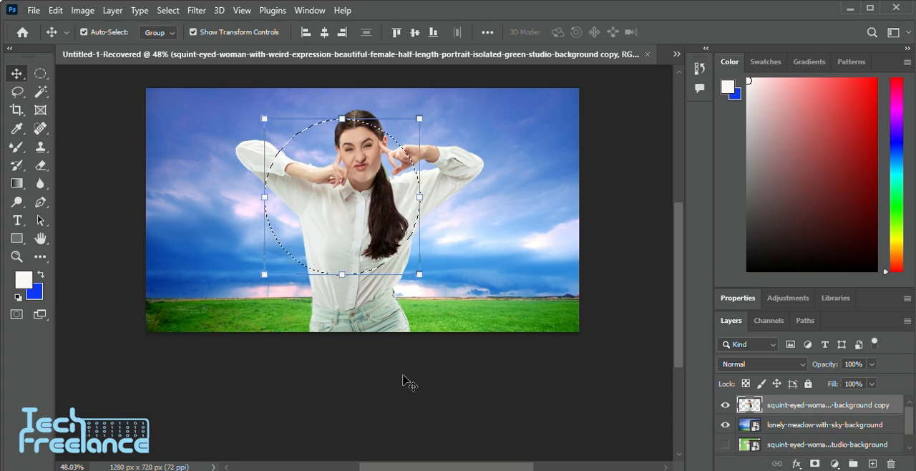
scroll(397, 181, up, 2)
key(ctrl+d)
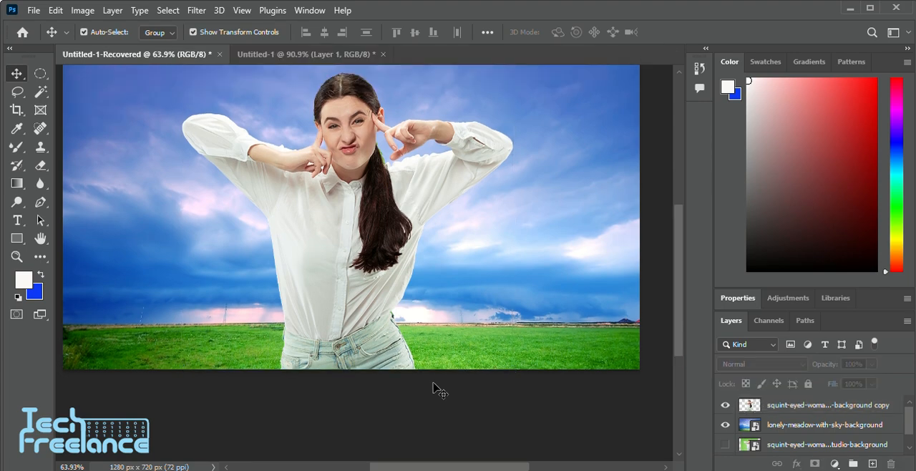
scroll(370, 223, down, 2)
scroll(361, 208, right, 2)
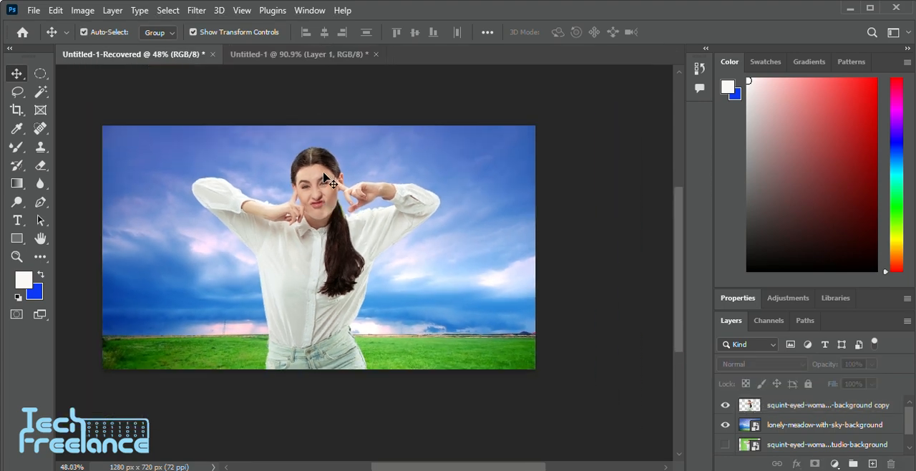
scroll(317, 198, up, 4)
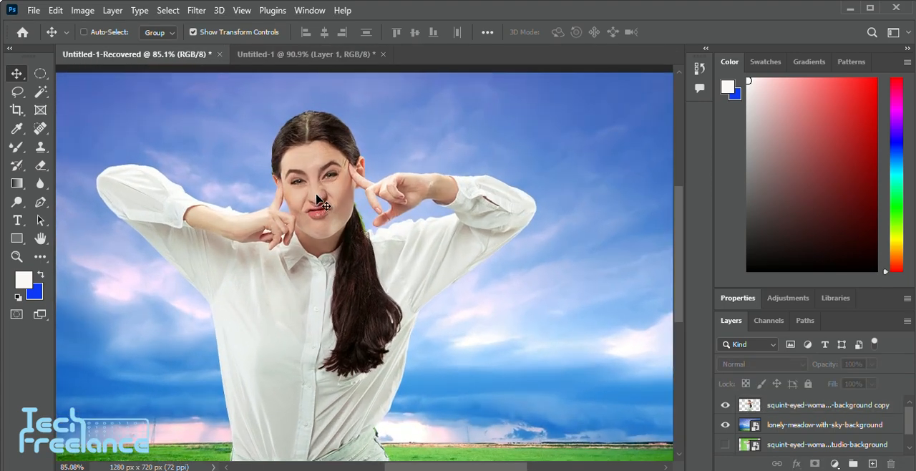